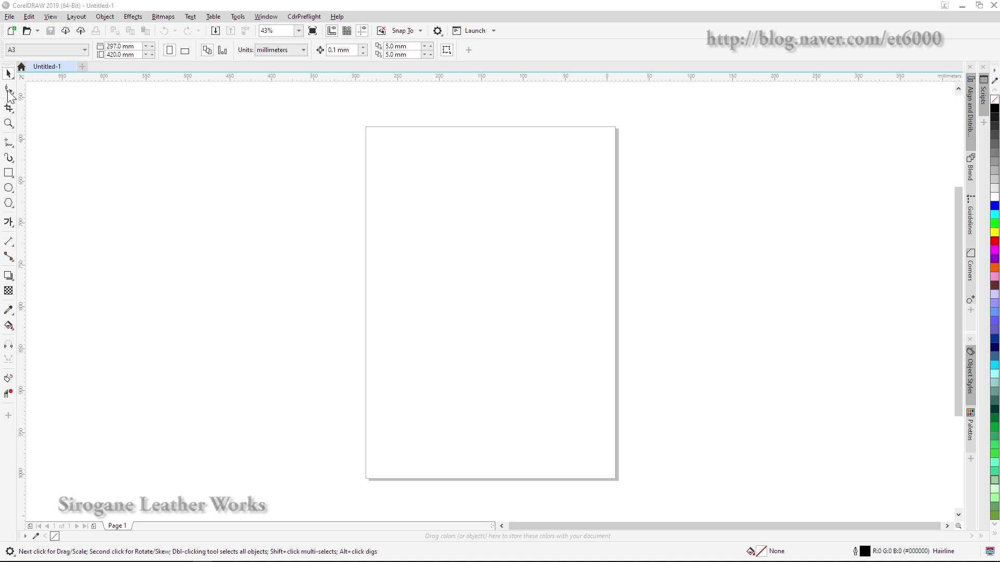
Activate the Shape tool and display the Objects docker.
left_click(9, 92)
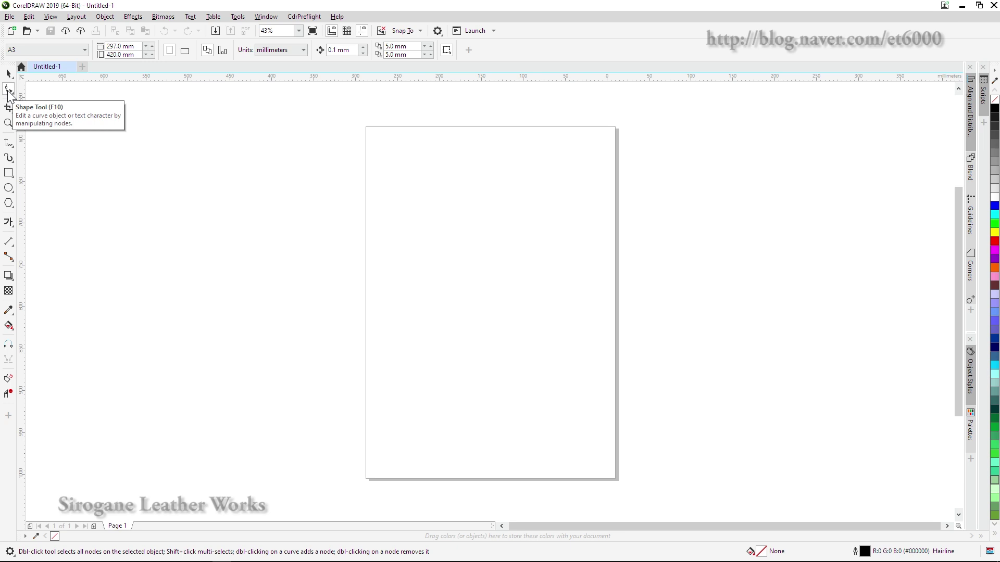
left_click(8, 91)
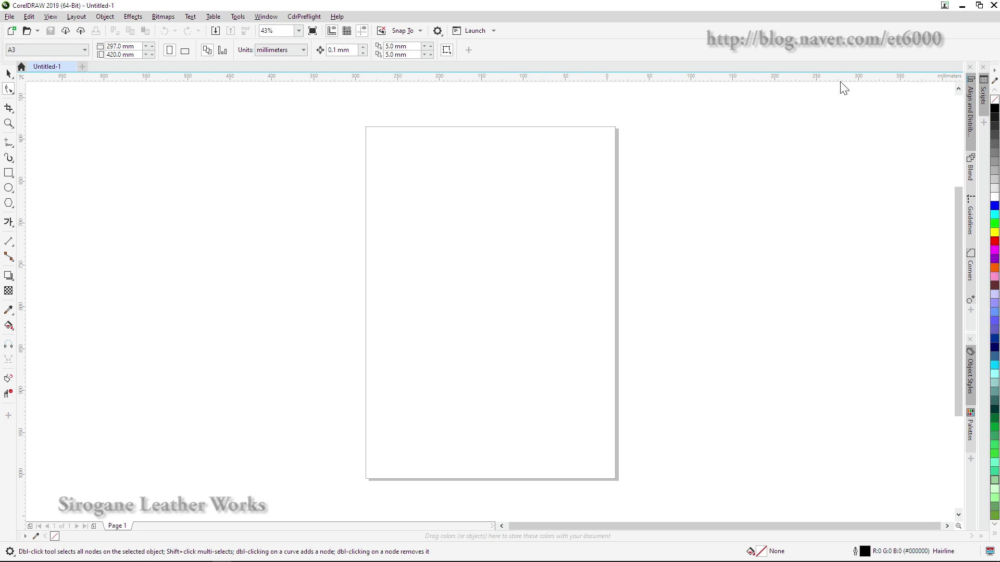
left_click(267, 22)
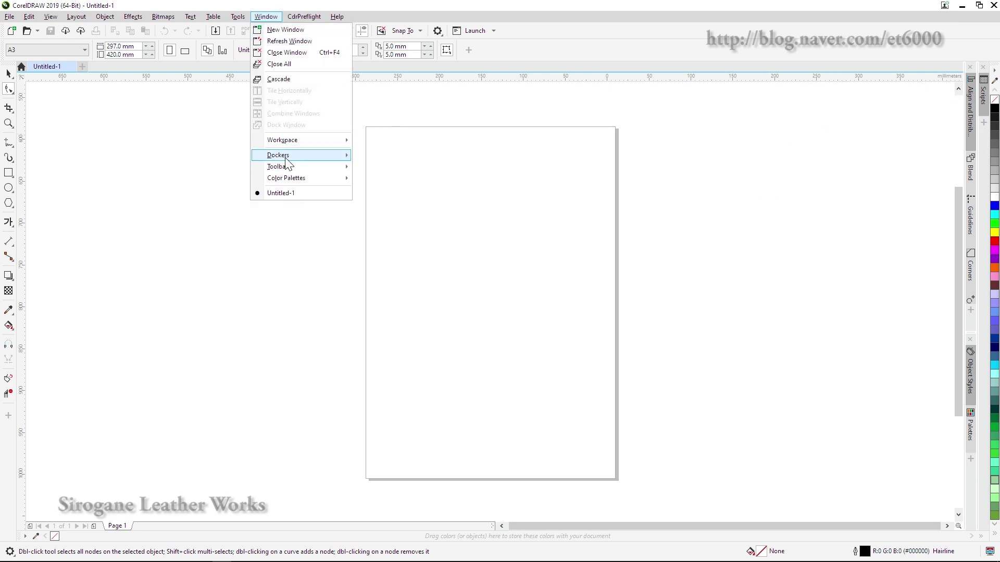
mouse_move(286, 163)
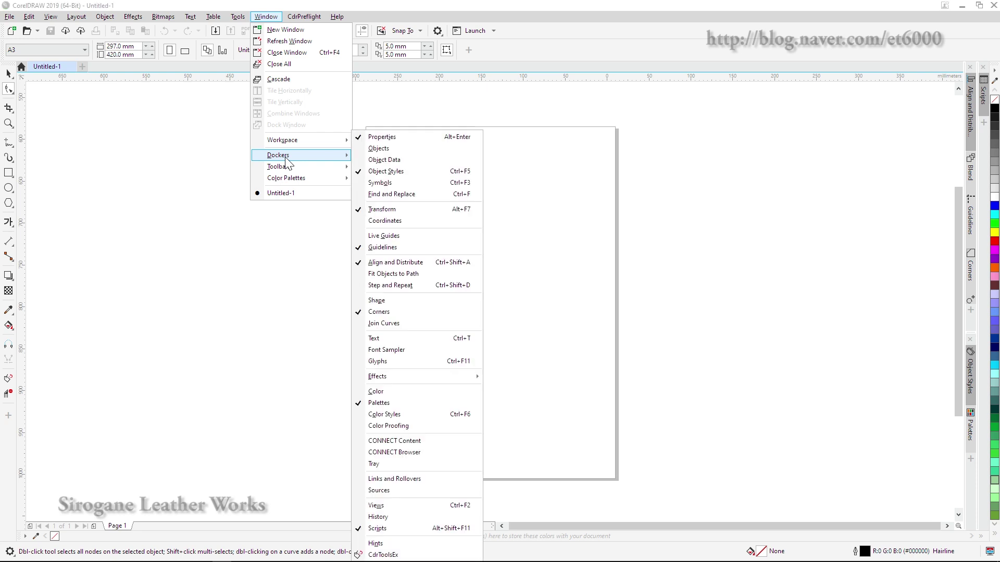
left_click(426, 149)
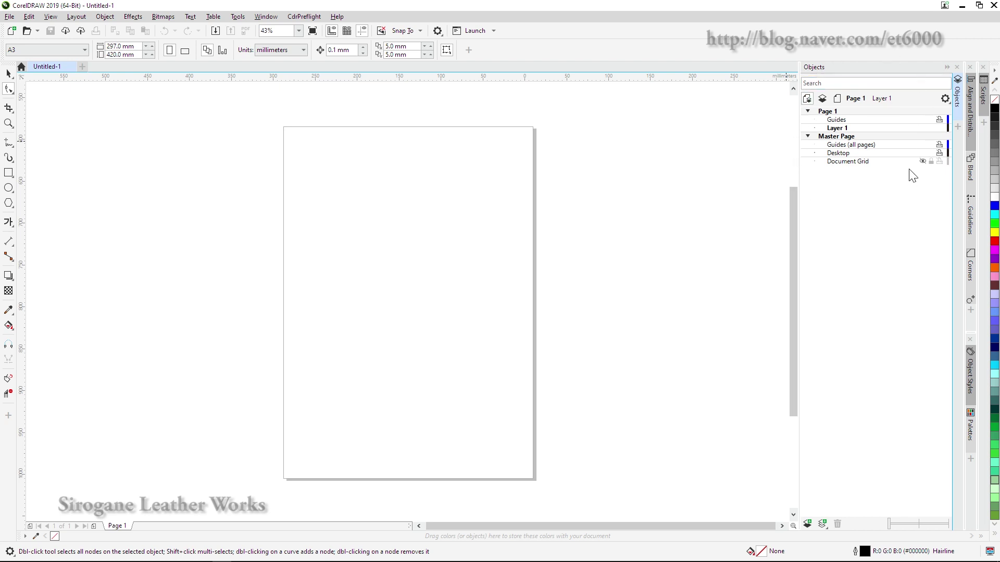
Compare the layers-only, pages-only and combined views of the document structure in the Objects docker.
left_click(808, 99)
left_click(822, 99)
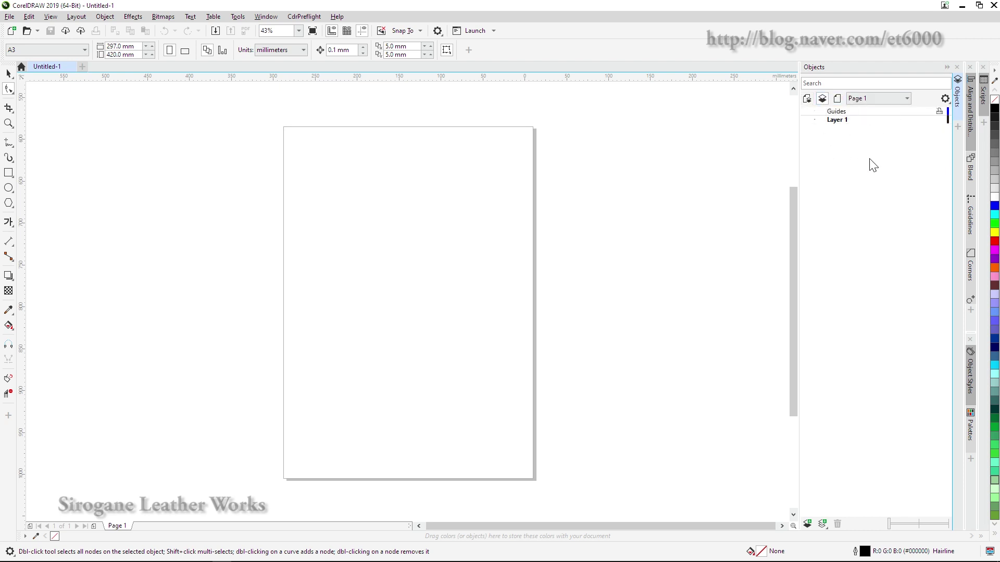
left_click(838, 99)
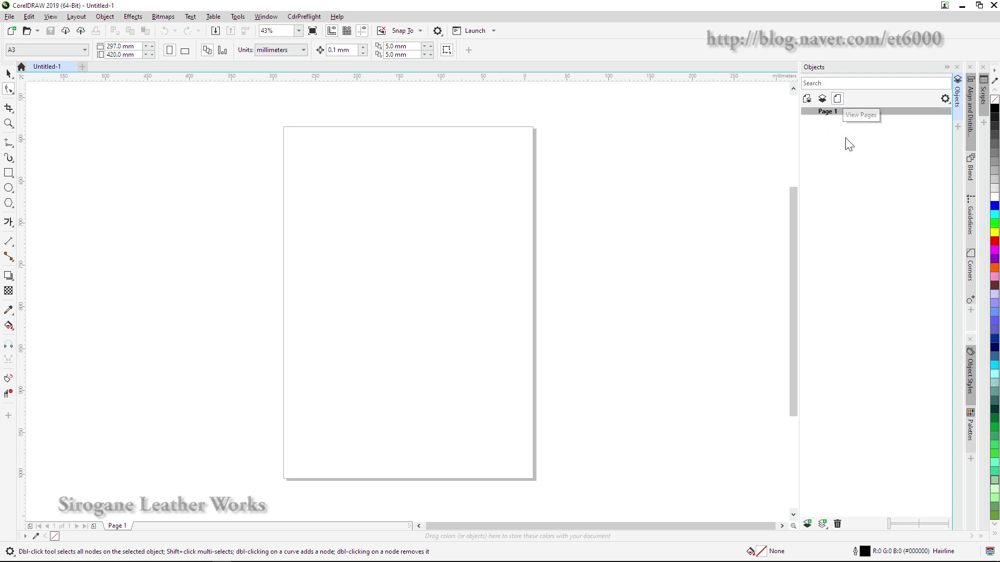
left_click(823, 99)
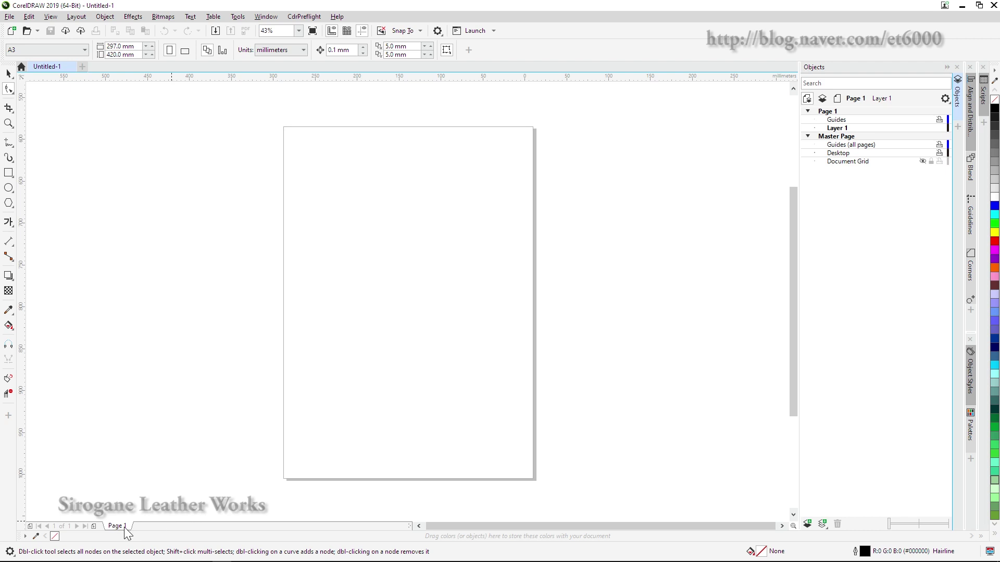
Add a second page after Page 1 and switch between both pages in the layers-only view.
left_click(94, 527)
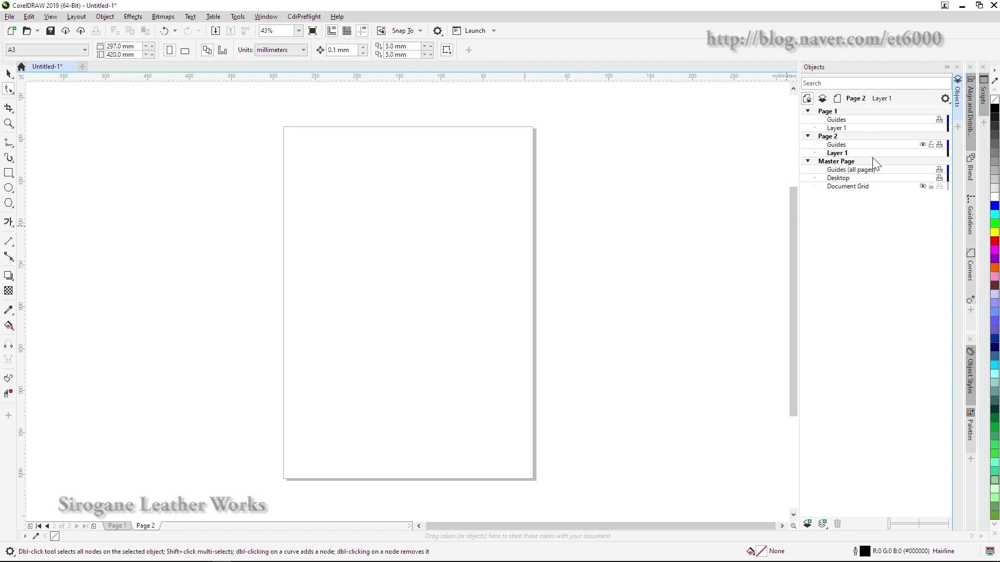
left_click(822, 97)
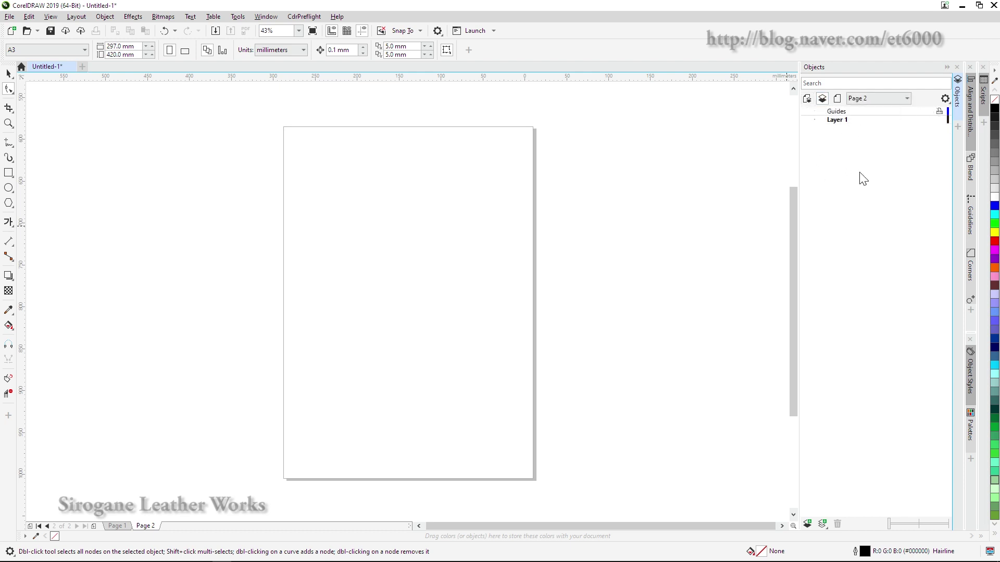
left_click(894, 100)
left_click(904, 98)
left_click(905, 100)
left_click(900, 111)
left_click(904, 99)
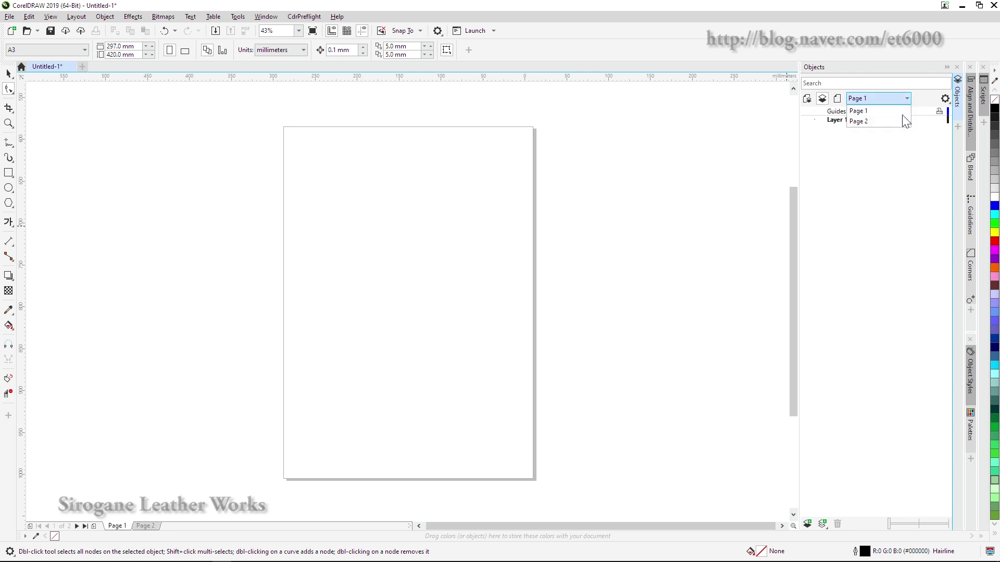
left_click(904, 121)
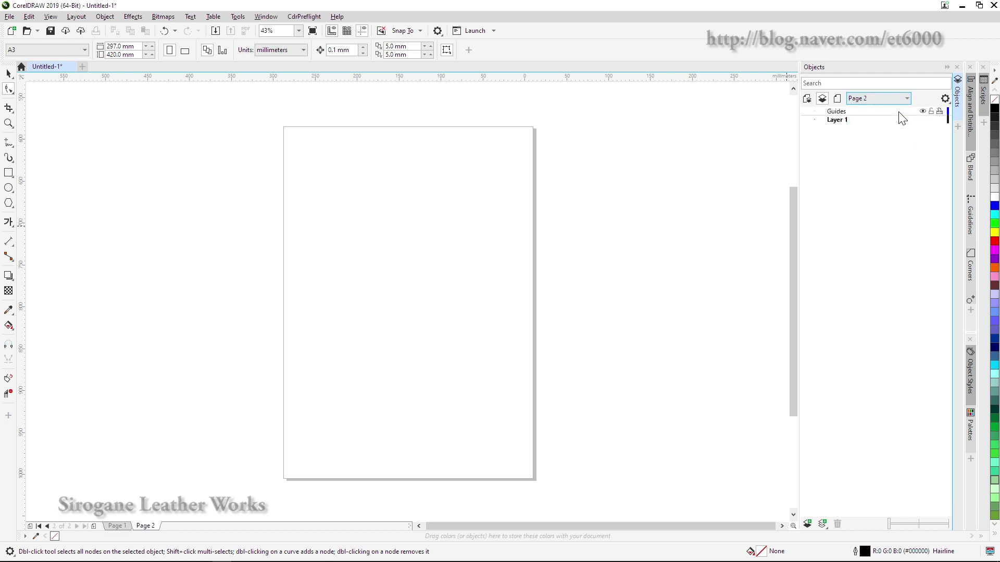
Switch between Page 1 and Page 2 in the pages-only view and return to the combined pages, layers and objects view.
left_click(838, 99)
left_click(836, 111)
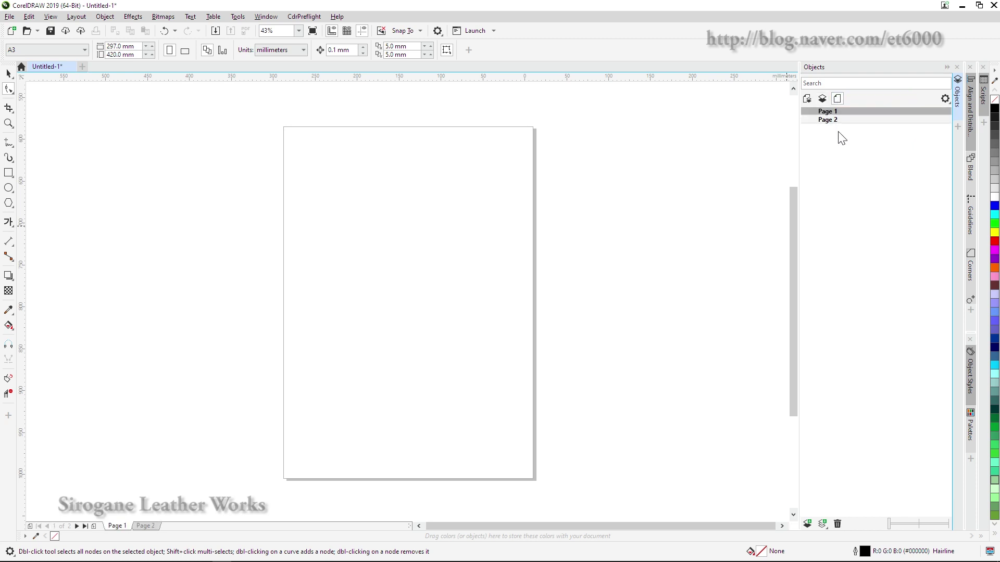
left_click(834, 110)
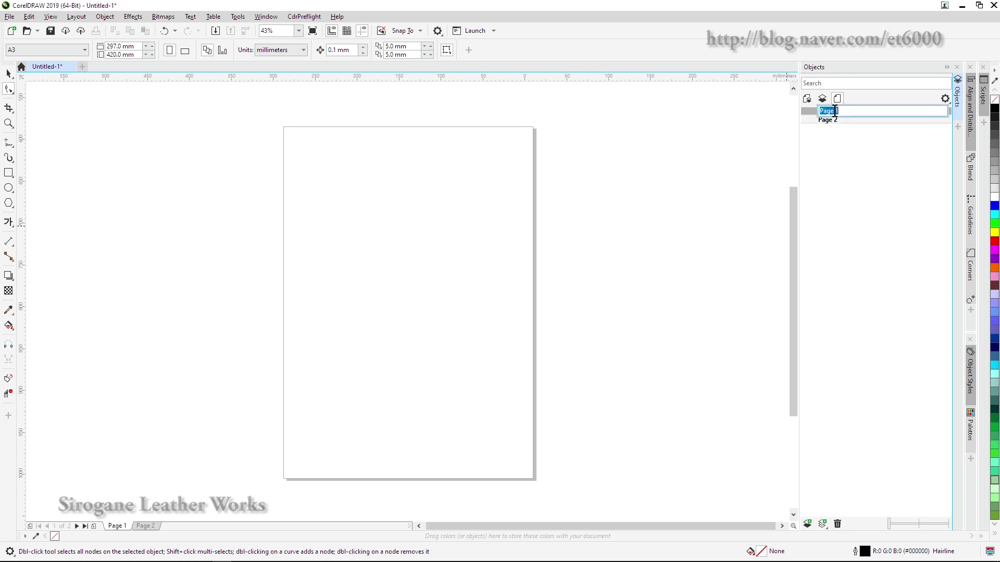
key("Return")
left_click(834, 119)
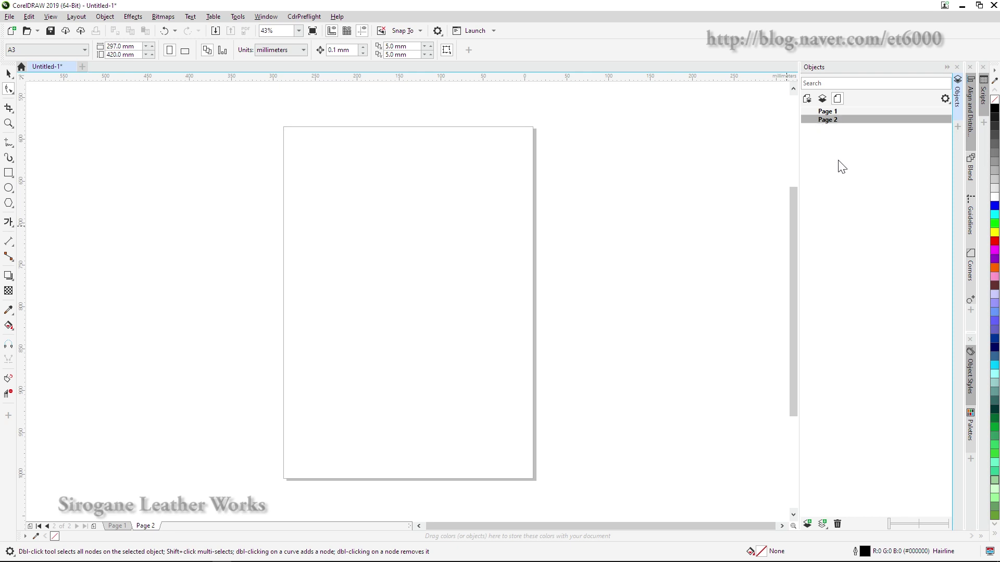
left_click(835, 112)
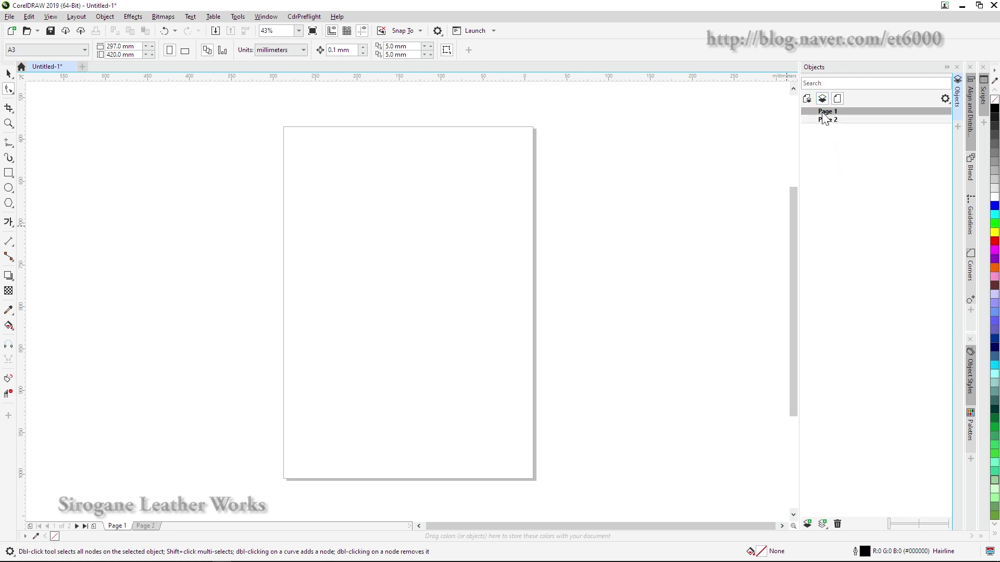
double_click(833, 113)
left_click(838, 99)
left_click(838, 121)
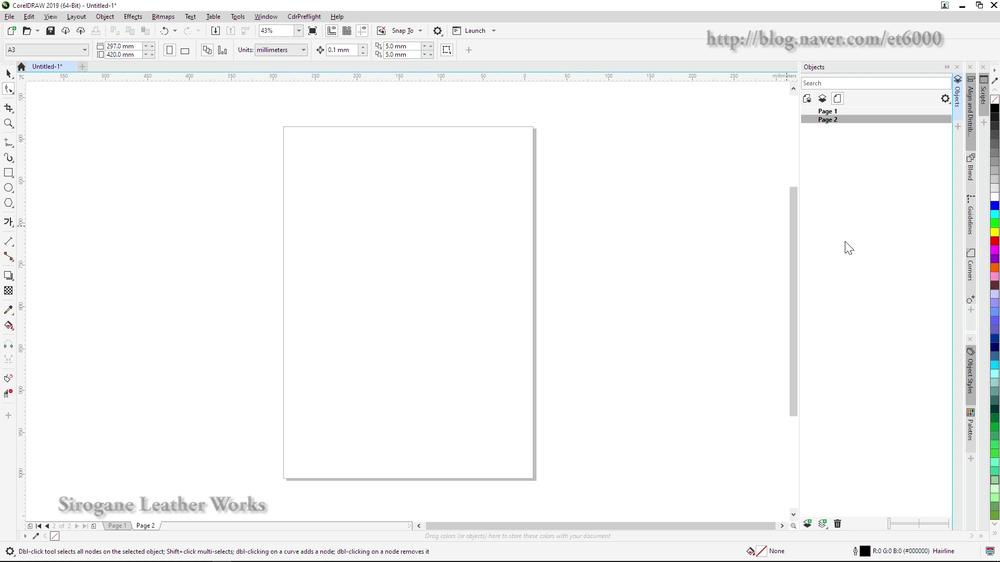
left_click(822, 100)
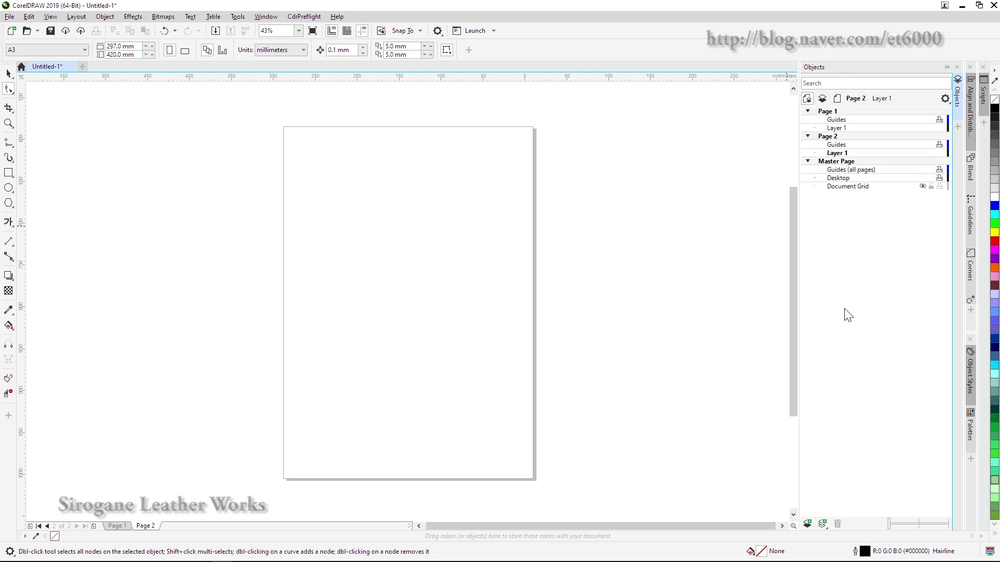
Collapse and re-expand the Page 1, Page 2 and Master Page entries in the object tree.
left_click(809, 112)
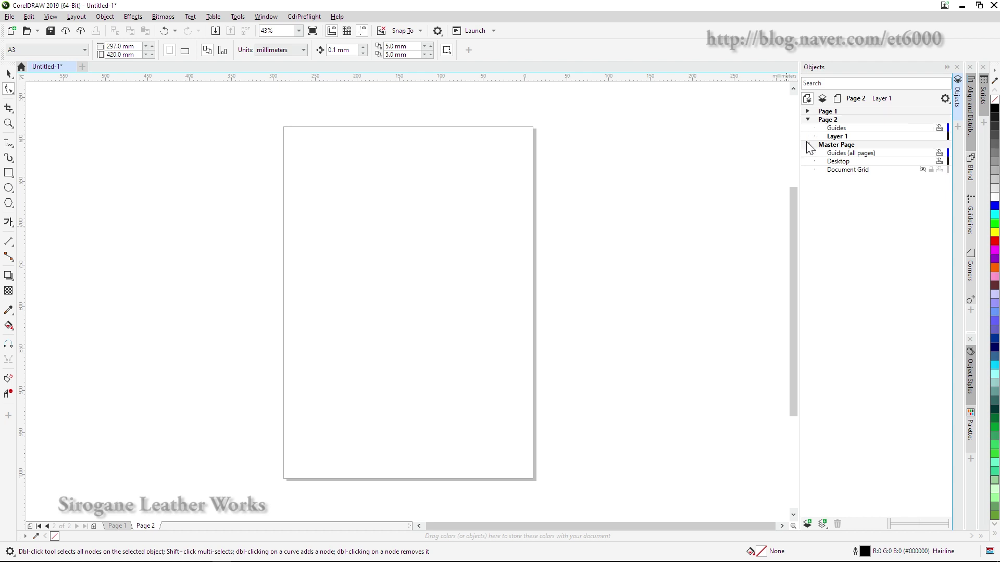
left_click(808, 119)
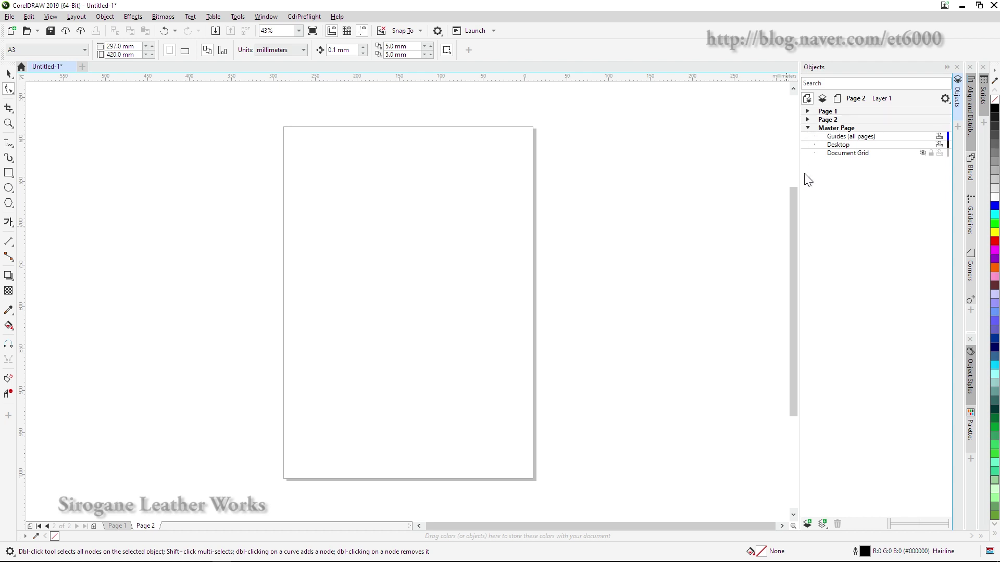
left_click(808, 128)
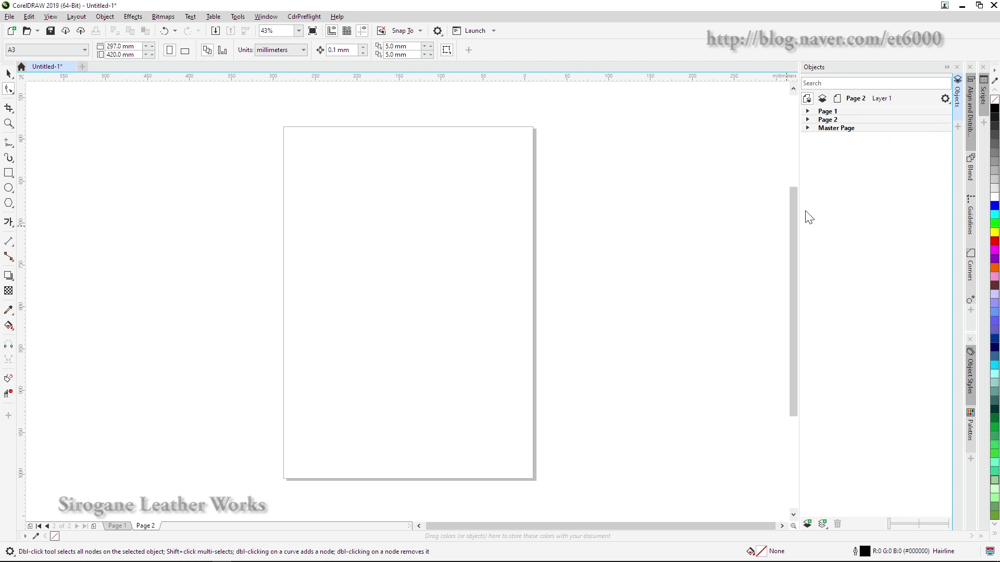
left_click(808, 112)
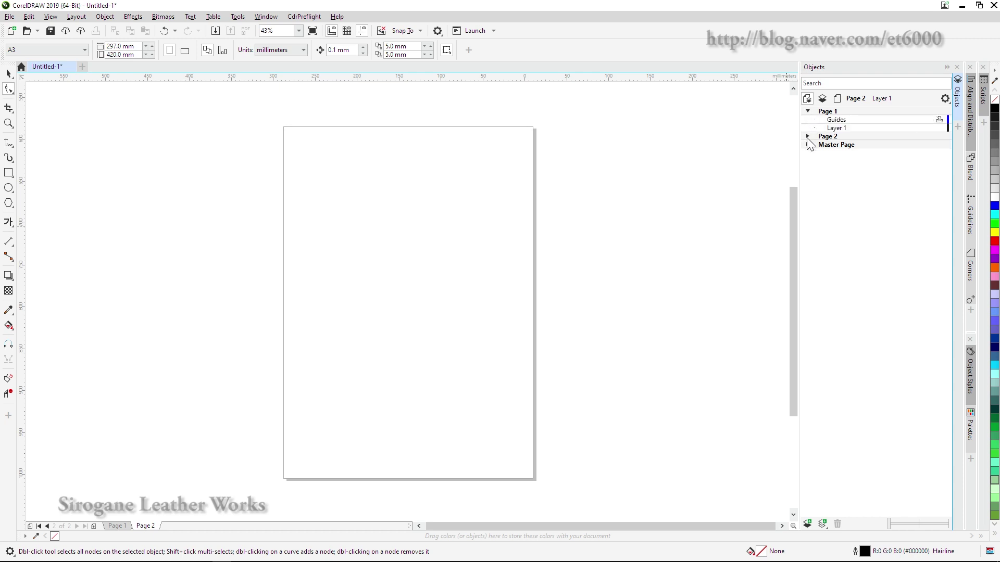
left_click(807, 137)
left_click(807, 162)
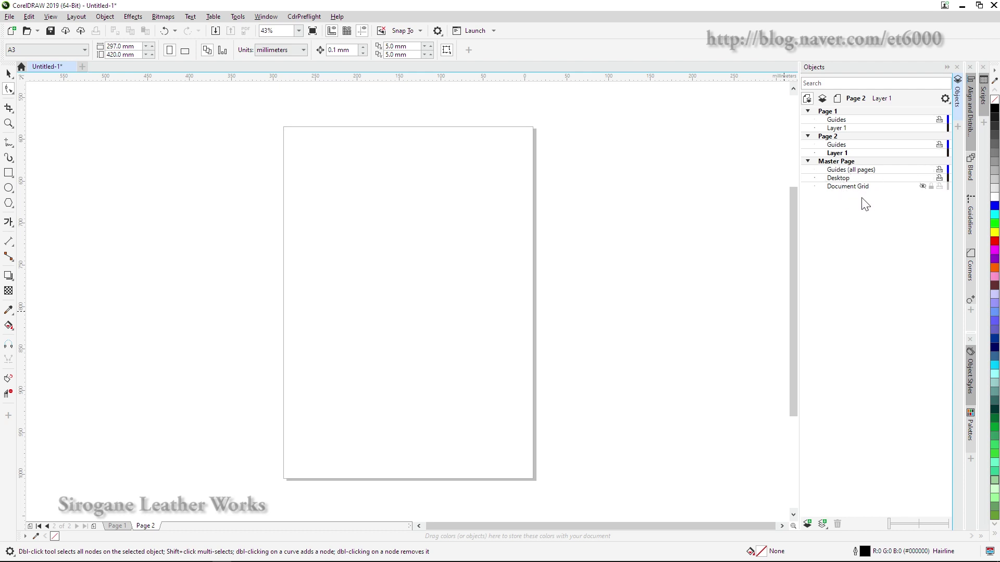
Add a new master layer for all pages under Master Page and select it as the active layer.
left_click(844, 161)
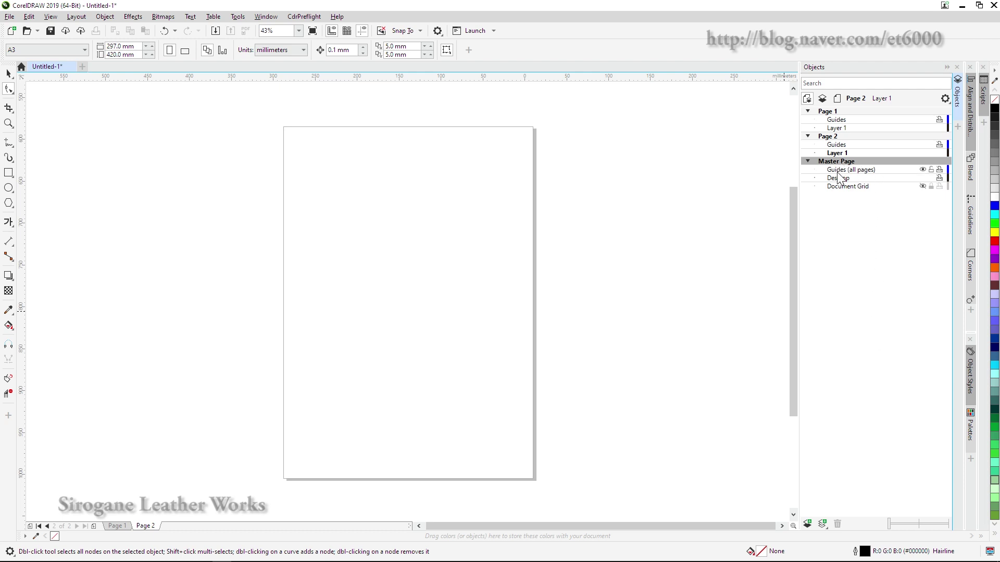
left_click(822, 523)
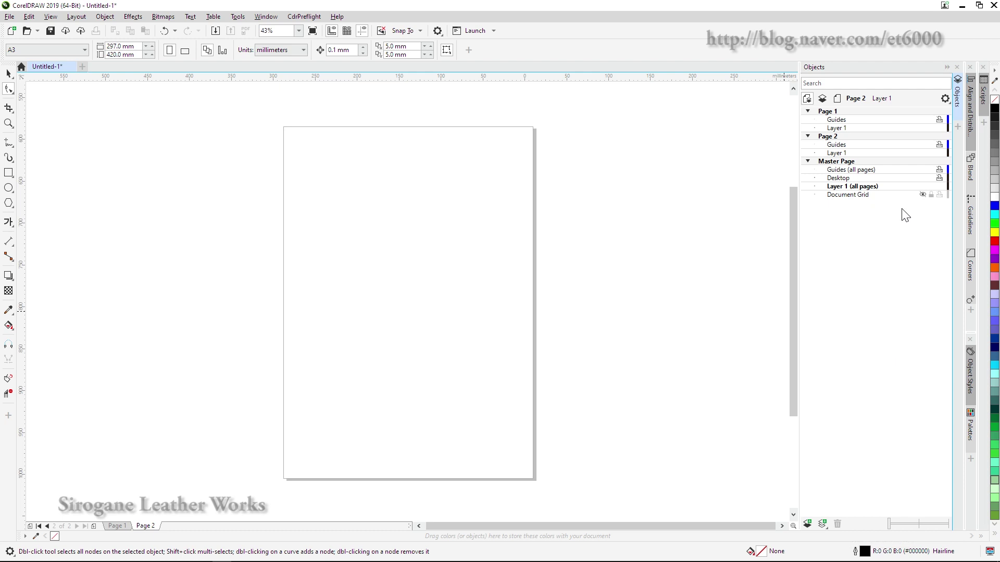
left_click(862, 187)
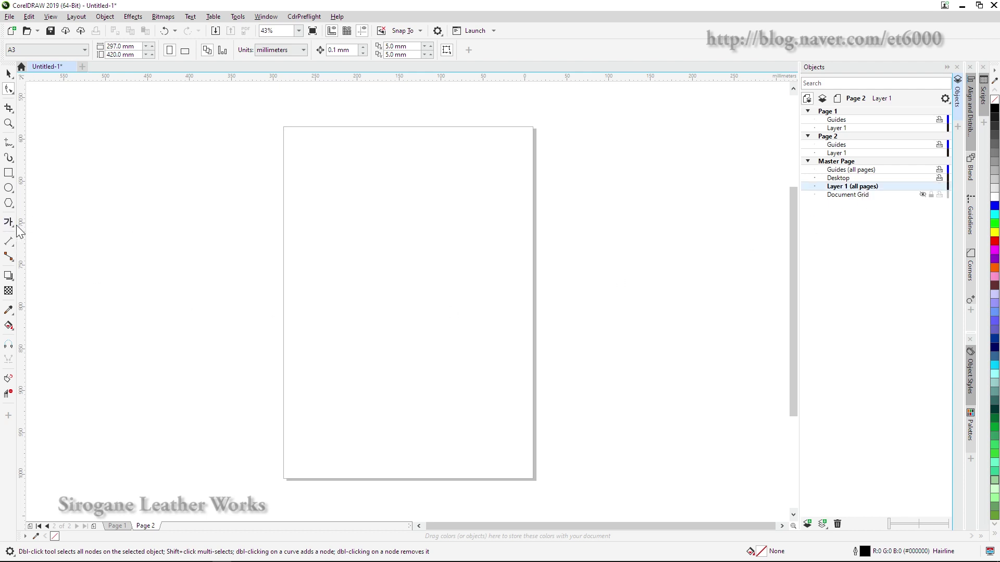
Place the artistic text "All Page View for master page" near the bottom of the page on the all-pages master layer.
key("F8")
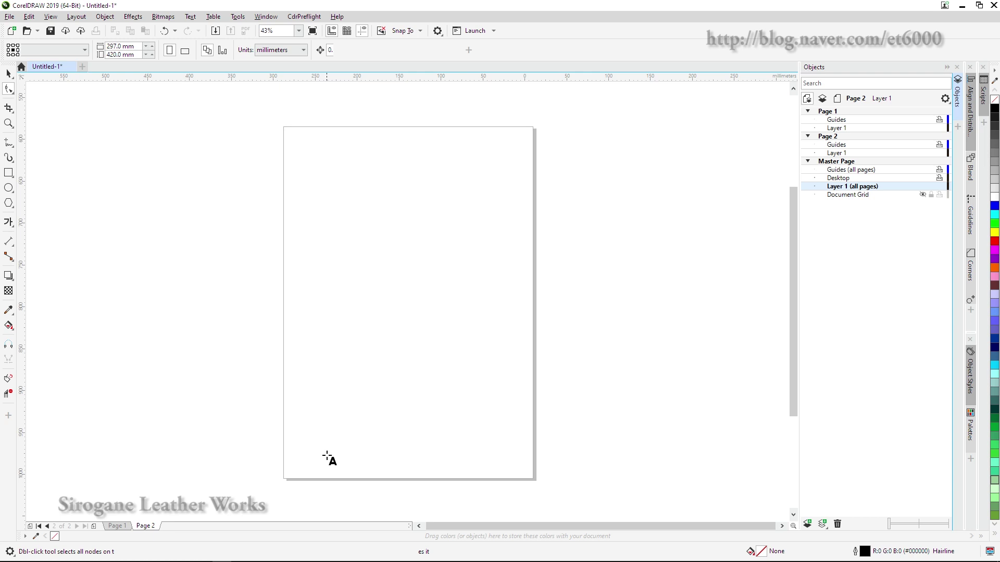
left_click(326, 456)
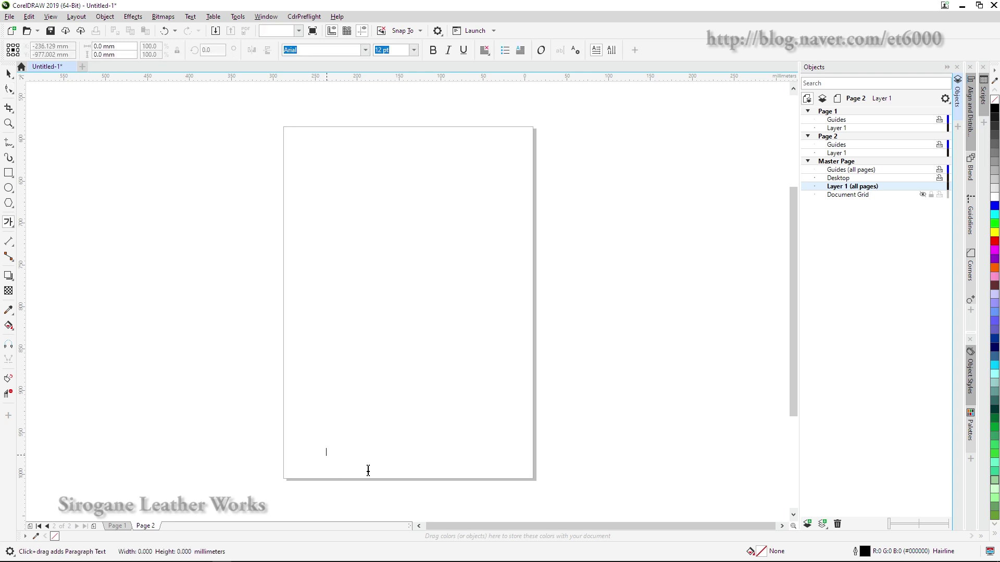
type("All Page View for master page")
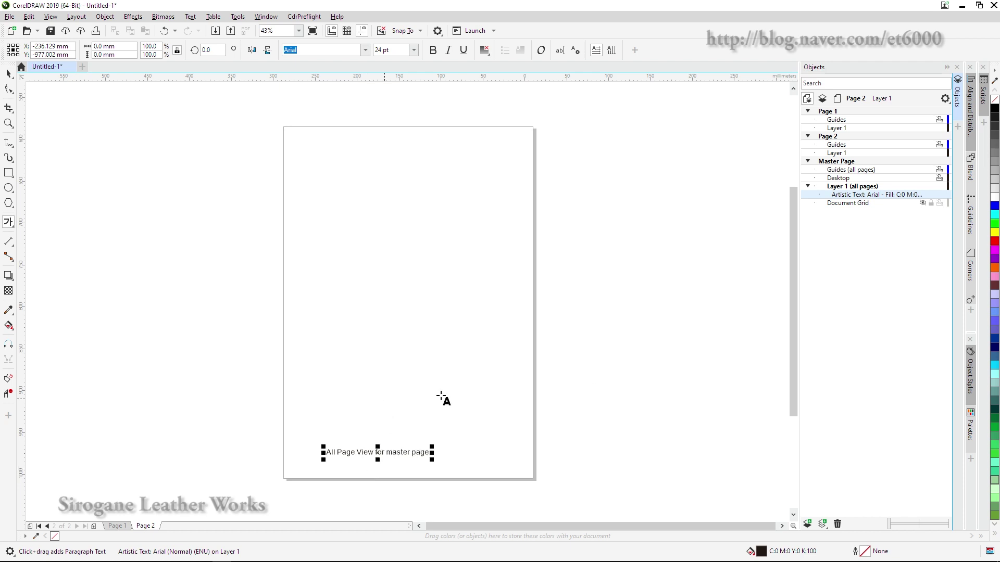
Move the master layer text into the page's lower-right corner and deselect it.
left_click(8, 73)
left_click(268, 406)
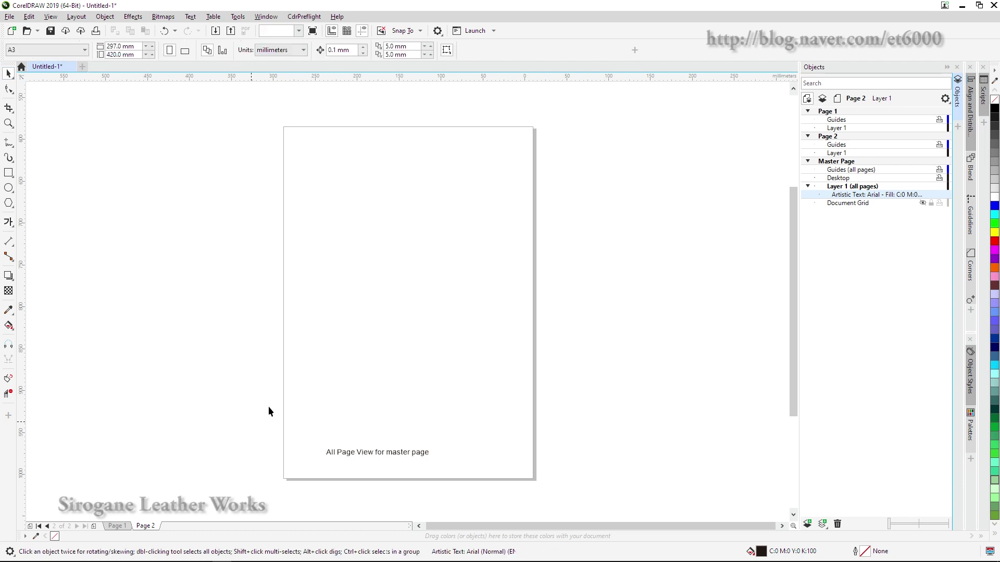
left_click_drag(409, 455, 502, 465)
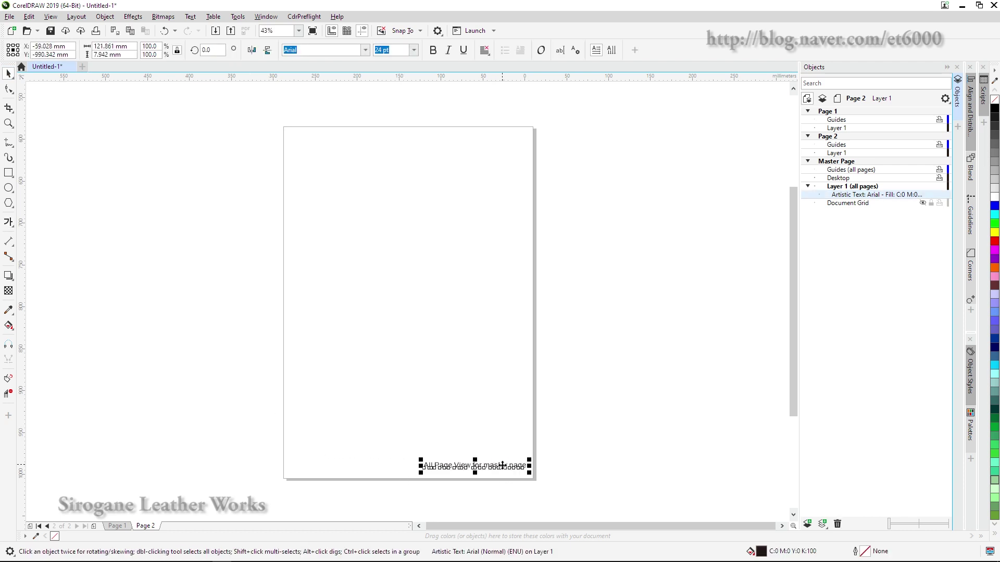
left_click(629, 434)
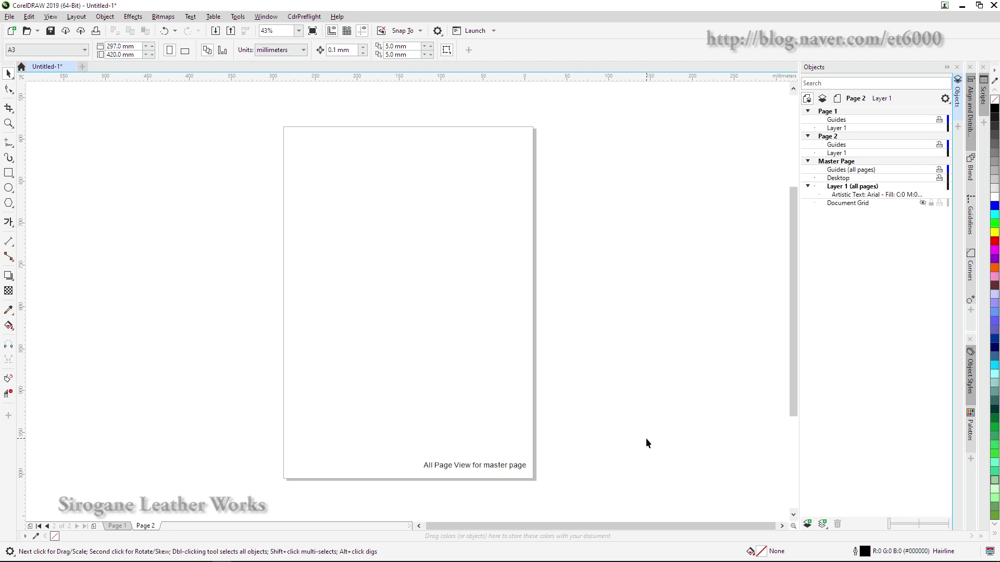
Check the master layer text on Page 1 and Page 2, and add a third page after them.
left_click(855, 187)
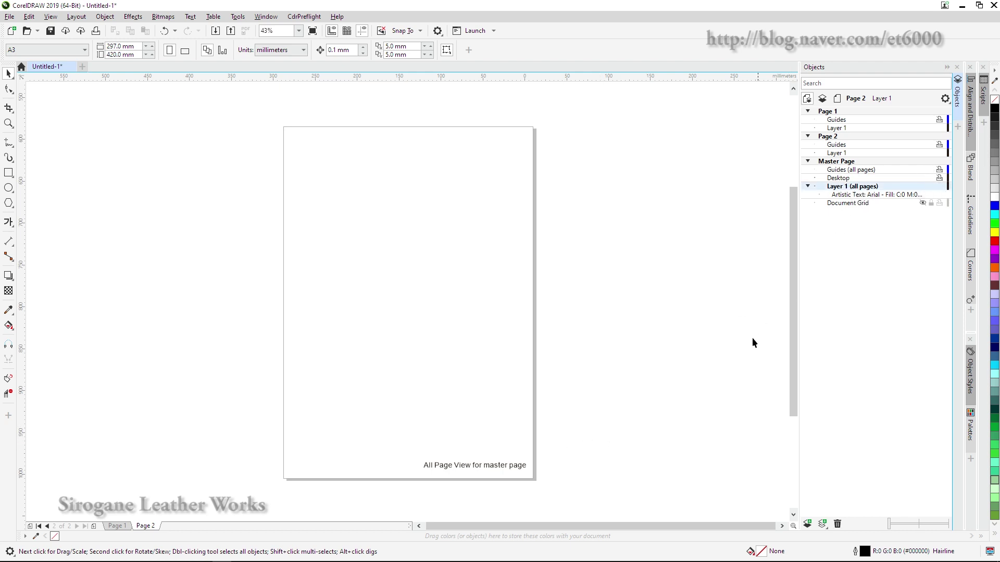
left_click(118, 526)
left_click(146, 526)
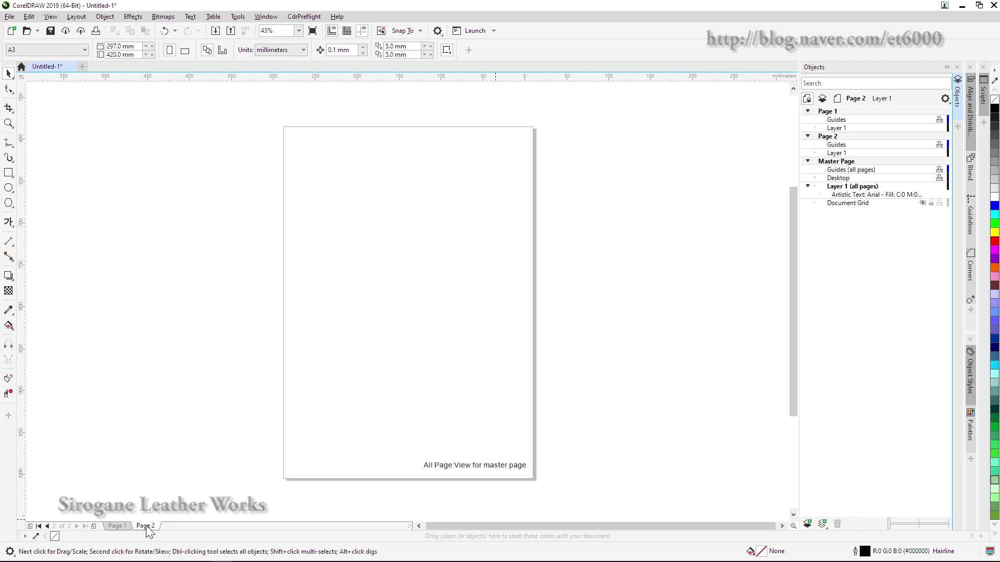
left_click(95, 526)
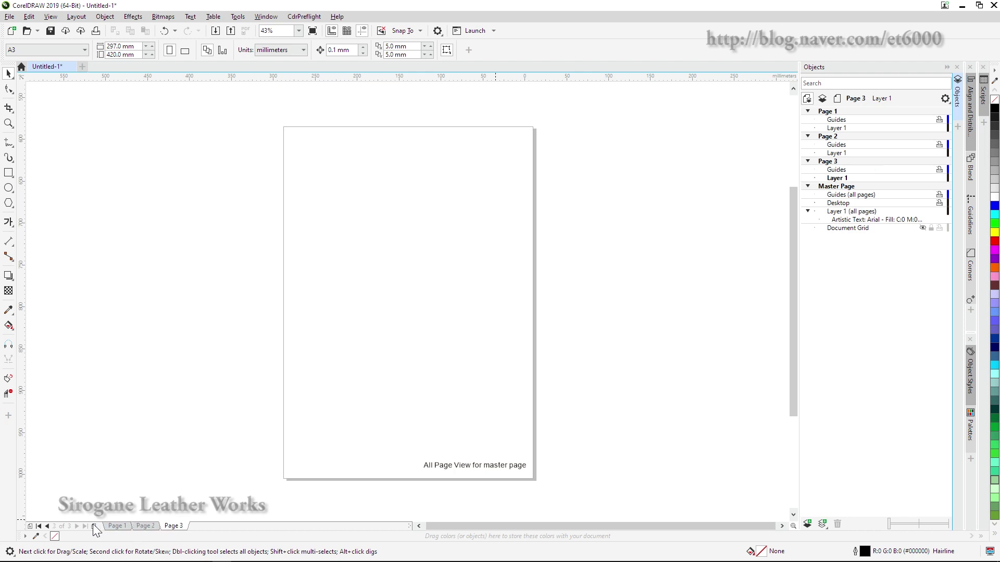
Check the master layer text on Page 1, Page 2 and Page 3.
left_click(119, 527)
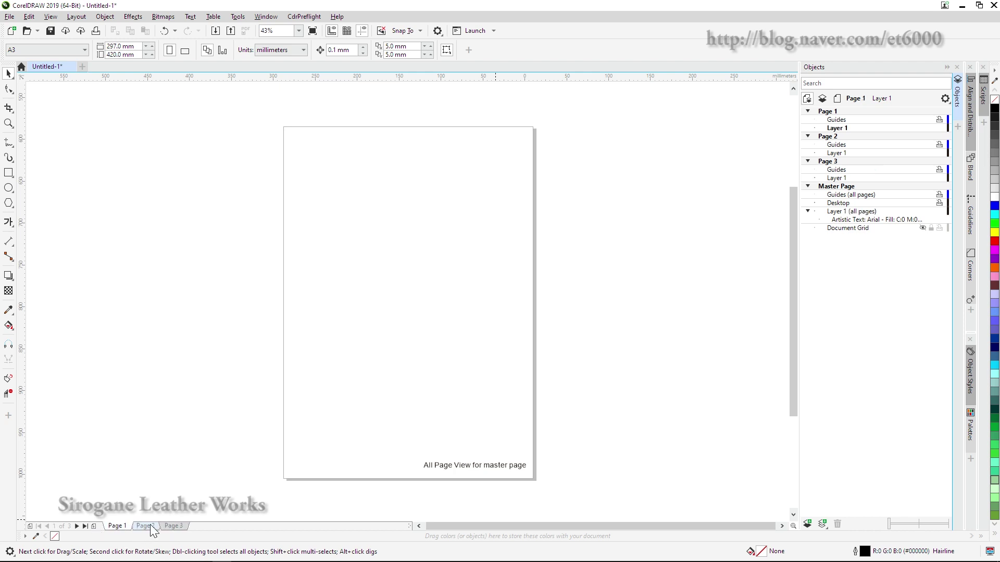
left_click(150, 525)
left_click(177, 527)
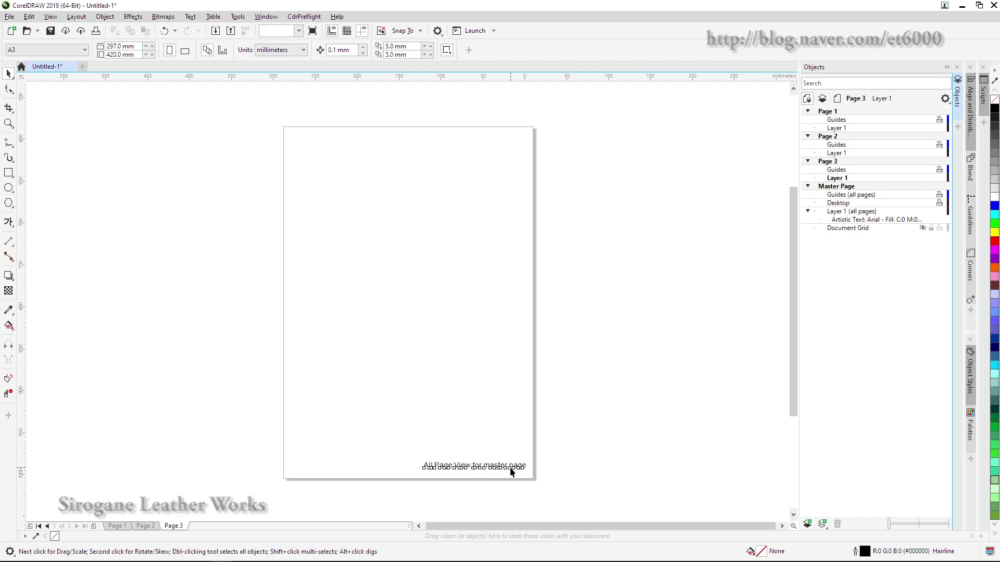
left_click(523, 466)
left_click(652, 360)
Try deleting the all-pages master layer together with its text, and undo the deletion.
left_click(863, 212)
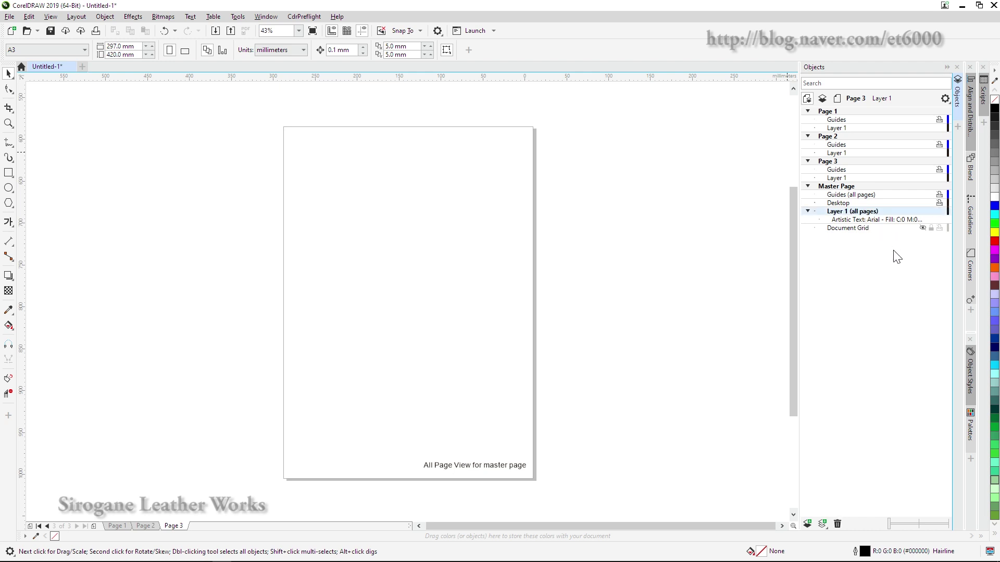
left_click(843, 527)
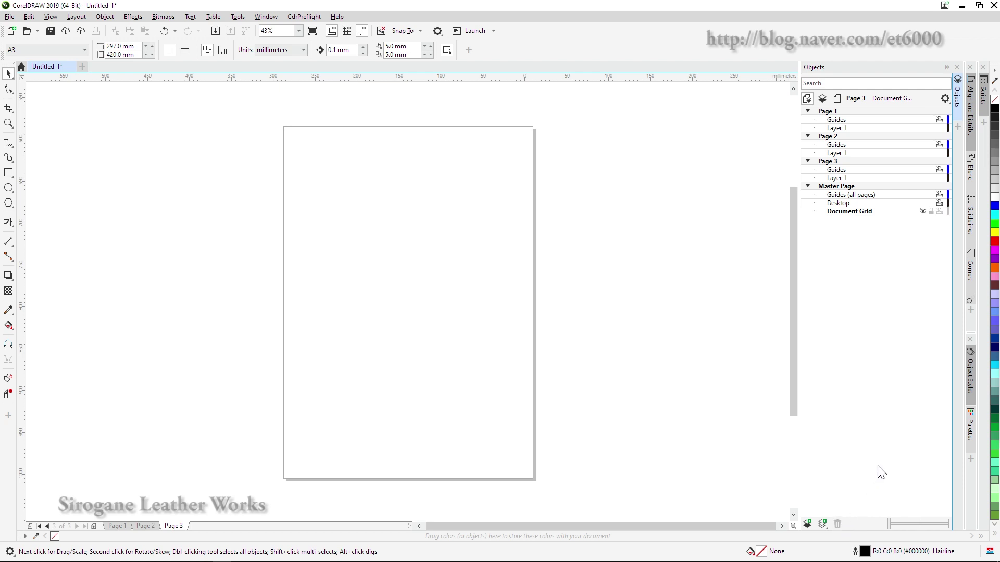
key("ctrl+z")
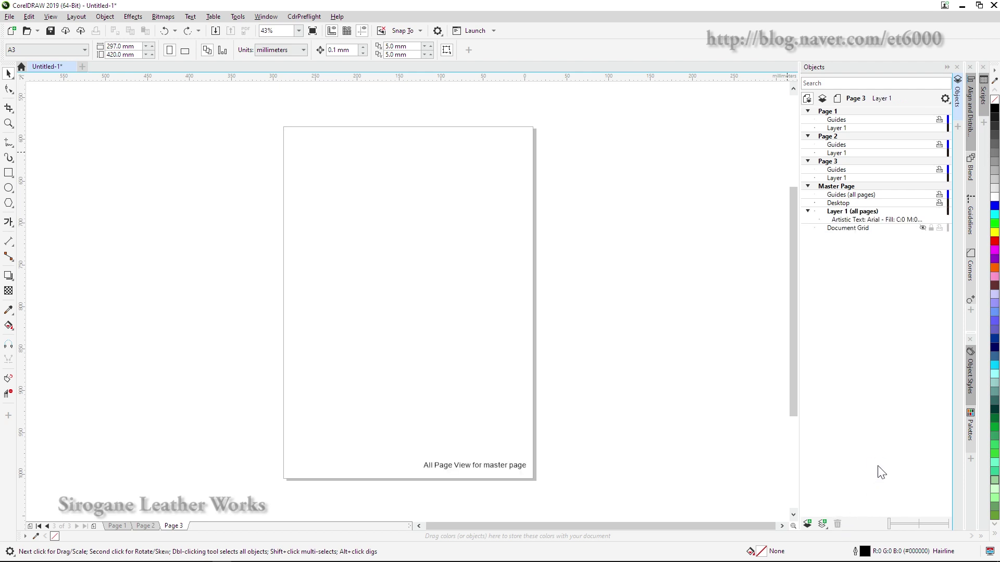
left_click(873, 212)
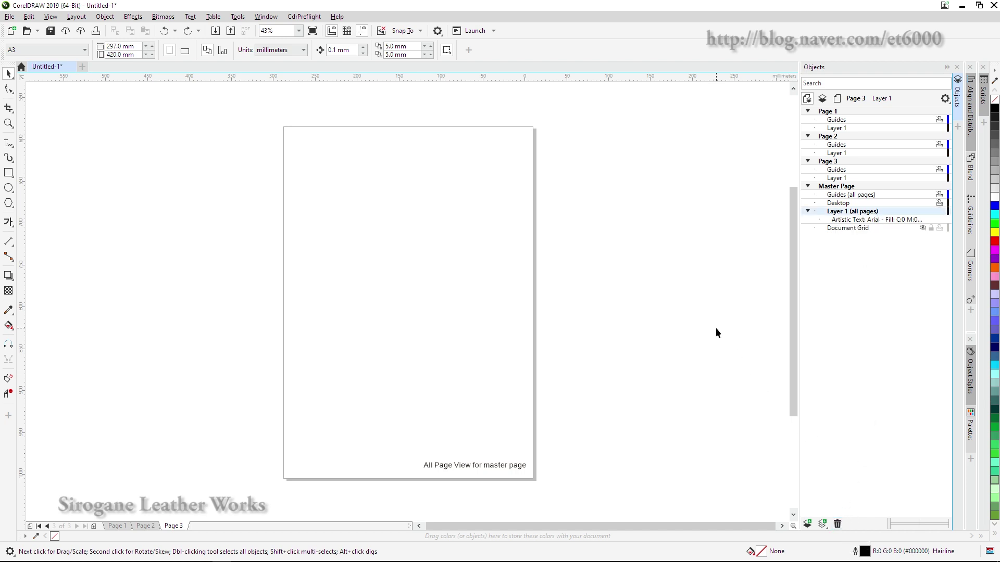
Add the artistic text "Page 1" near the page's upper-left corner on Layer 1 of Page 1 and deselect it.
left_click(846, 131)
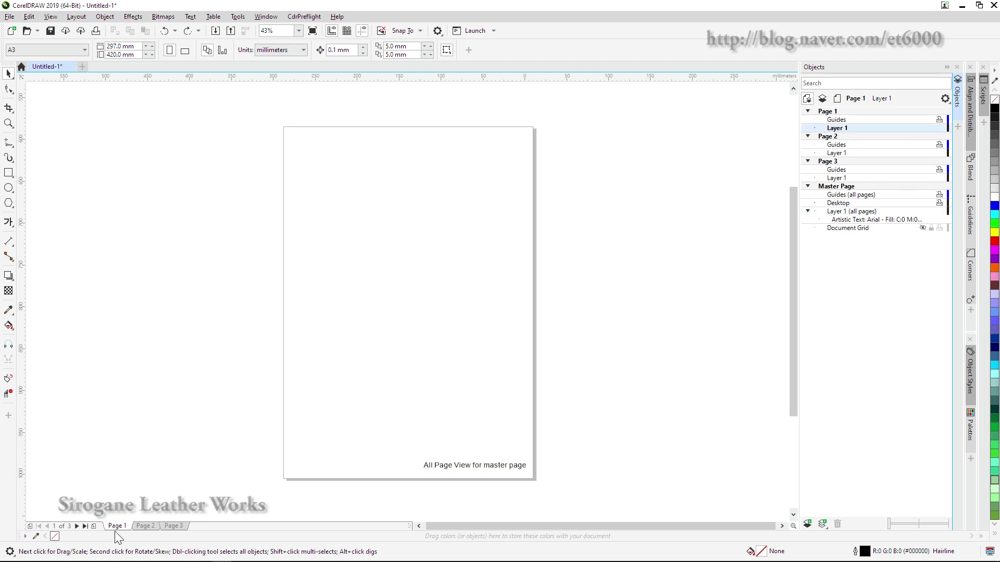
left_click(9, 225)
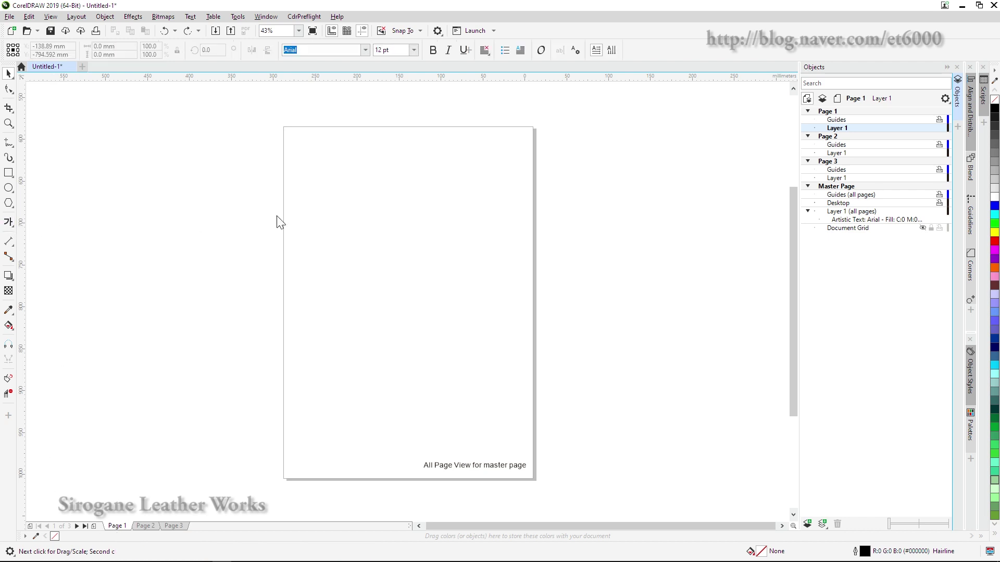
left_click(317, 175)
type("Page 1")
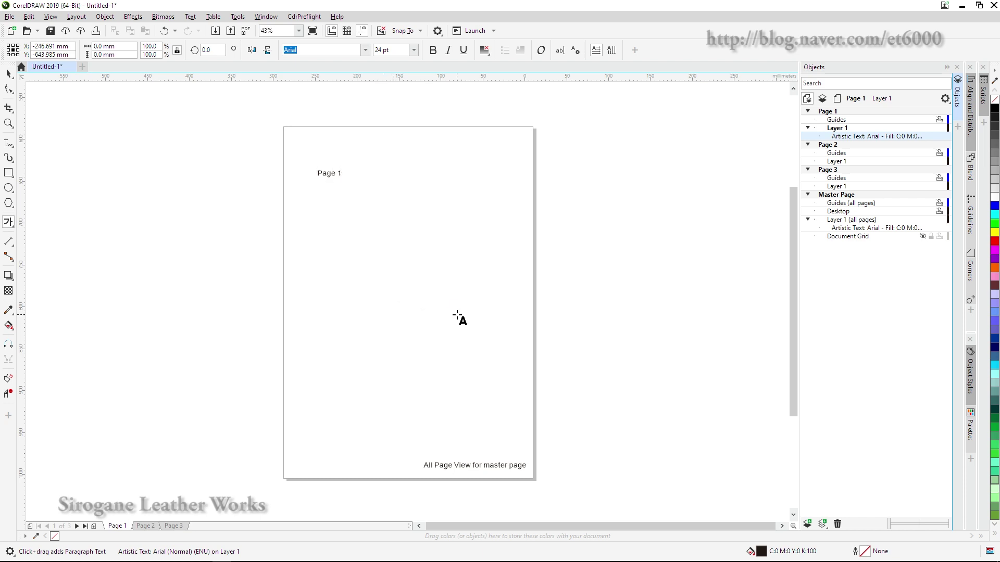
key("ctrl+space")
left_click(575, 300)
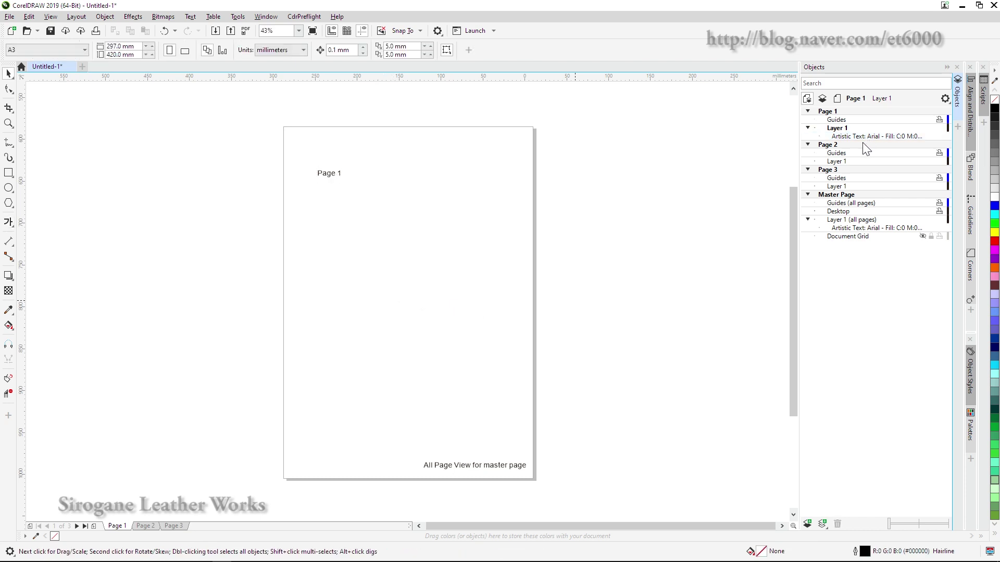
Compare Page 2 and Page 3 with Page 1 to see where the "Page 1" text appears.
left_click(148, 527)
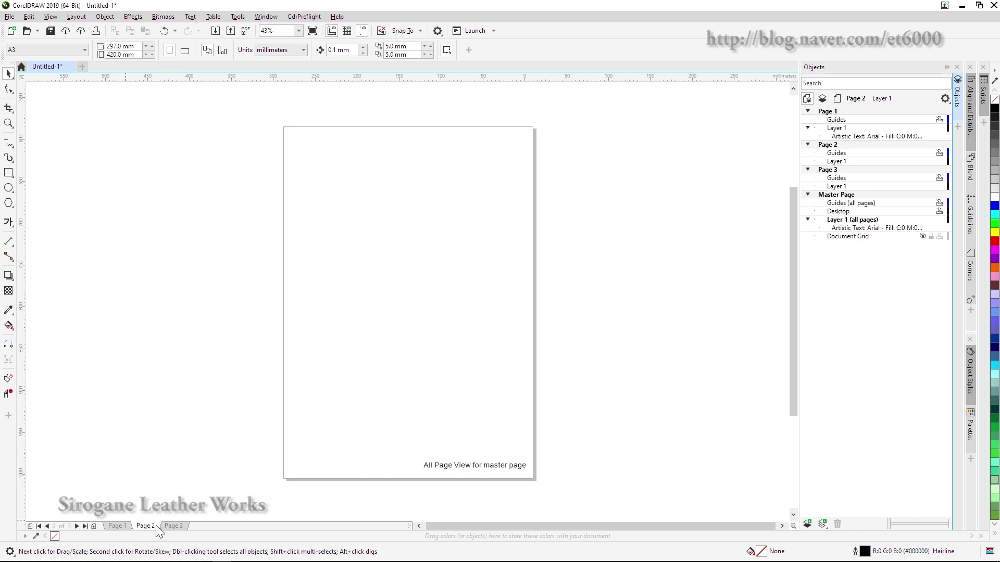
left_click(173, 526)
left_click(118, 526)
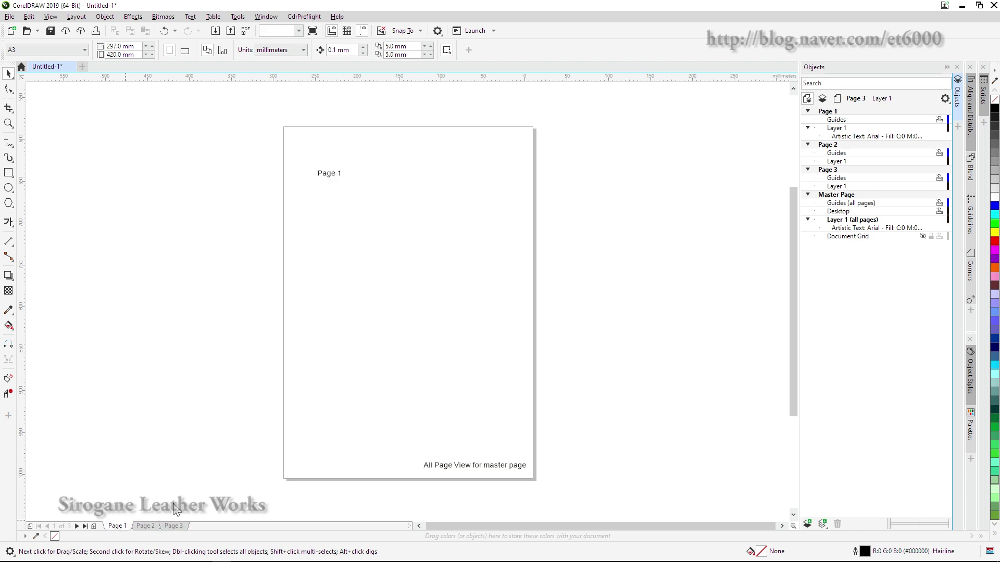
Draw a rectangle about 49 by 47 mm below the "Page 1" text on Page 1's Layer 1 and fill it blue.
left_click(842, 130)
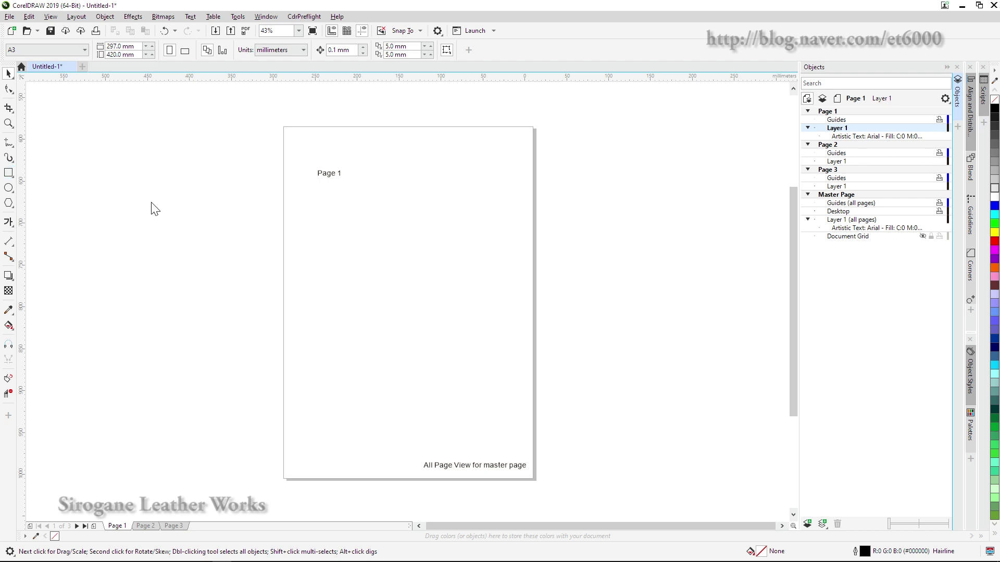
key("F6")
left_click_drag(369, 213, 411, 253)
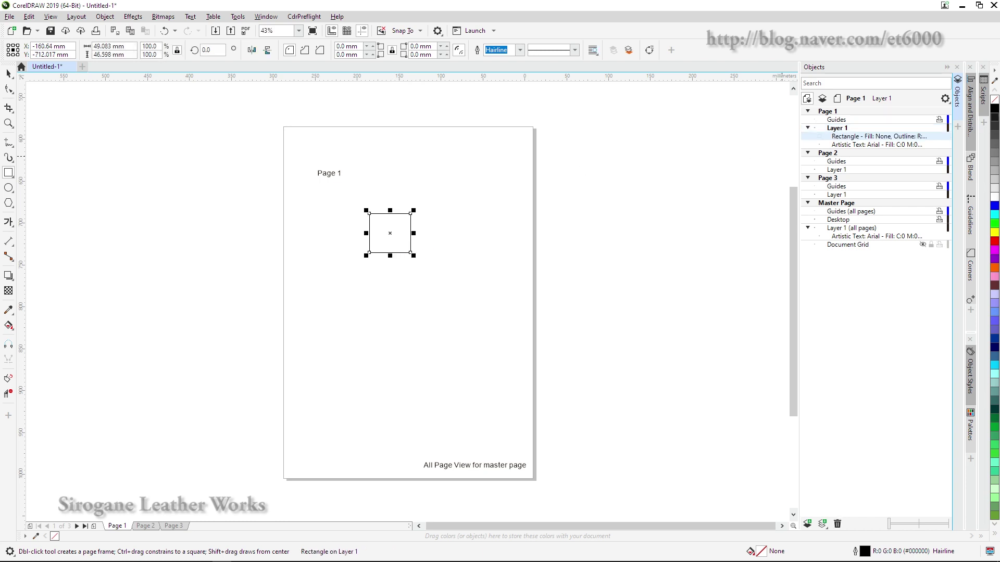
left_click(995, 207)
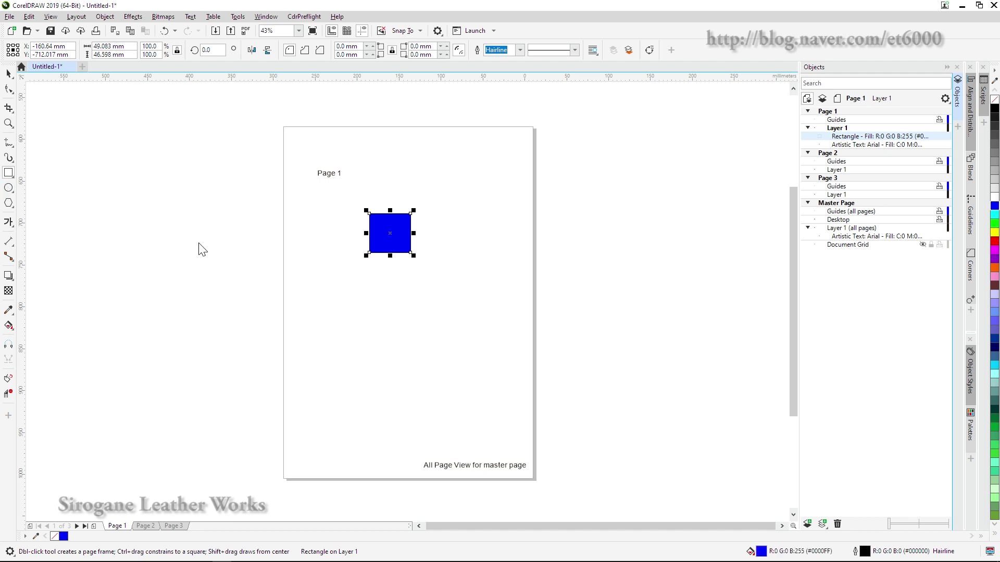
Draw an ellipse about 79 by 73 mm to the lower right of the blue rectangle, fill it red and deselect it.
key("F7")
left_click_drag(425, 262, 498, 330)
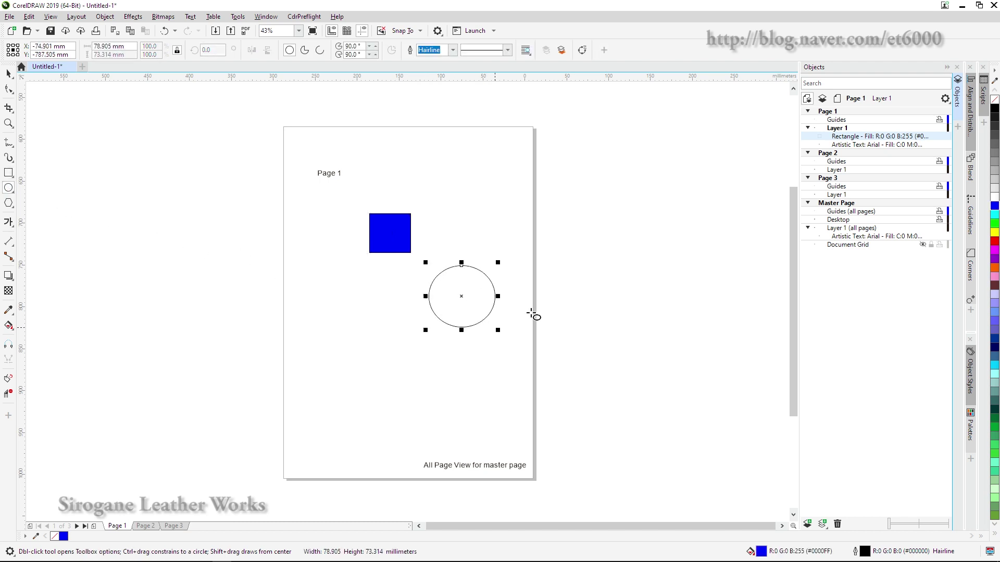
left_click(996, 241)
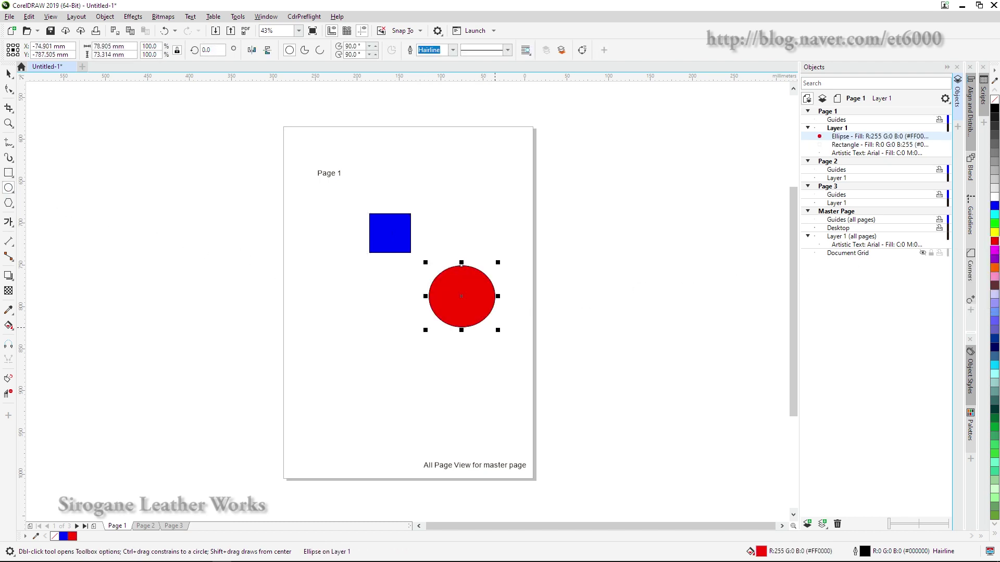
key("space")
left_click(514, 363)
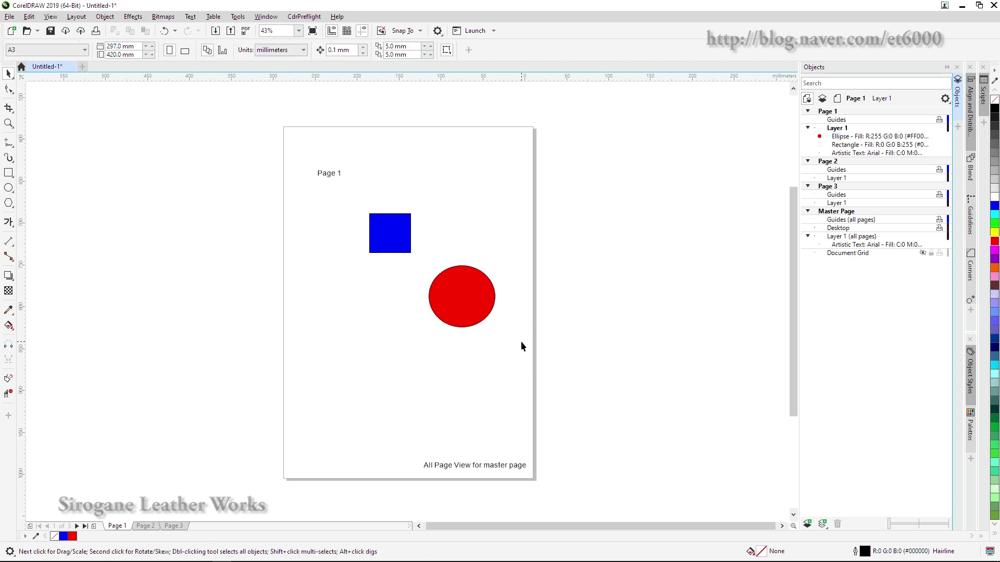
Select the "Page 1" text, blue rectangle and red ellipse in turn on the page to examine their entries in the object list.
left_click(329, 173)
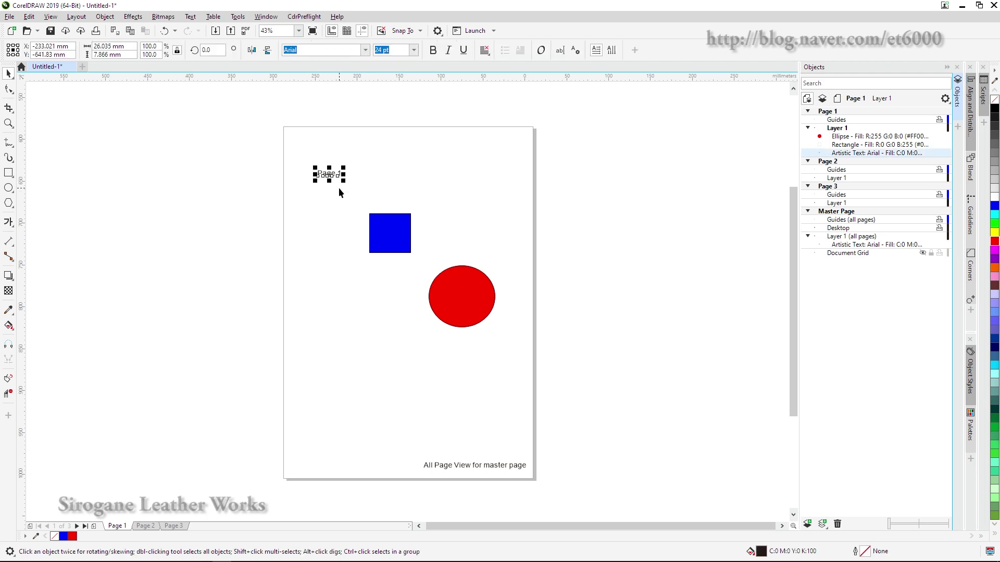
left_click(388, 243)
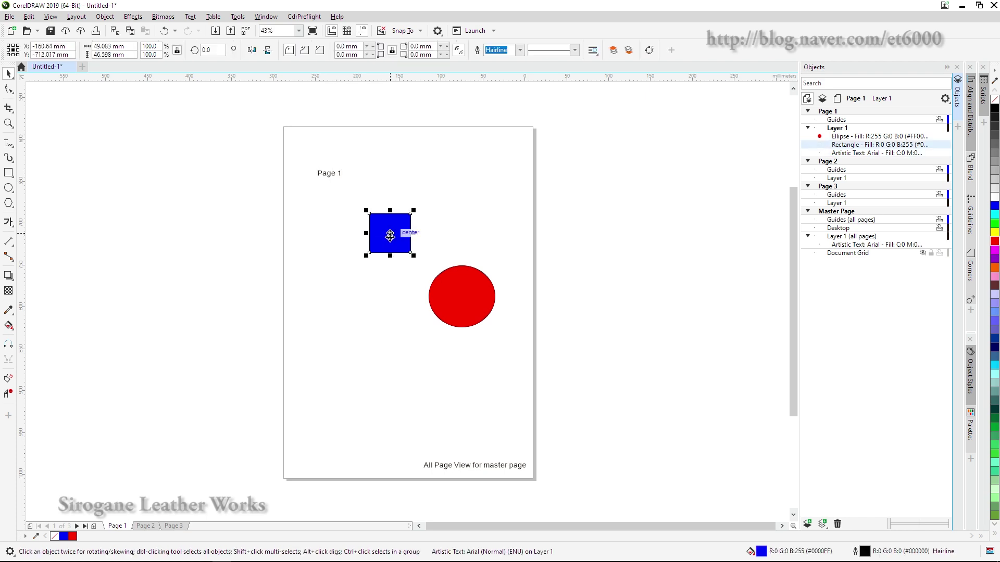
left_click(475, 310)
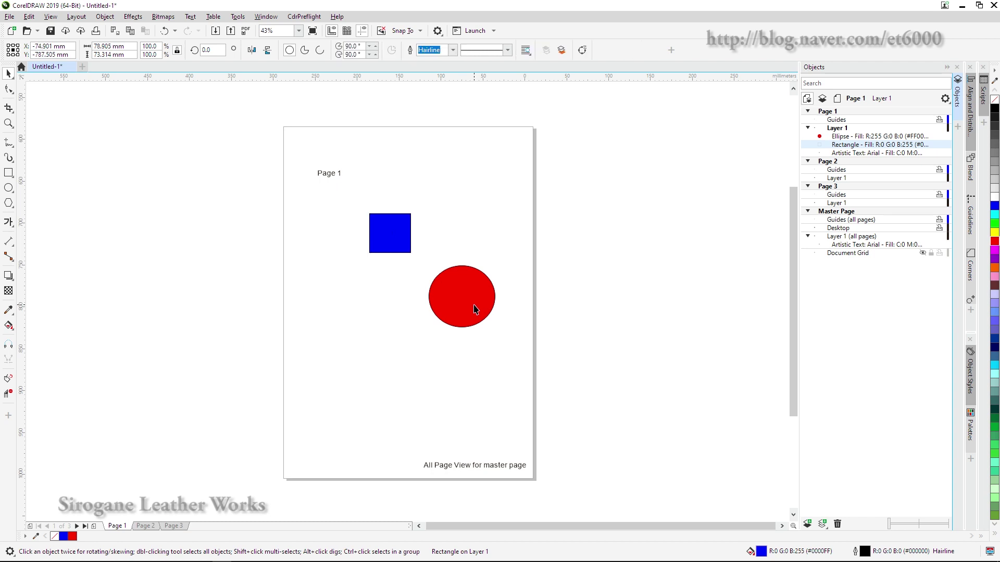
left_click(603, 290)
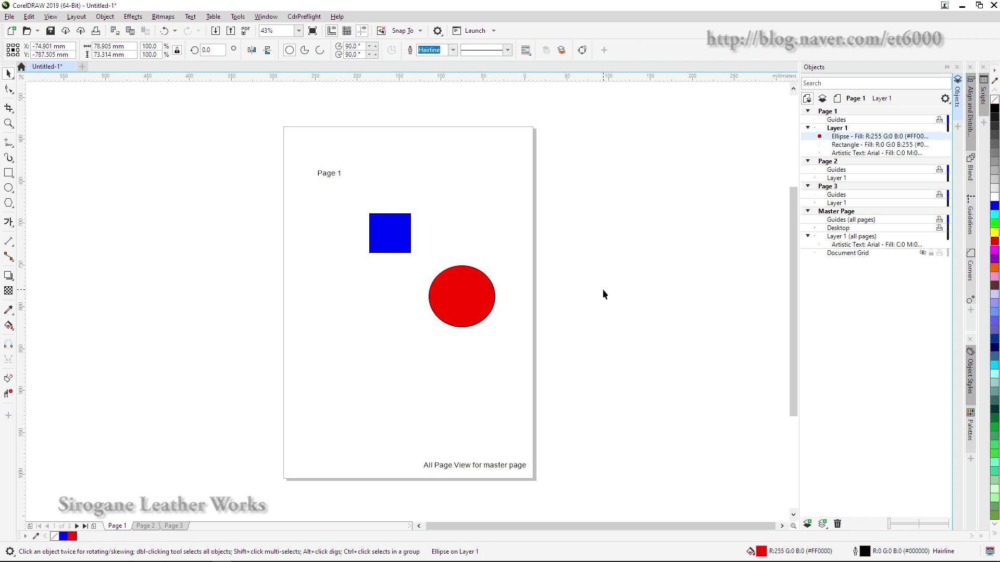
Move the blue rectangle partly over the "Page 1" text and the red ellipse over the rectangle's right edge, leaving nothing selected.
left_click(397, 240)
left_click_drag(398, 243, 356, 185)
left_click(369, 269)
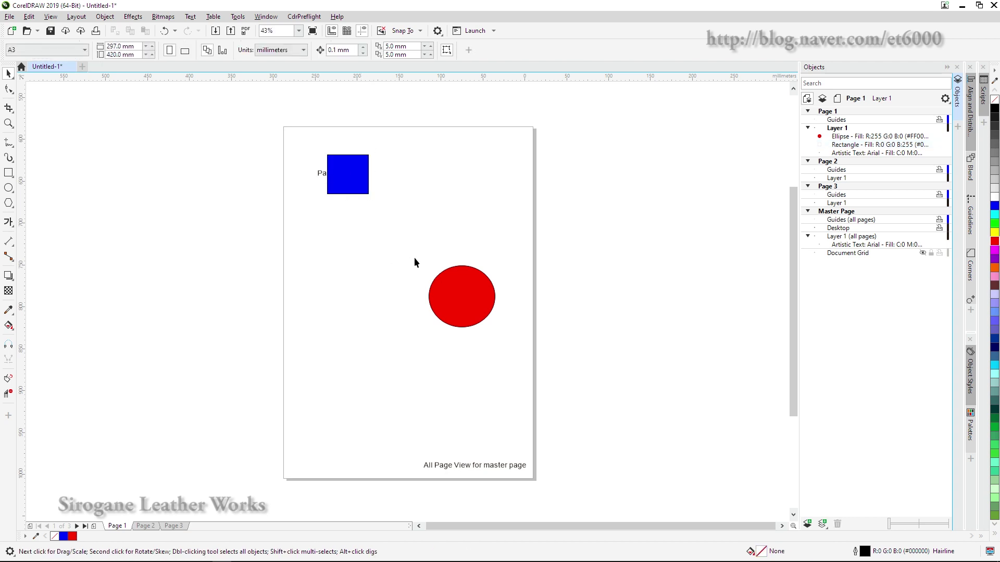
left_click(488, 298)
left_click_drag(469, 302, 408, 198)
left_click(386, 255)
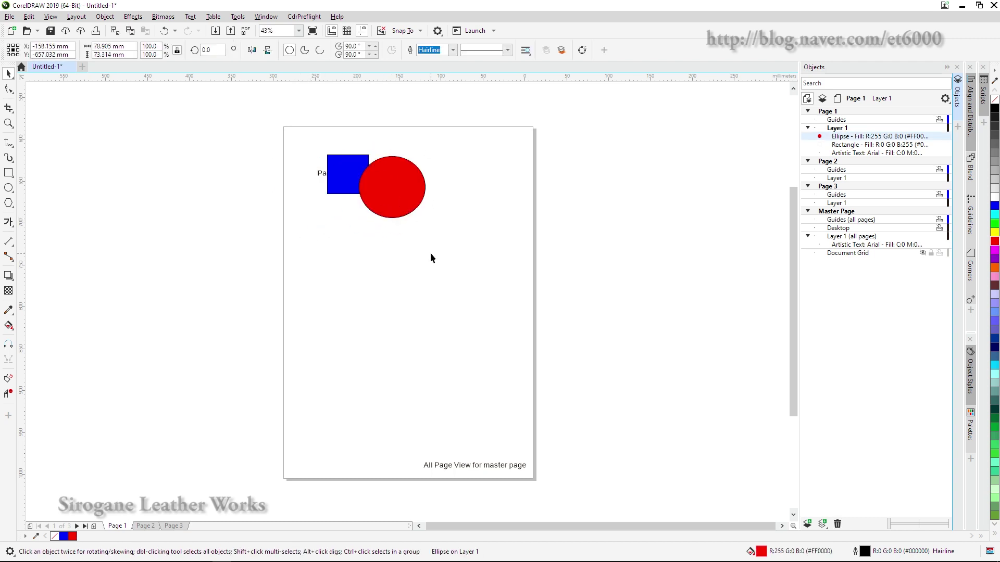
left_click(430, 252)
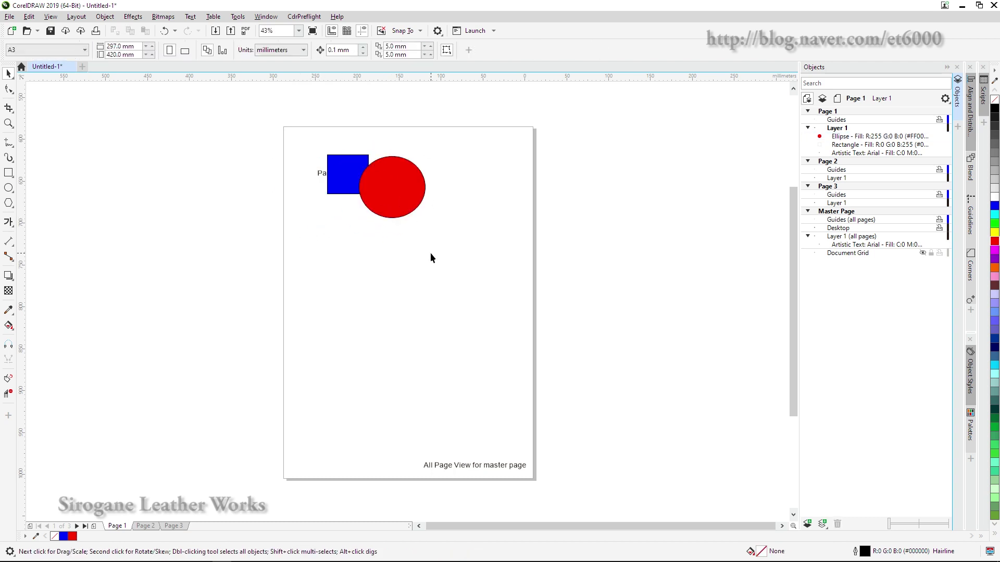
Examine the stacking order of Page 1's text, rectangle and ellipse by selecting each one in the object list.
left_click(844, 153)
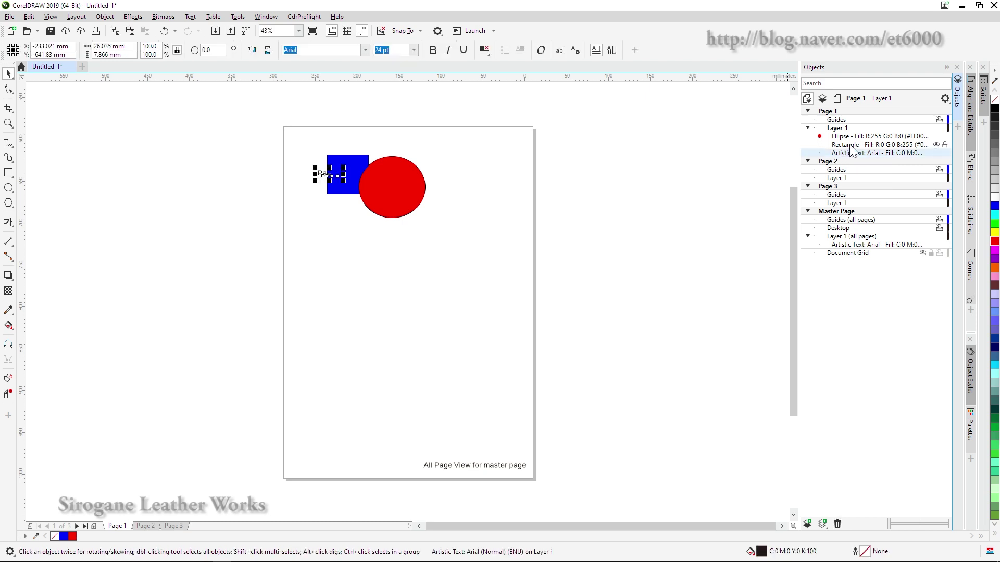
left_click(851, 147)
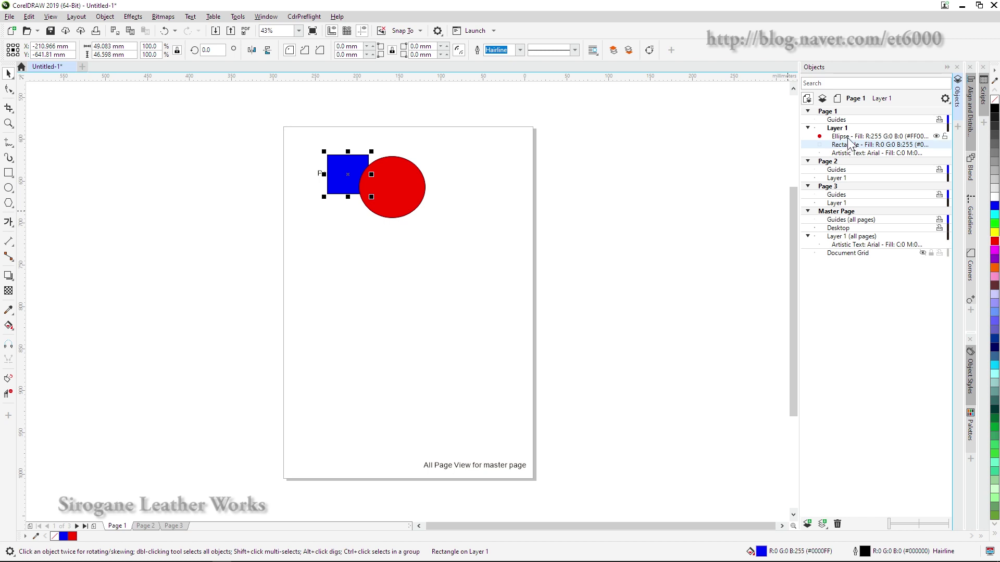
left_click(850, 137)
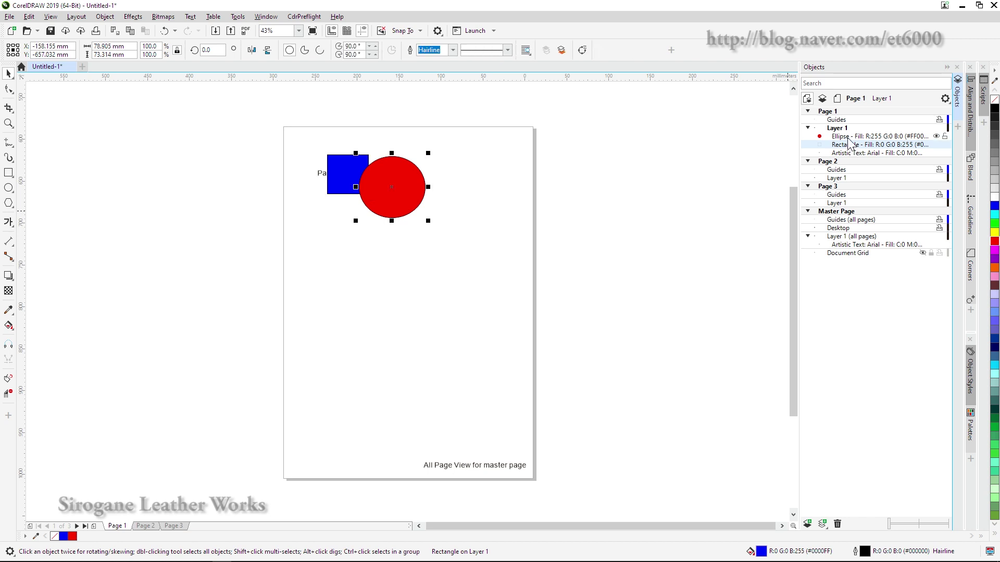
left_click(697, 231)
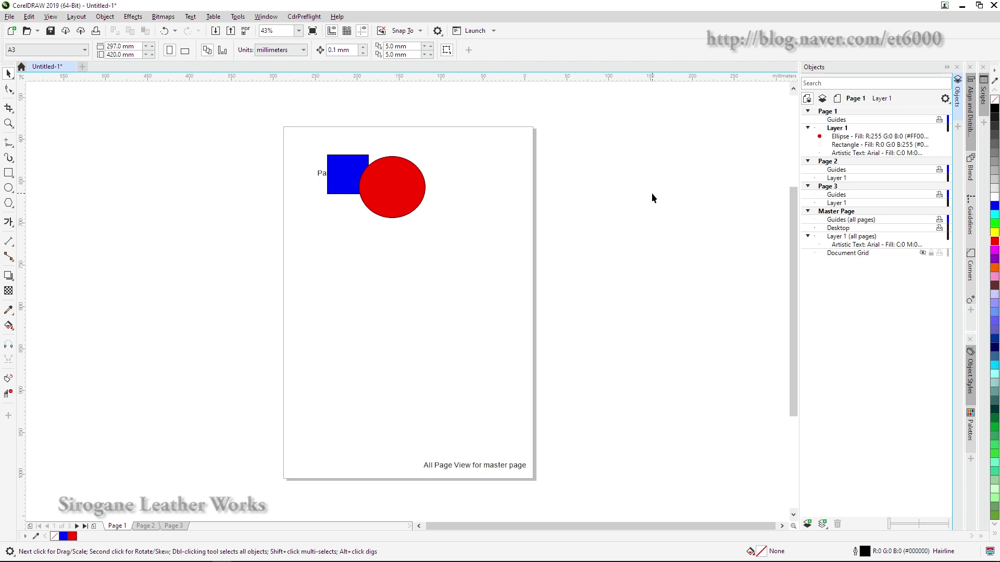
left_click(861, 138)
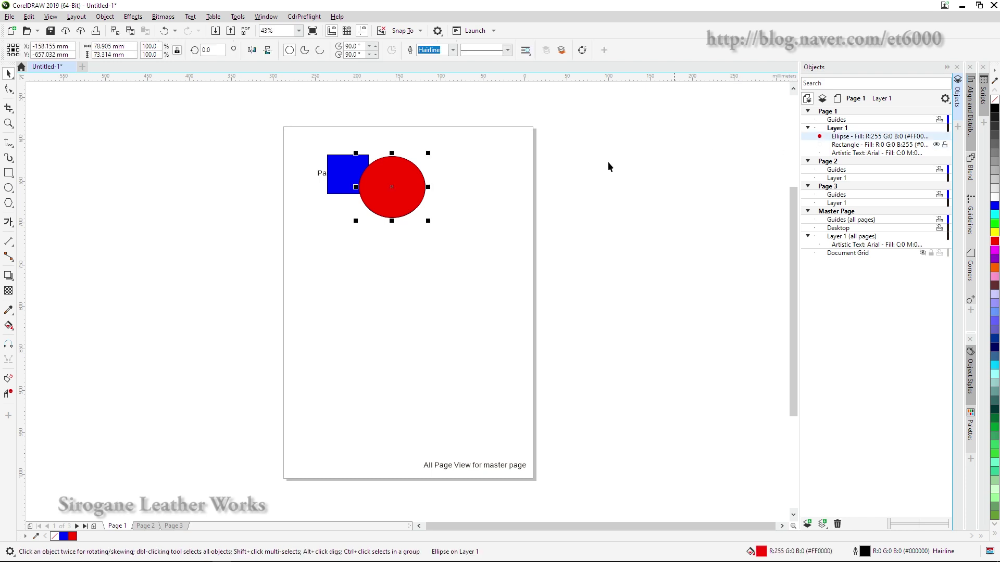
Bring the blue rectangle forward one level in the stacking order and deselect it.
left_click(342, 166)
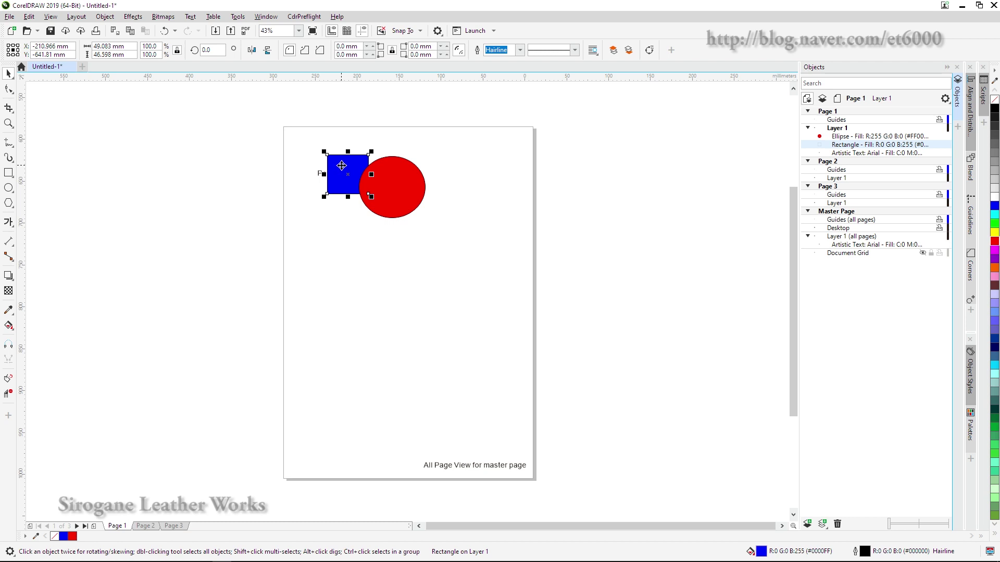
right_click(342, 168)
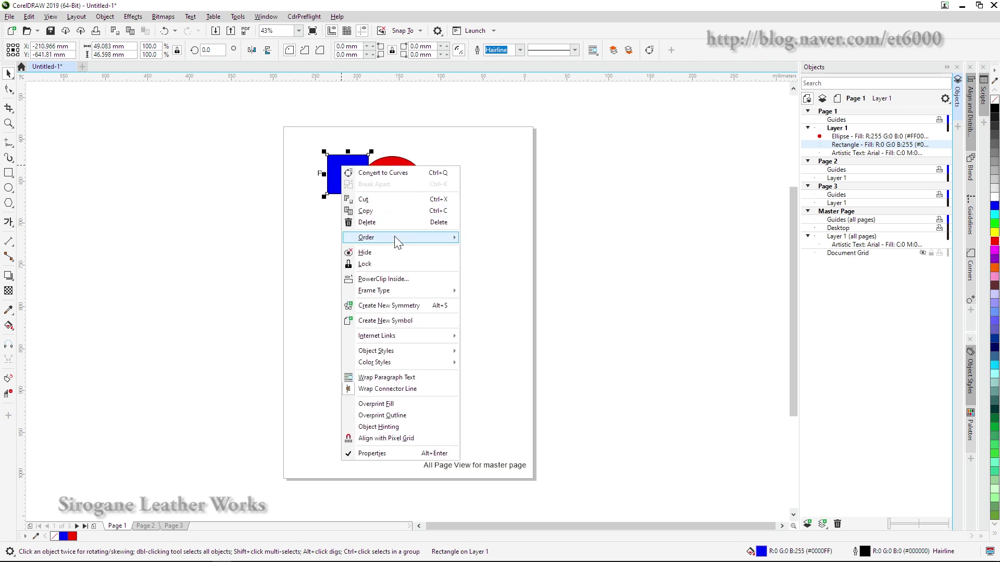
mouse_move(397, 241)
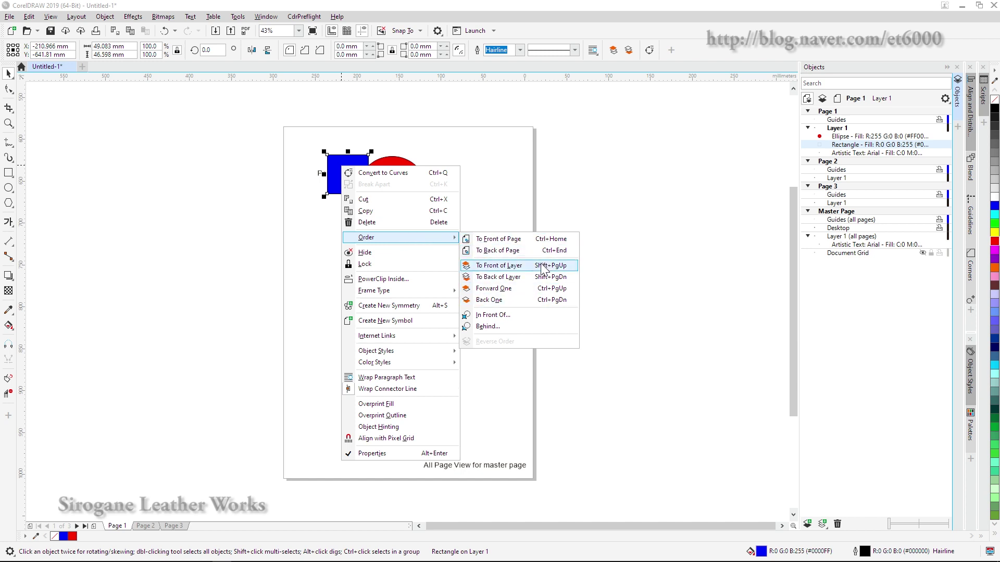
left_click(521, 289)
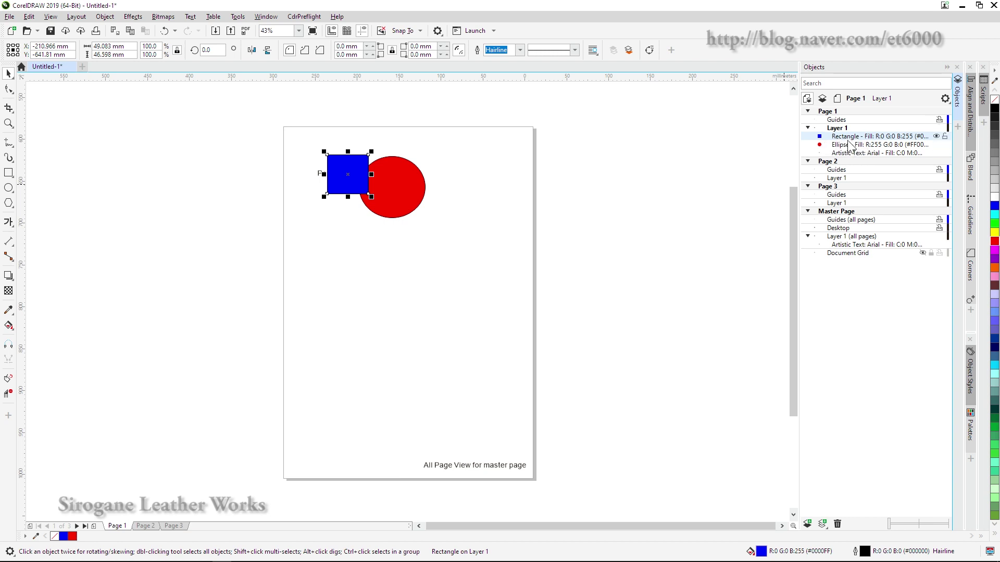
left_click(637, 275)
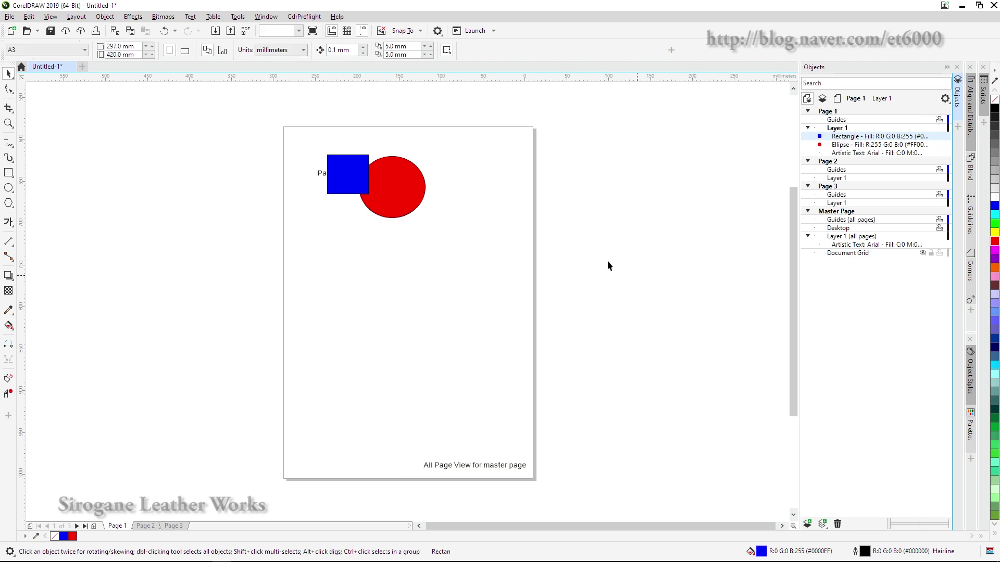
Send the blue rectangle, moved over the red ellipse's right edge, back two levels and place the "Page 1" text over it.
left_click_drag(342, 174, 434, 188)
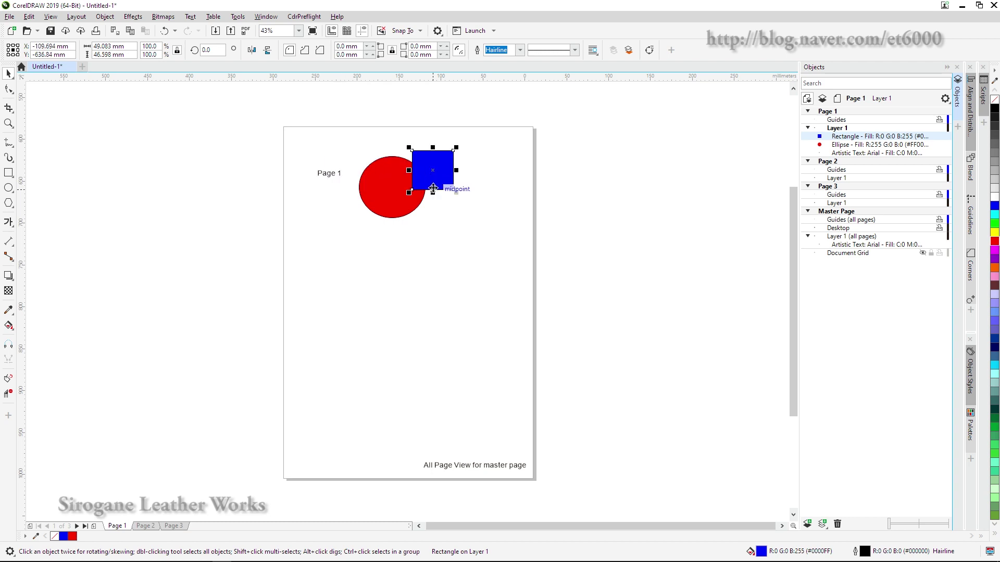
key("ctrl+Page_Down")
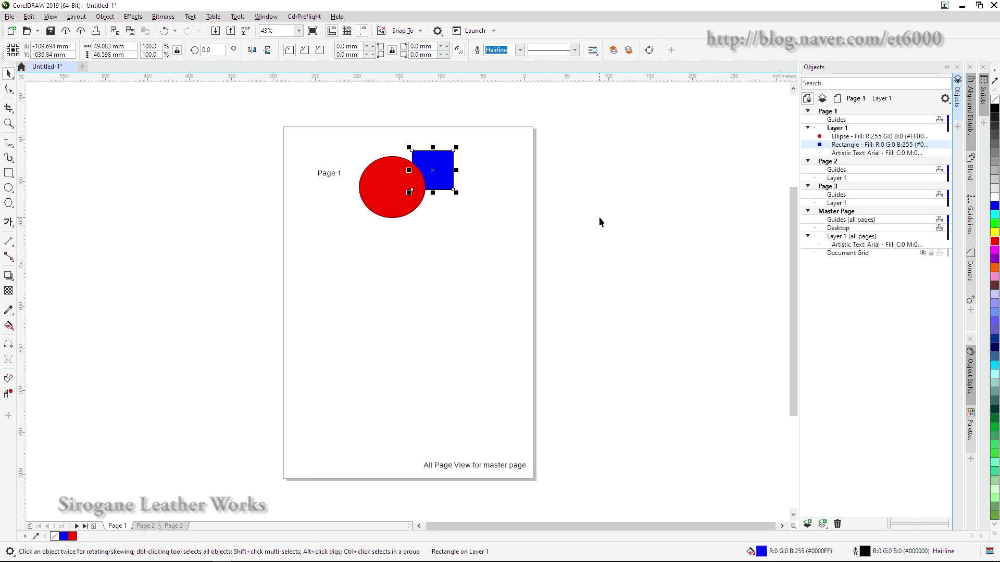
key("ctrl+Page_Down")
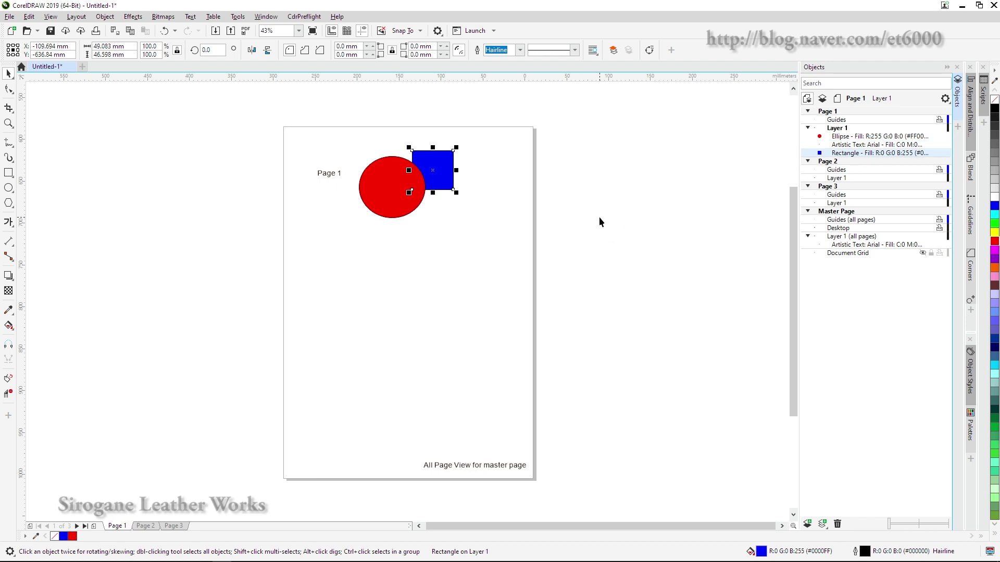
left_click_drag(325, 178, 443, 167)
left_click(469, 232)
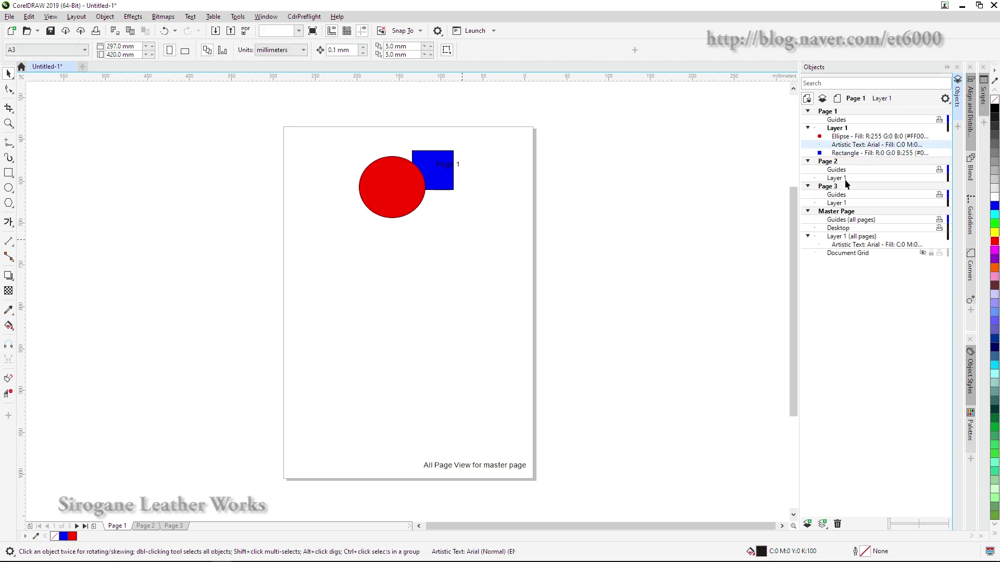
Send the red ellipse to the back of the layer, return it to the front and deselect it.
left_click(888, 136)
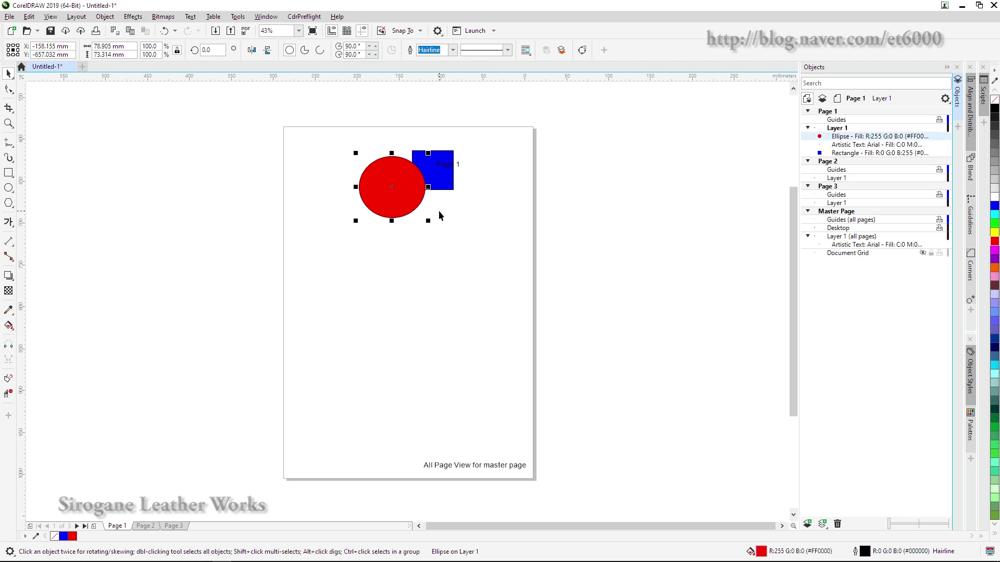
key("shift+Page_Down")
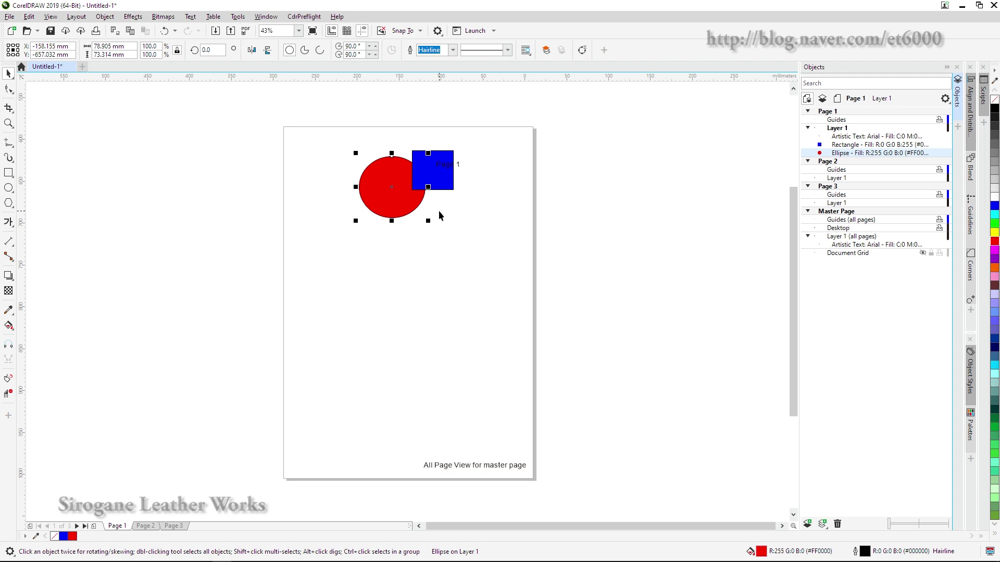
key("shift+Page_Up")
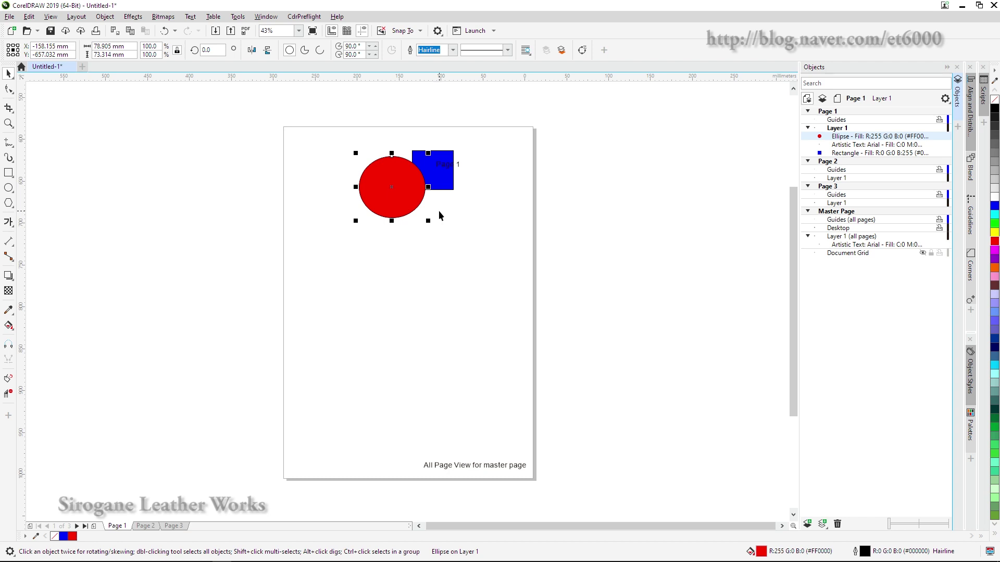
left_click(401, 274)
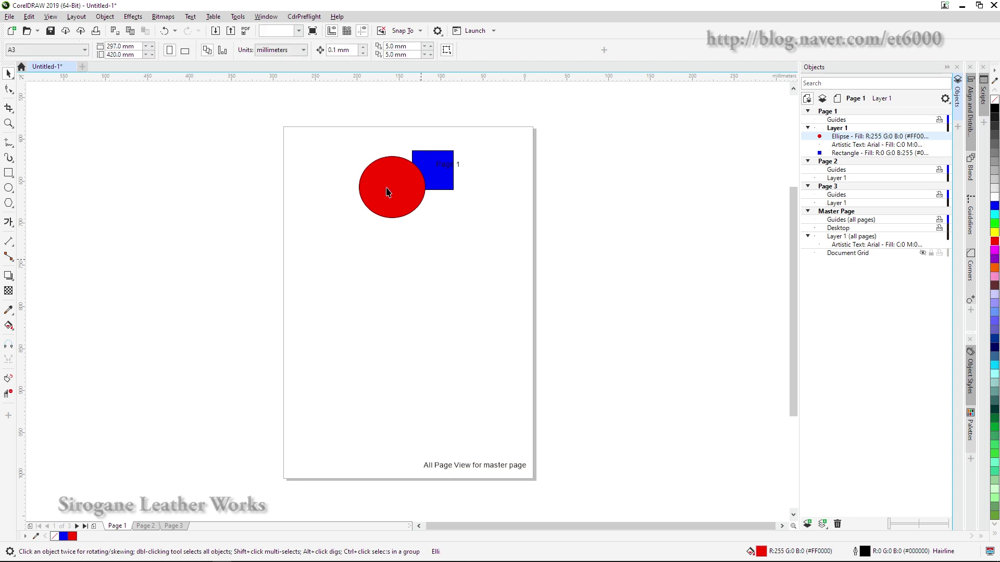
Send the red ellipse backward two levels, one level at a time, and deselect it.
left_click(386, 190)
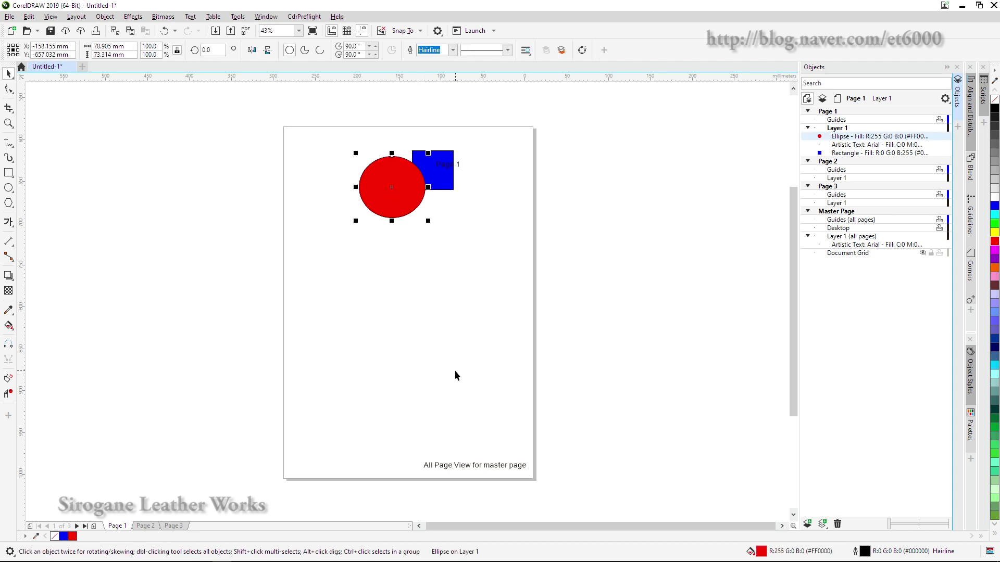
key("ctrl+Page_Down")
key("ctrl+Page_Down")
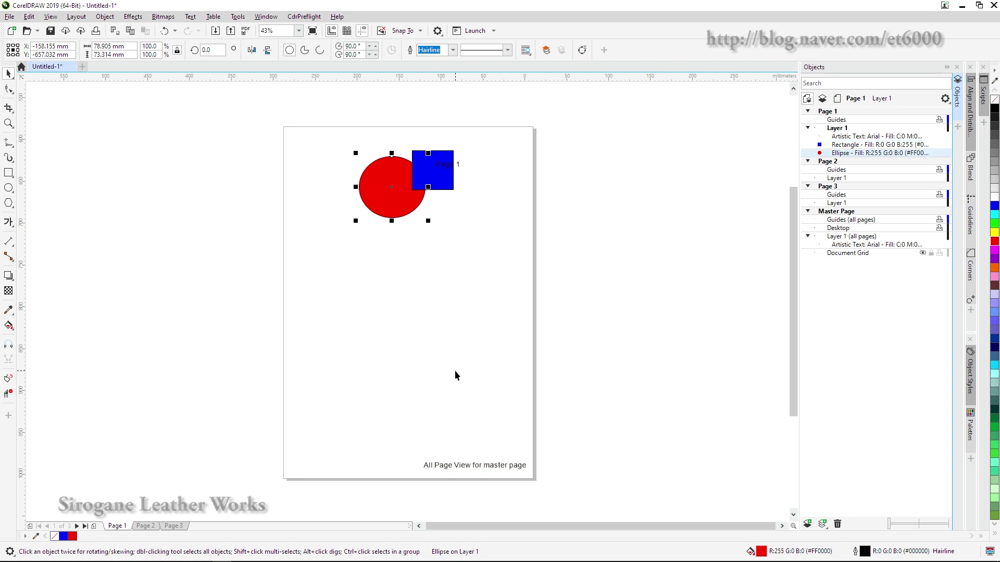
left_click(454, 370)
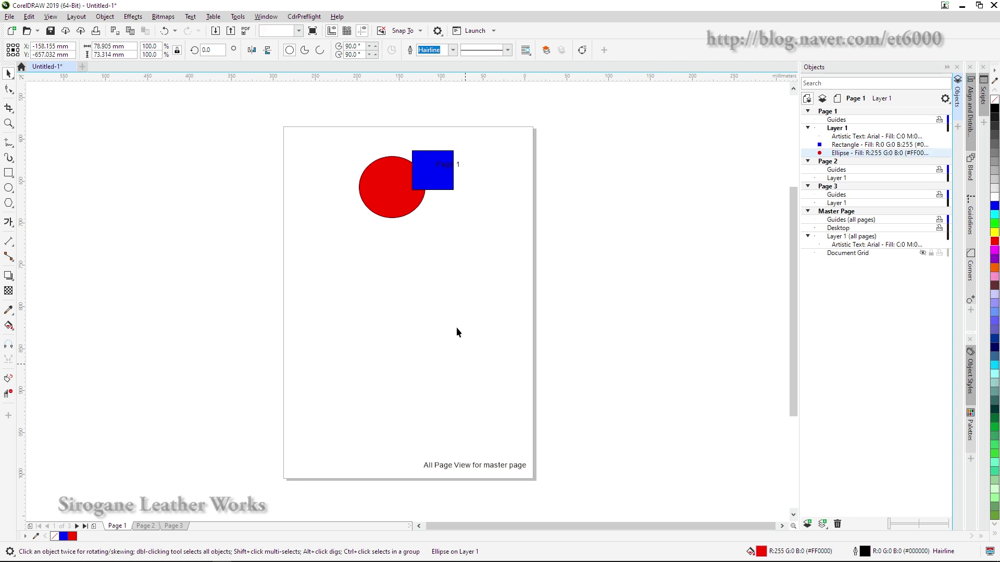
Bring the red ellipse to the front of the layer, return it to the back and deselect it.
left_click(402, 201)
key("shift+Page_Up")
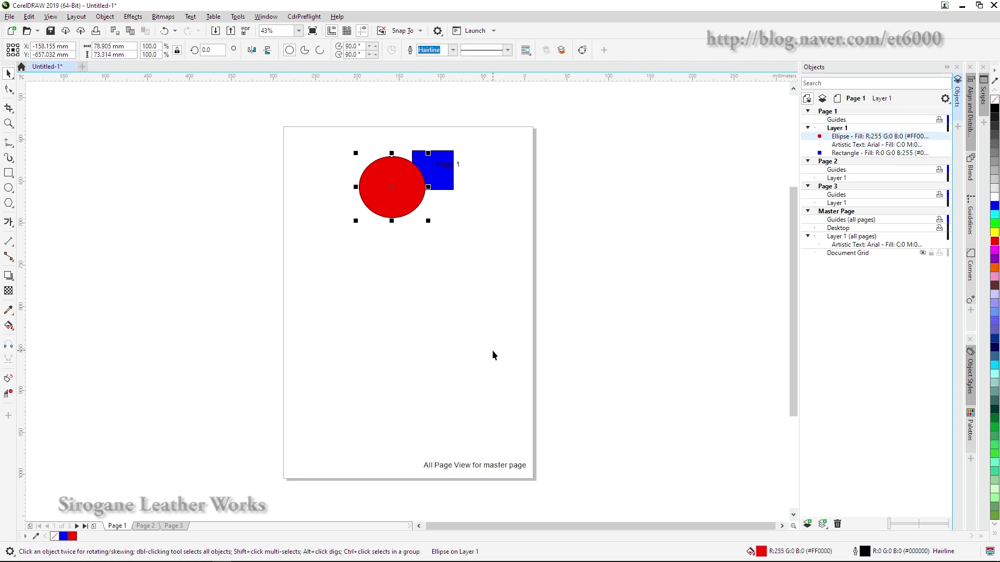
key("shift+Page_Down")
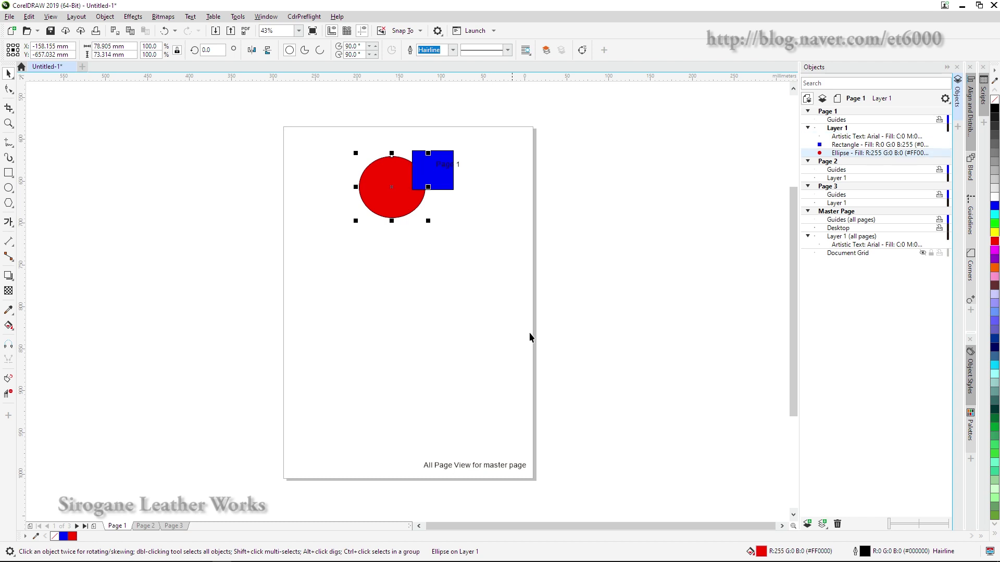
left_click(527, 265)
Spread out the red ellipse, blue rectangle and "Page 1" text so none overlap, leaving nothing selected.
left_click_drag(397, 197, 430, 262)
left_click_drag(438, 173, 372, 186)
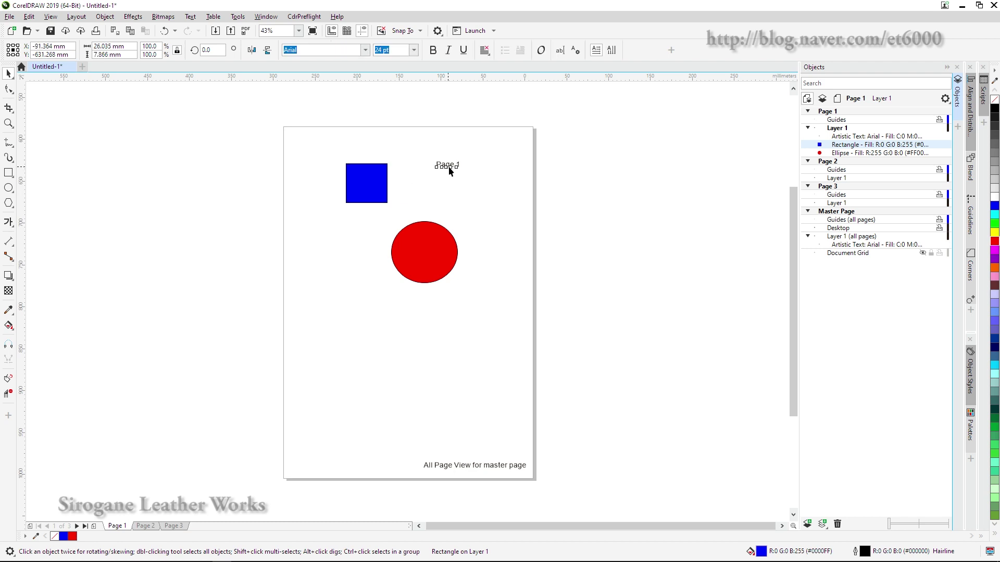
left_click_drag(446, 165, 424, 197)
left_click(476, 214)
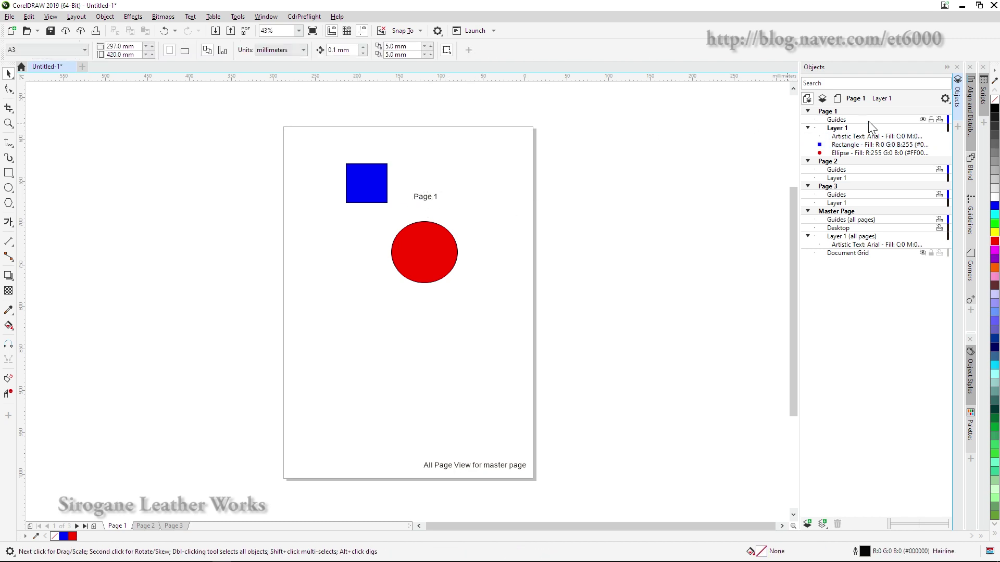
Add a new layer above Page 1's Layer 1 and draw a hexagon about 88 by 89 mm on it below the red ellipse.
left_click(844, 130)
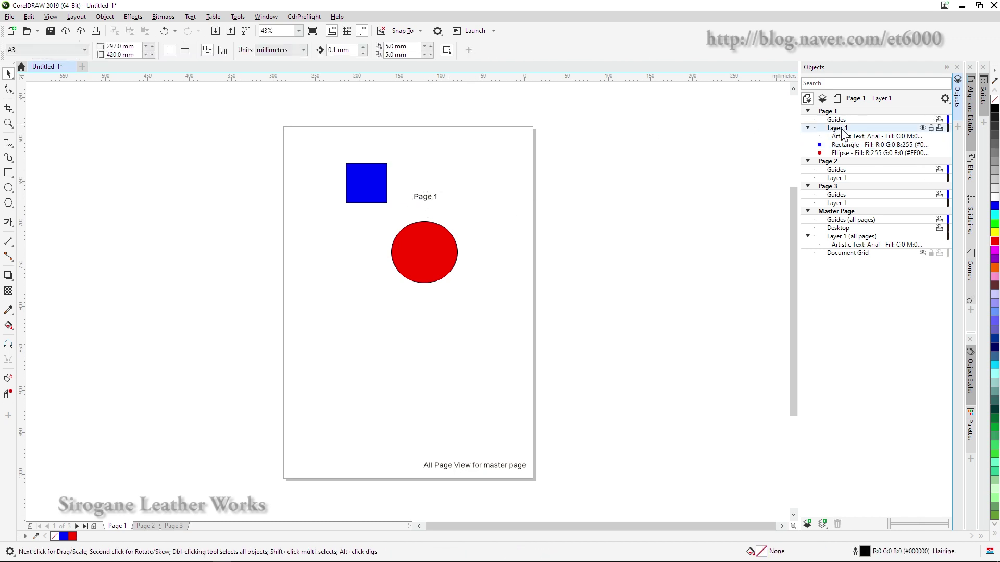
left_click(808, 525)
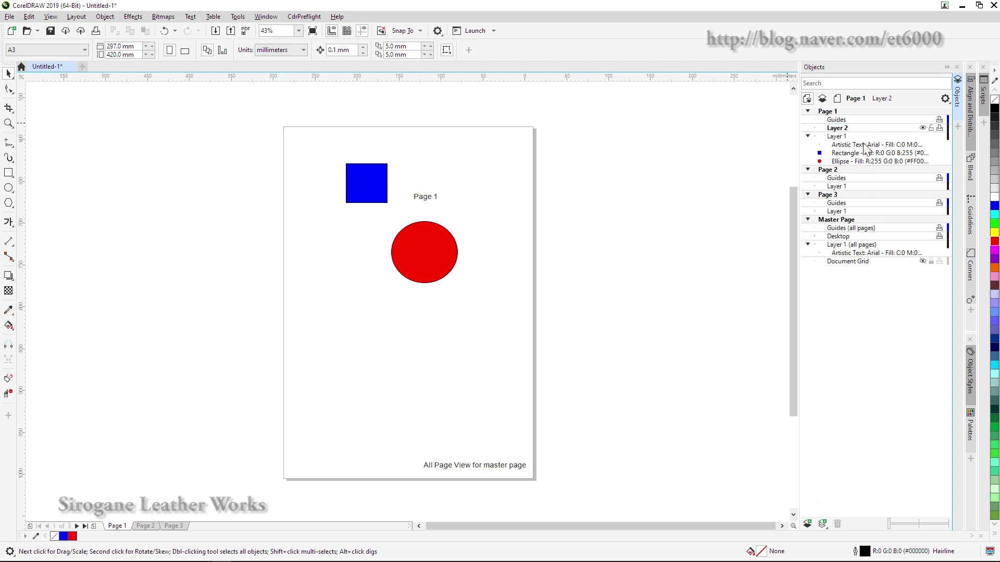
left_click(9, 173)
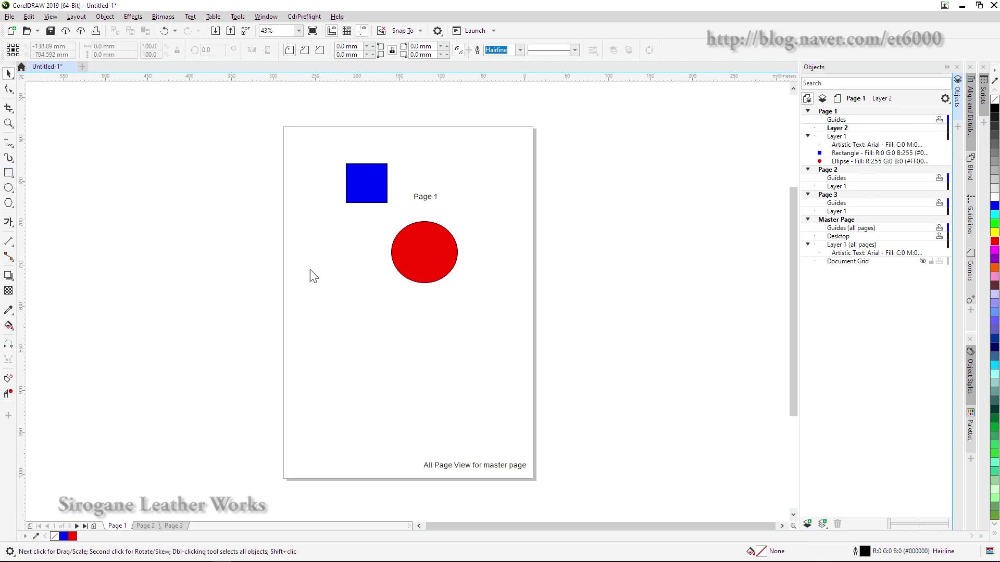
left_click(9, 204)
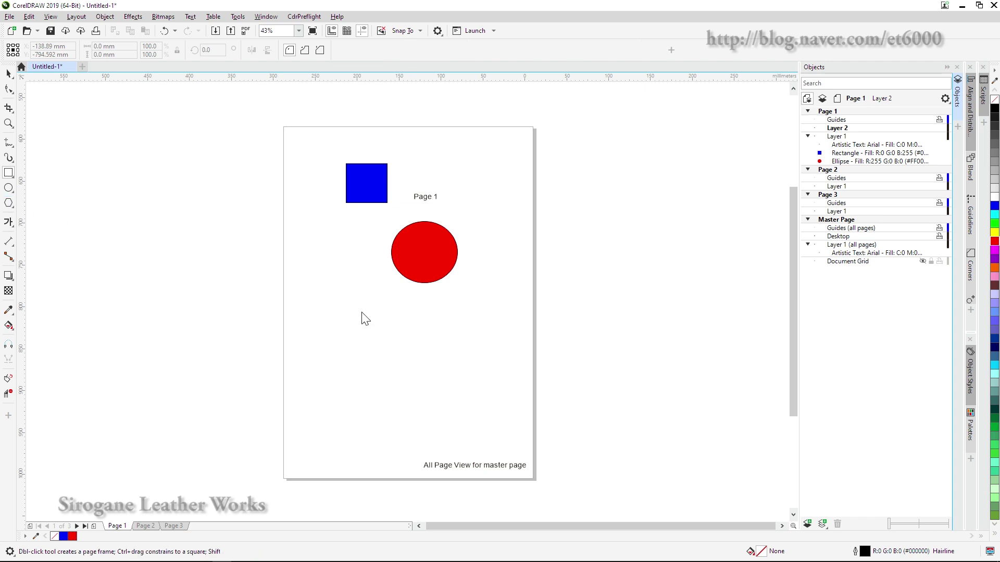
left_click_drag(375, 314, 453, 390)
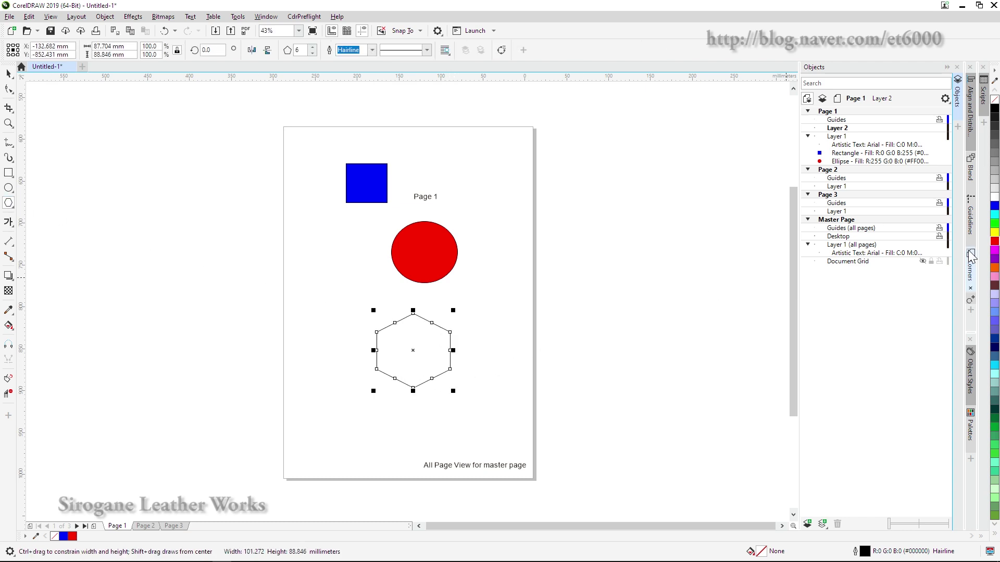
Fill the hexagon with green and shift it slightly down the page, leaving it deselected.
left_click(995, 224)
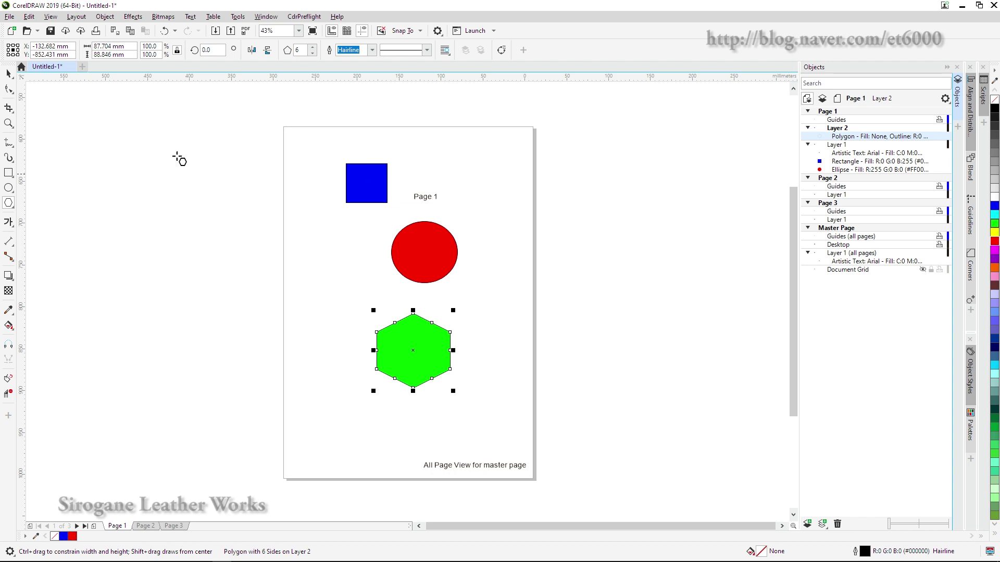
key("space")
left_click(304, 357)
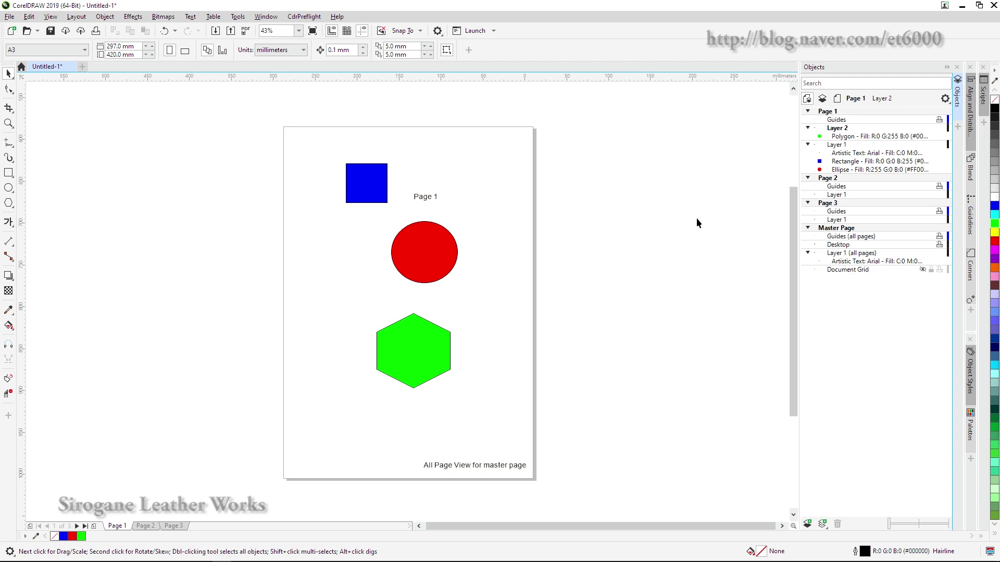
left_click(423, 380)
left_click_drag(424, 352, 431, 372)
left_click(480, 331)
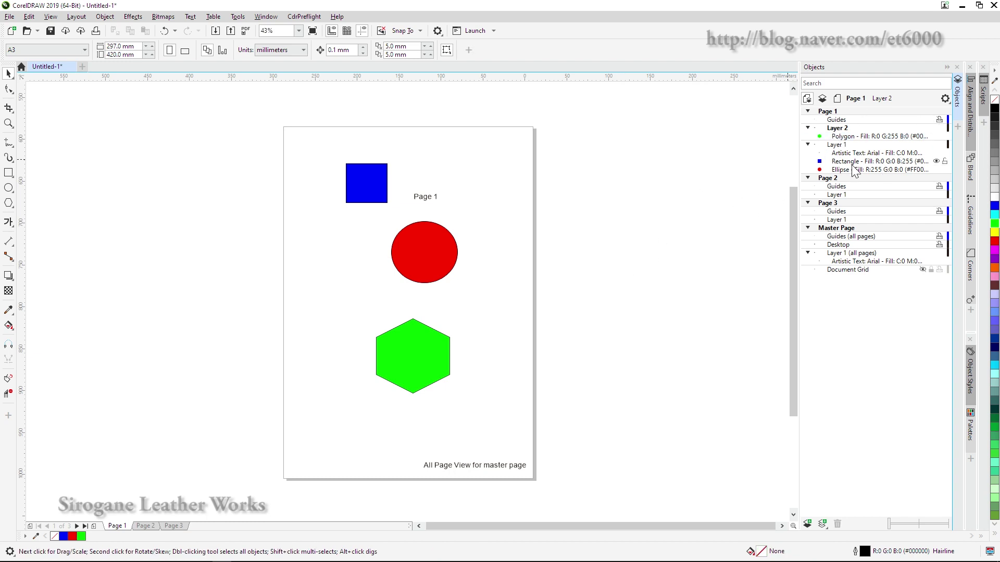
Draw a second hexagon about 61 by 72 mm on Layer 2, right of the green one, and fill it with magenta.
left_click(9, 203)
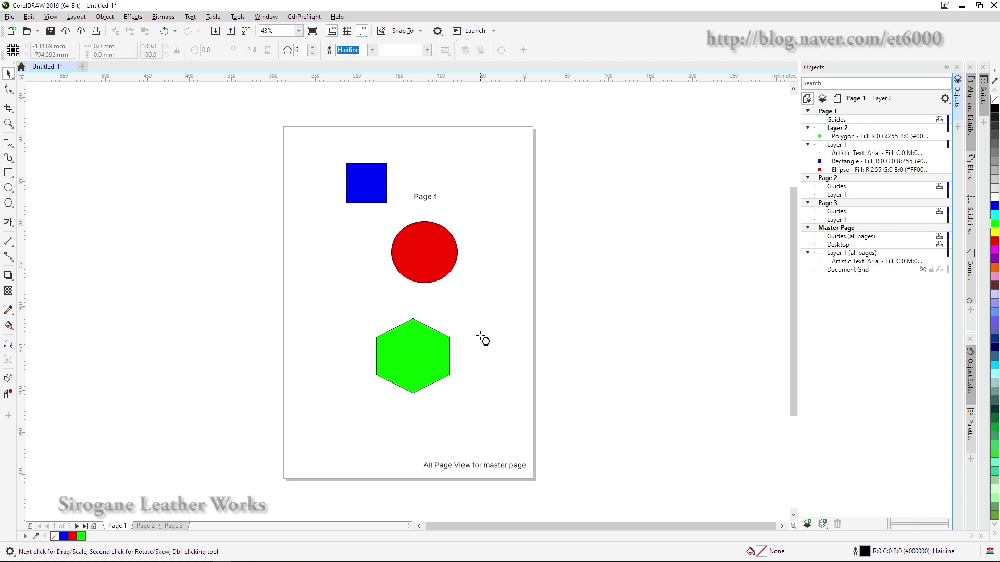
mouse_move(483, 334)
left_mouse_down()
mouse_move(520, 390)
mouse_move(535, 394)
left_mouse_up()
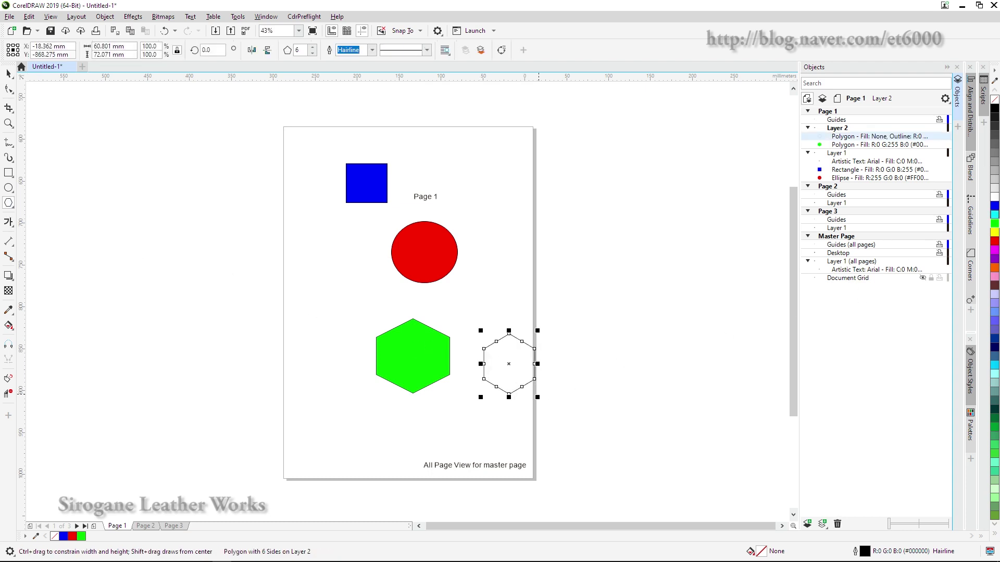
left_click(994, 250)
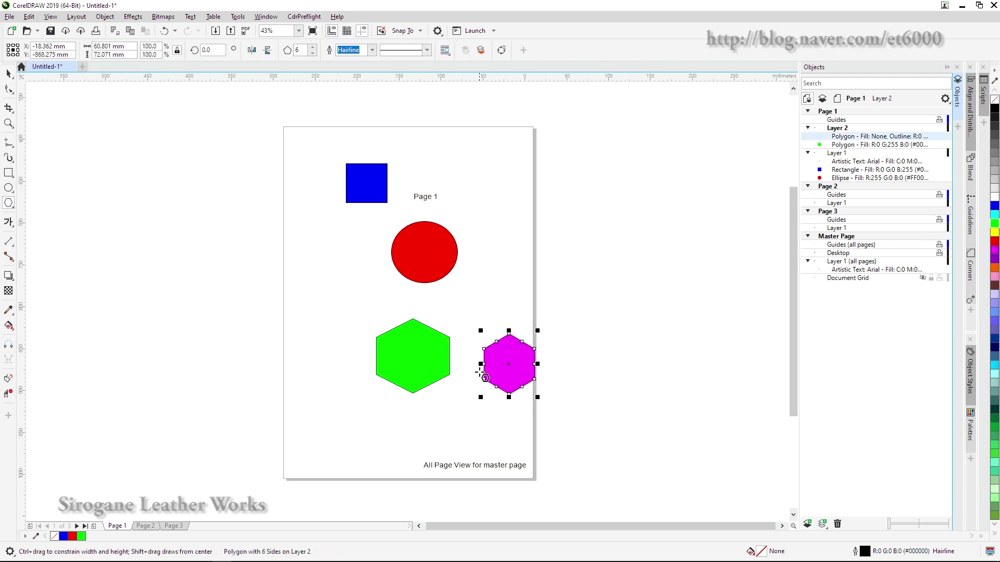
key("space")
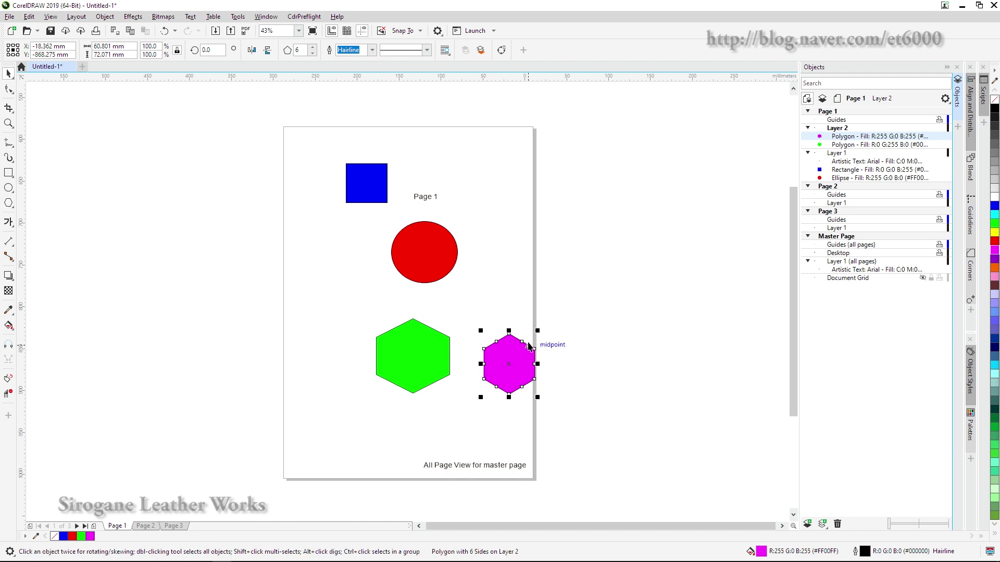
Move the magenta hexagon so it overlaps the green hexagon's right edge, leaving it deselected.
left_click_drag(511, 350, 438, 352)
left_click_drag(434, 338, 465, 354)
left_click(529, 319)
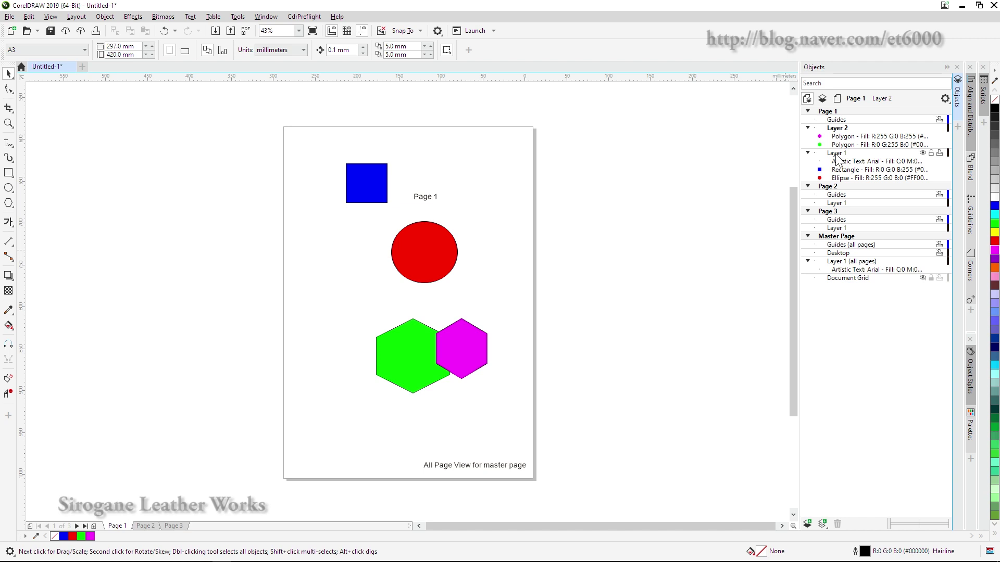
Place Layer 1 above Layer 2 on Page 1 and shift the blue rectangle slightly up and right, leaving it deselected.
left_click_drag(839, 152, 842, 129)
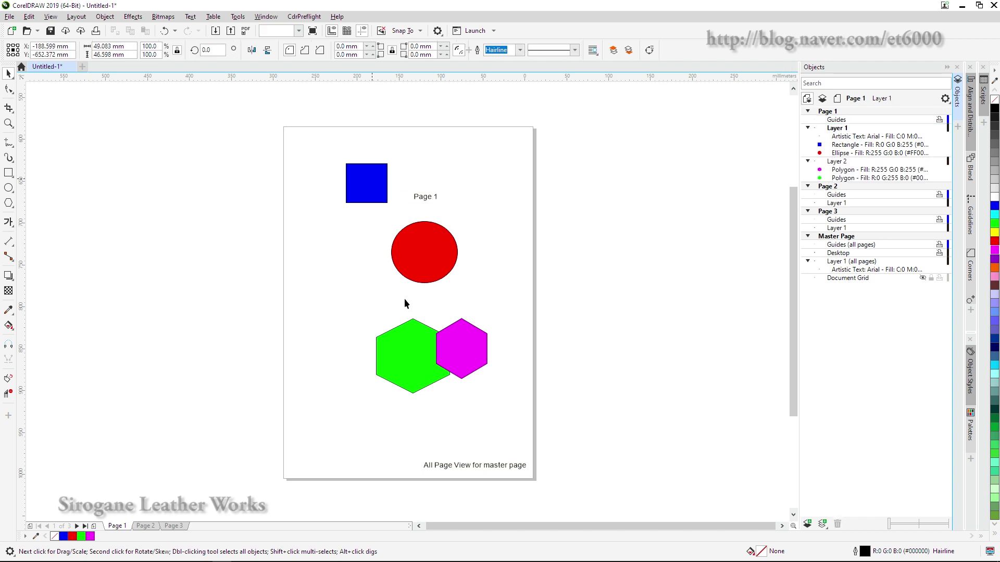
mouse_move(362, 185)
left_mouse_down()
mouse_move(396, 352)
mouse_move(369, 182)
left_mouse_up()
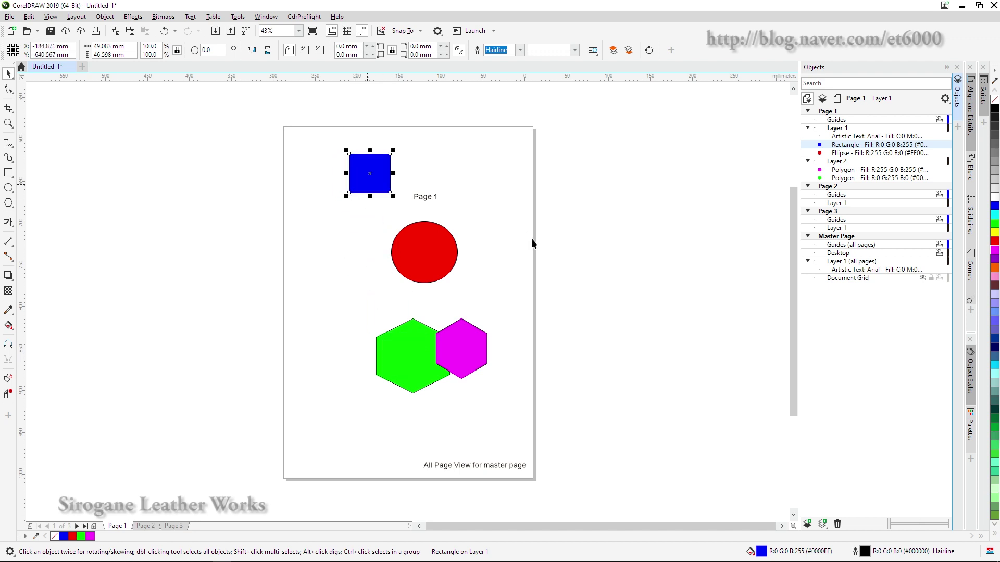
left_click(536, 239)
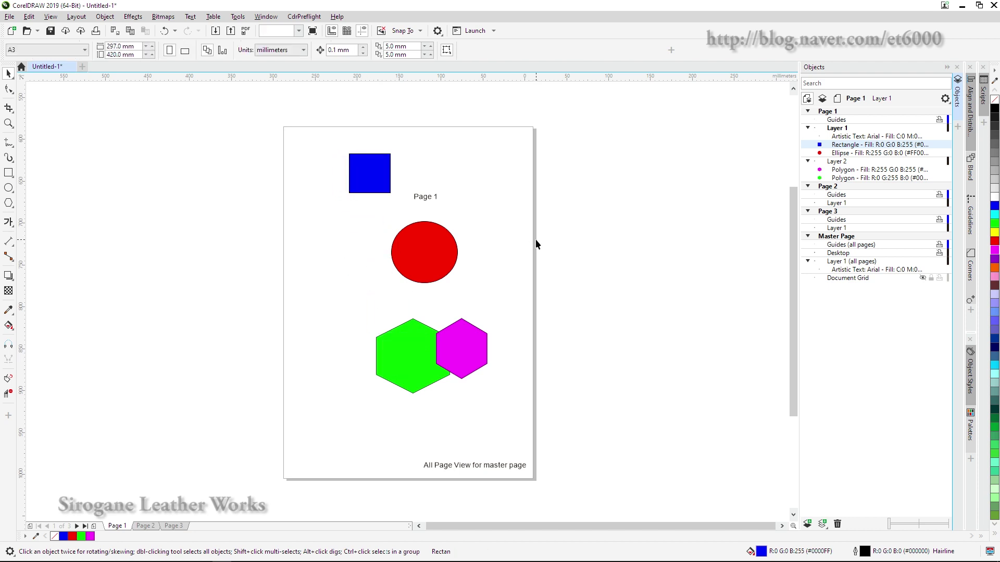
Rename Page 1's Layer 1 as 사각형.
right_click(844, 134)
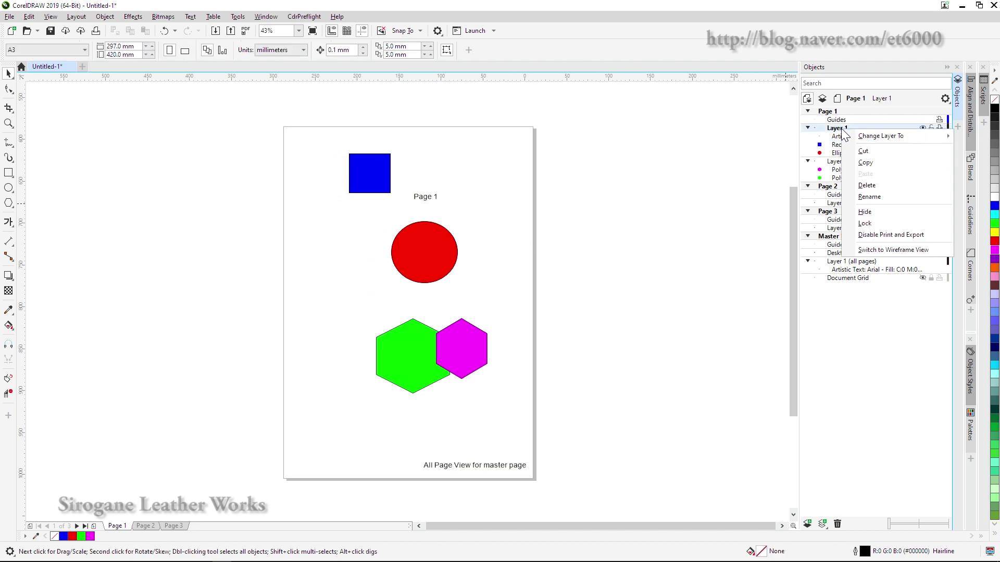
left_click(870, 197)
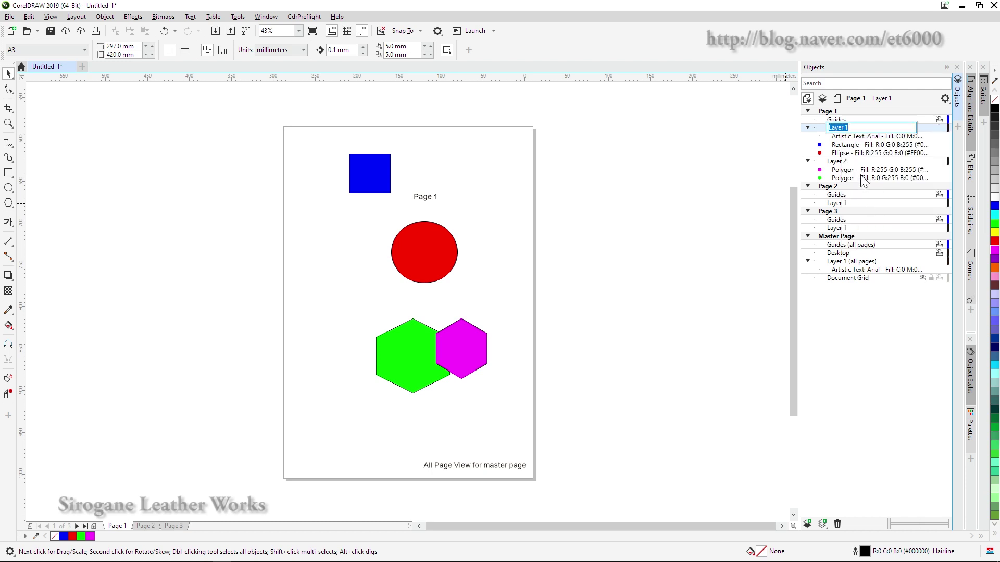
type("rtkr")
key("Return")
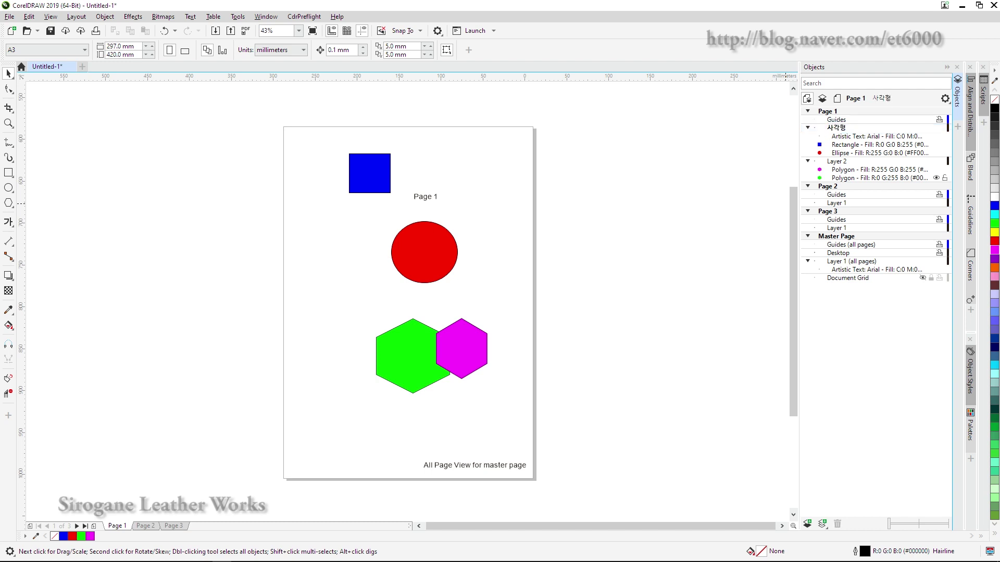
Rename Page 1's Layer 2 as 다각형 and place it above the 사각형 layer.
left_click_drag(875, 178, 843, 166)
right_click(844, 166)
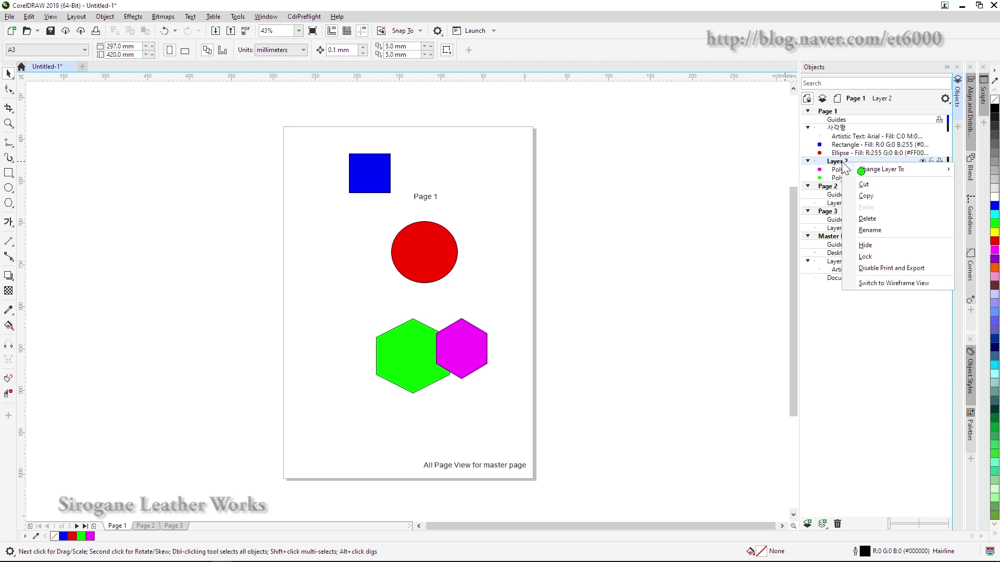
left_click(878, 229)
type("다각형")
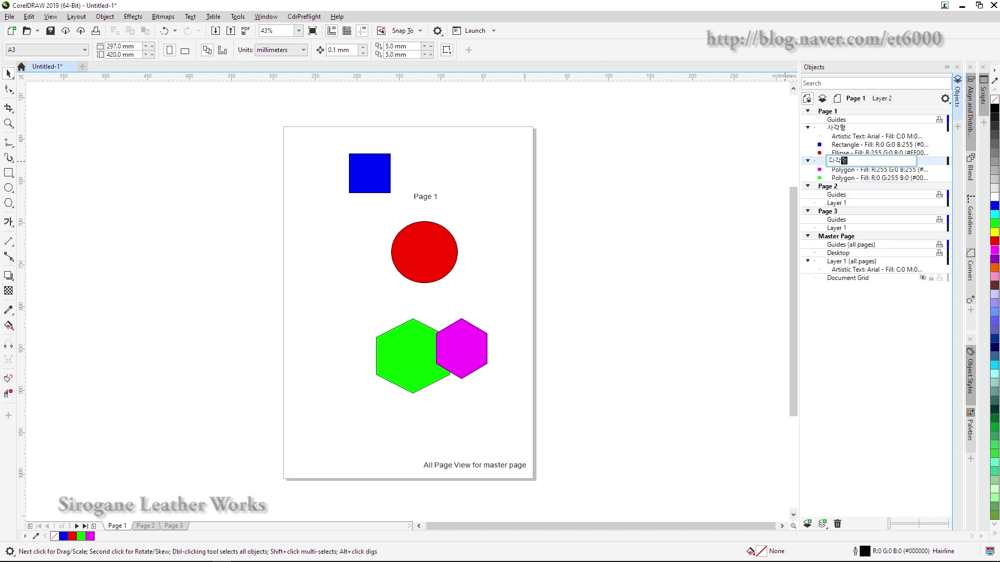
key("Return")
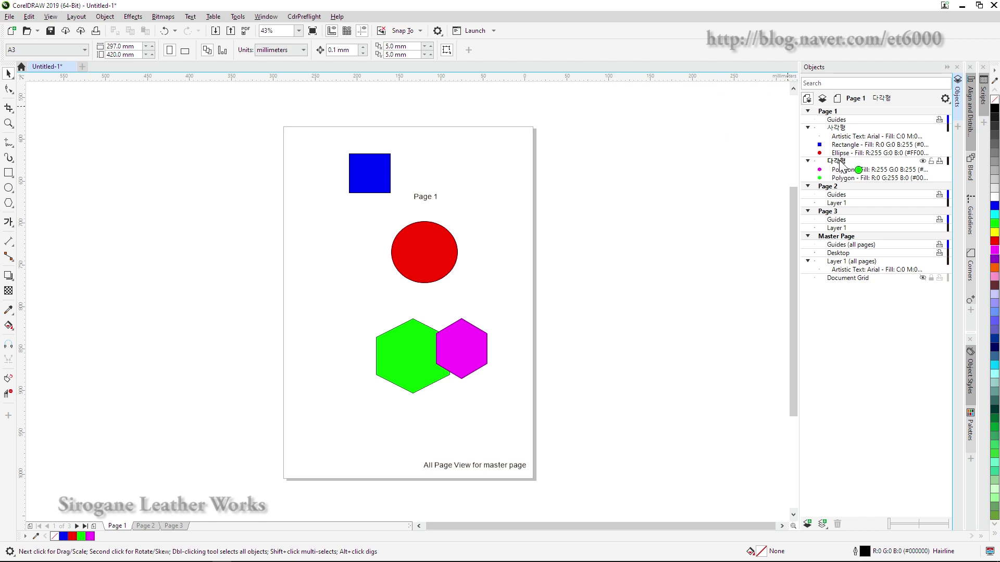
left_click_drag(840, 162, 840, 125)
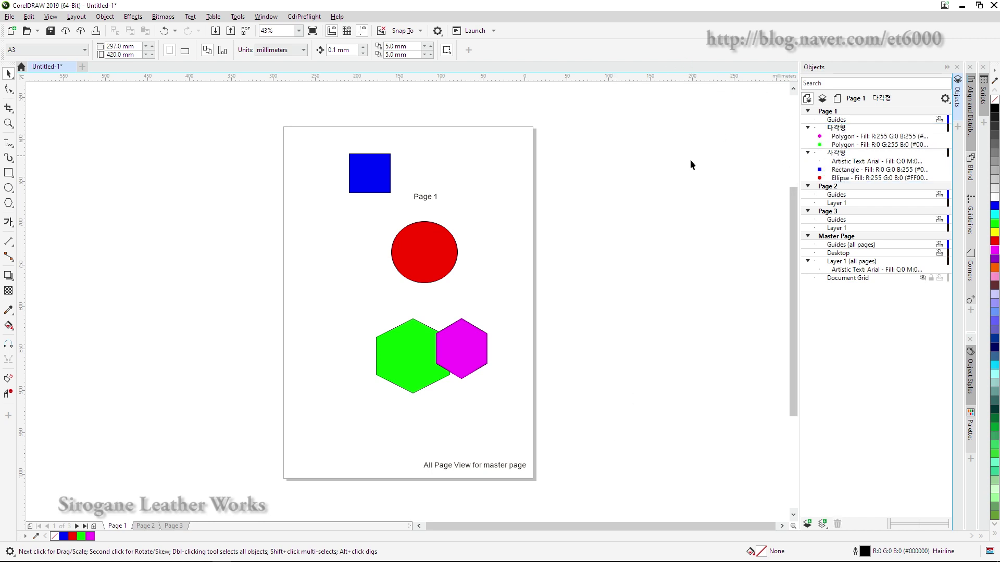
Move the magenta hexagon over the red circle's lower edge and the green hexagon over its left edge, leaving nothing selected.
left_click_drag(483, 357, 519, 247)
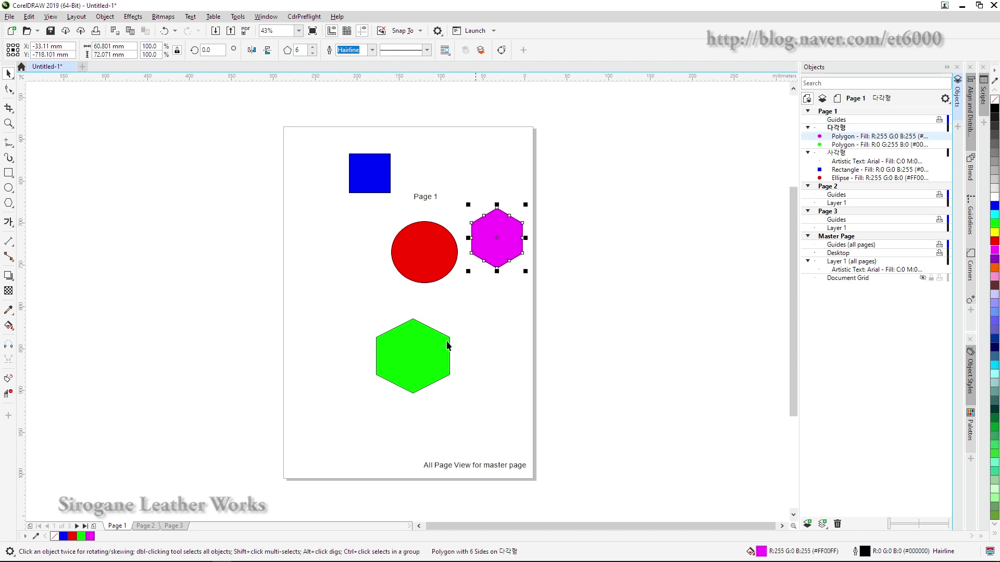
left_click_drag(422, 365, 338, 278)
left_click_drag(506, 260, 416, 332)
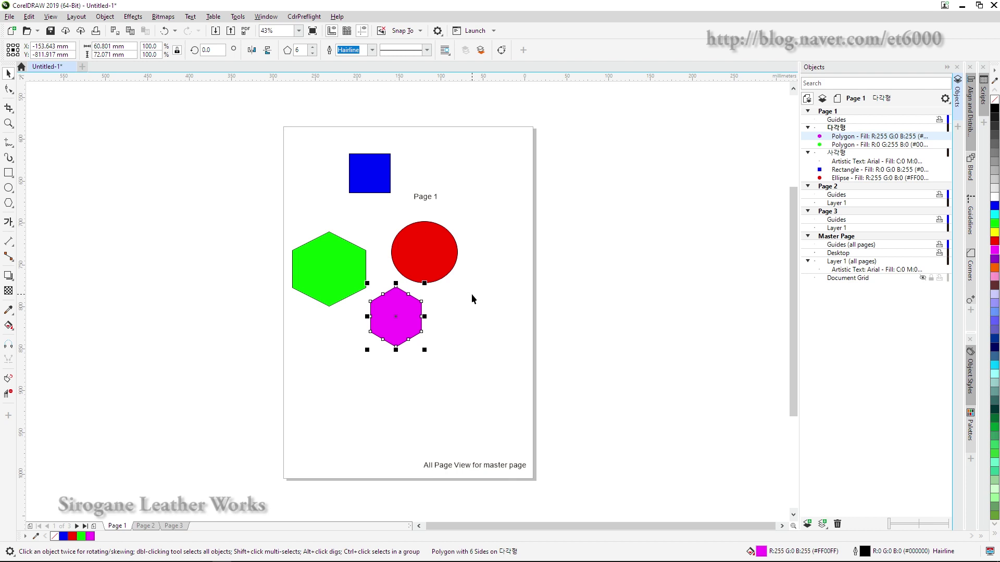
left_click_drag(389, 321, 415, 304)
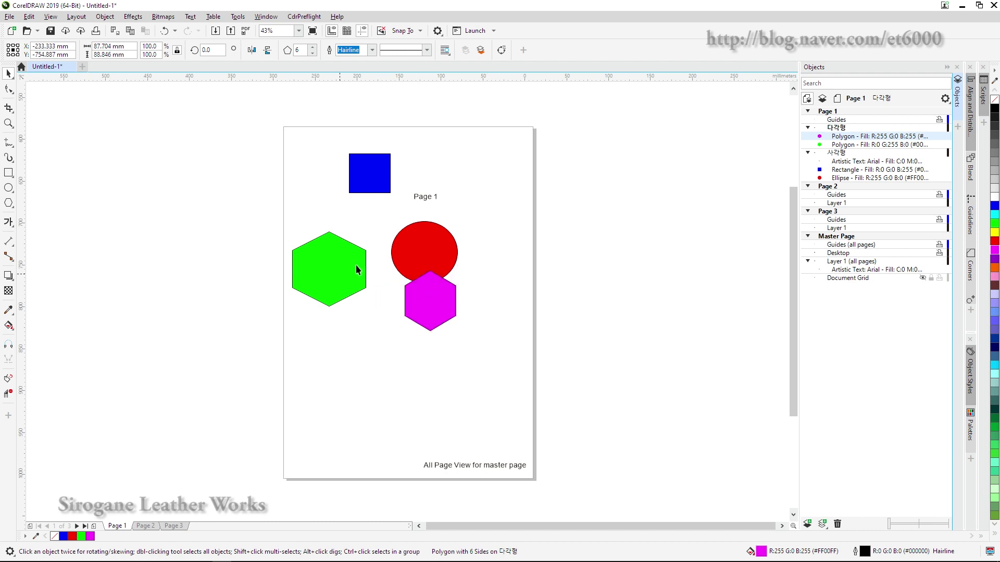
left_click_drag(357, 270, 434, 249)
left_click(387, 170)
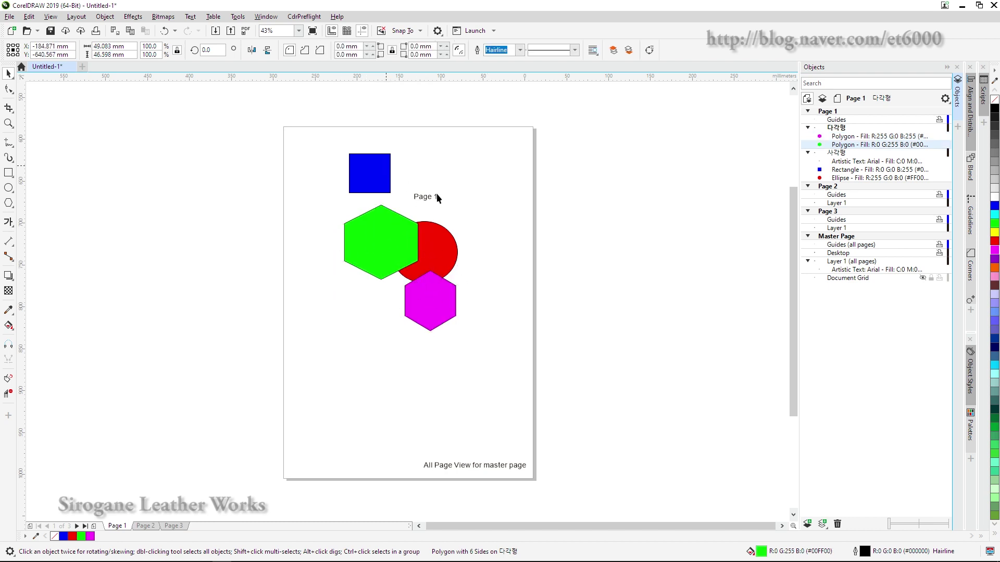
left_click(490, 223)
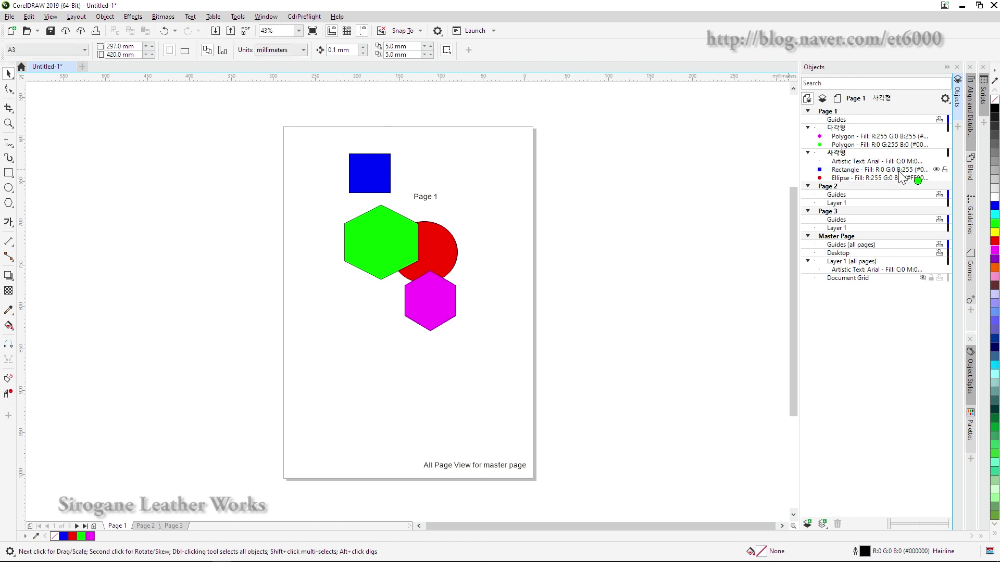
Hide the blue rectangle on the 사각형 layer and show it again, leaving nothing selected.
left_click(936, 170)
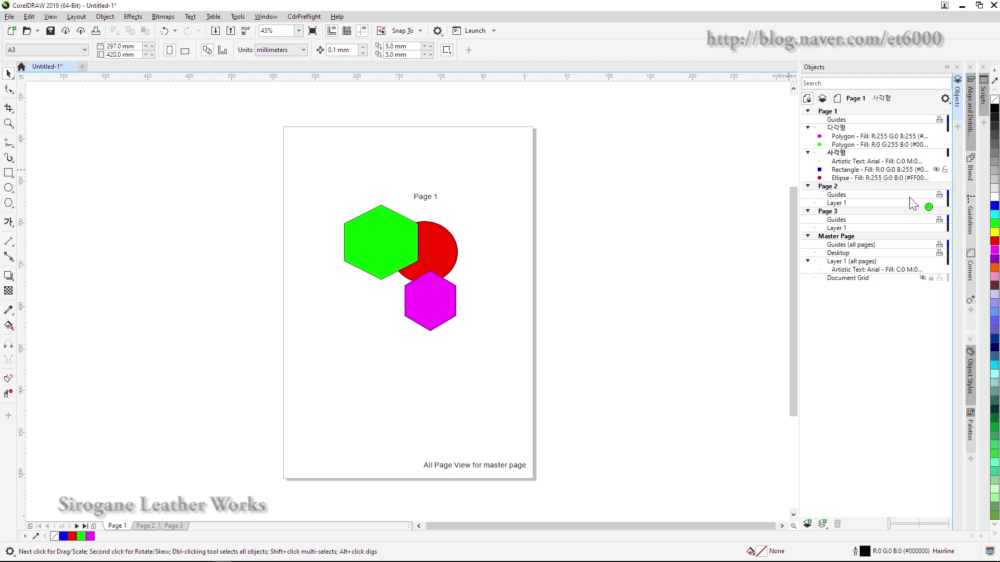
left_click(936, 170)
left_click(489, 265)
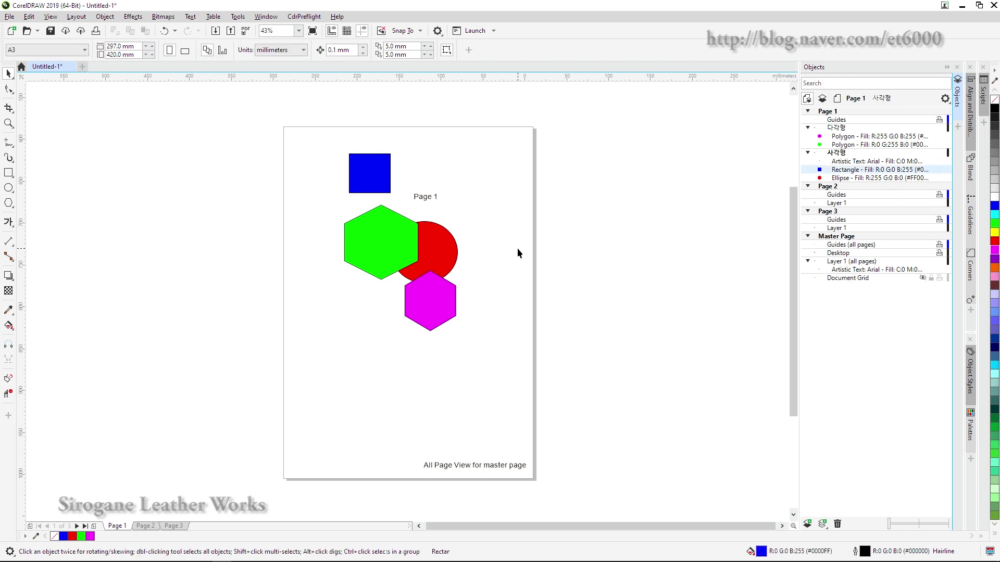
Toggle the visibility of the whole 다각형 layer off and on again.
left_click(386, 240)
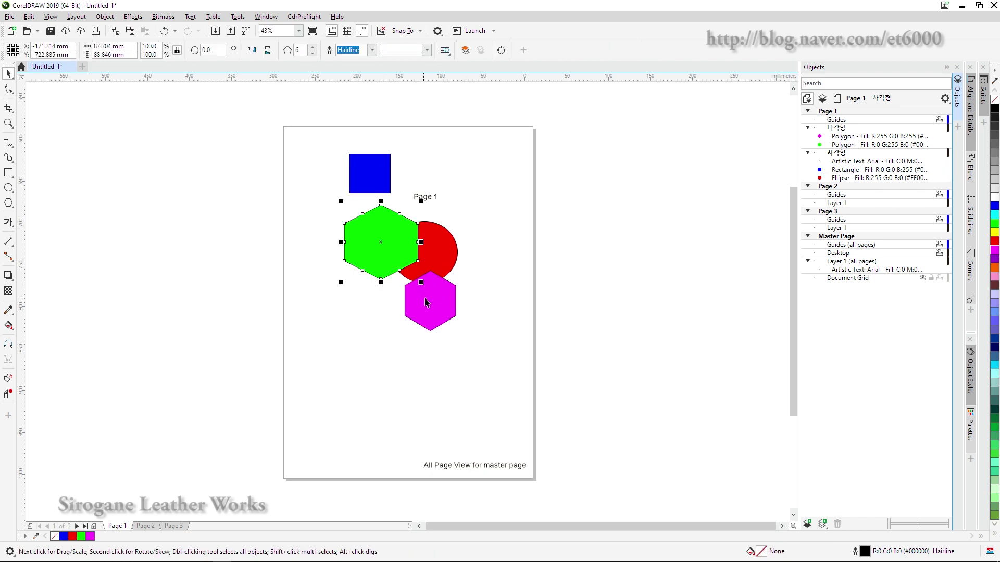
left_click(469, 291)
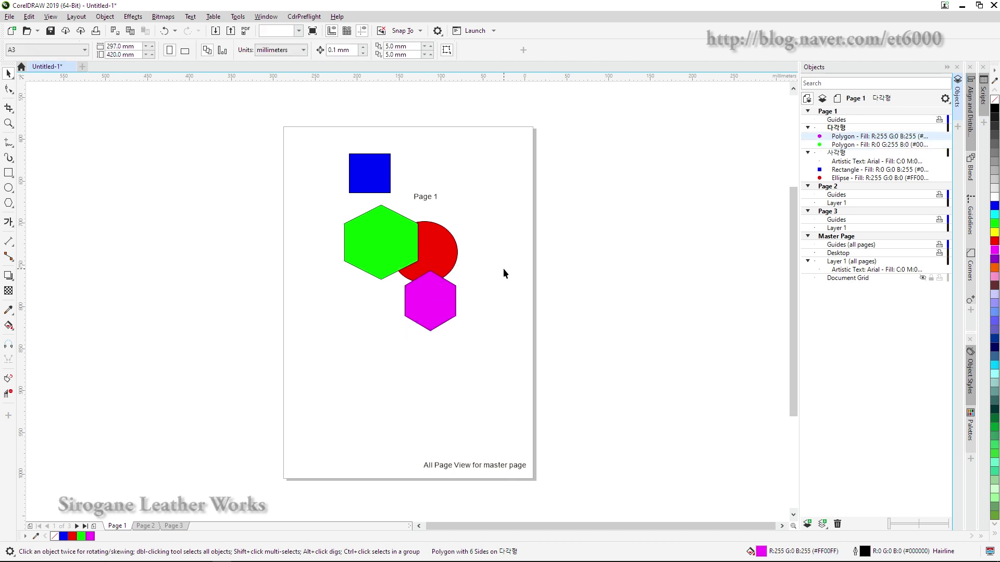
left_click(923, 127)
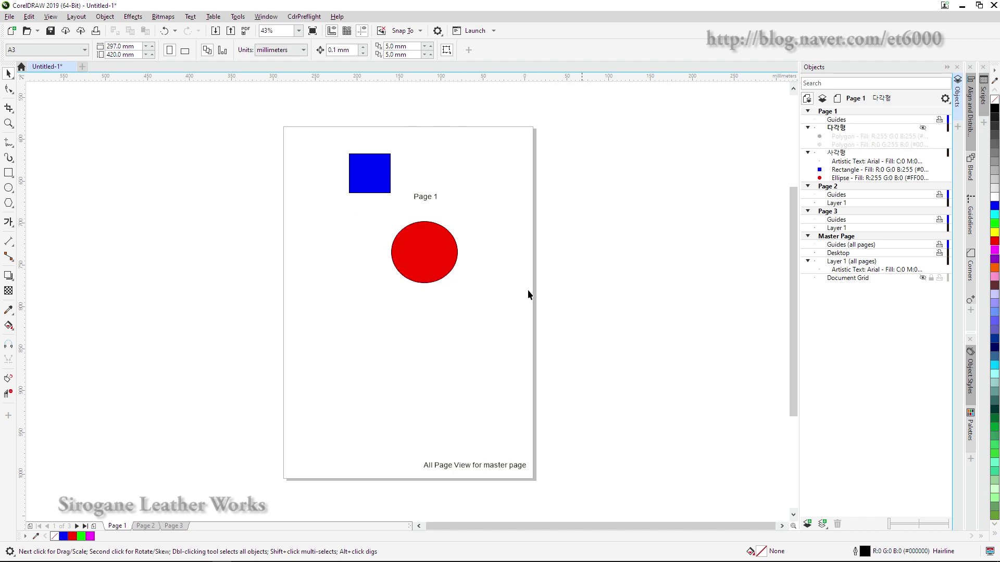
left_click(922, 128)
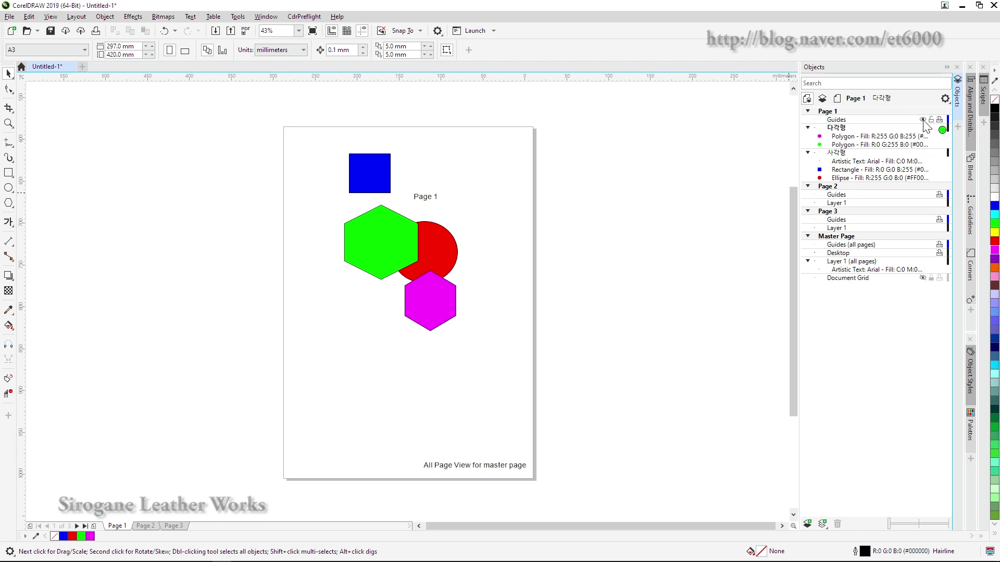
mouse_move(923, 138)
left_mouse_down()
mouse_move(941, 134)
mouse_move(892, 168)
mouse_move(924, 133)
mouse_move(937, 136)
left_mouse_up()
left_click(923, 129)
left_click(924, 128)
Lock the 다각형 layer, then move the red circle down behind the magenta hexagon and widen it to about 114 mm.
left_click(932, 129)
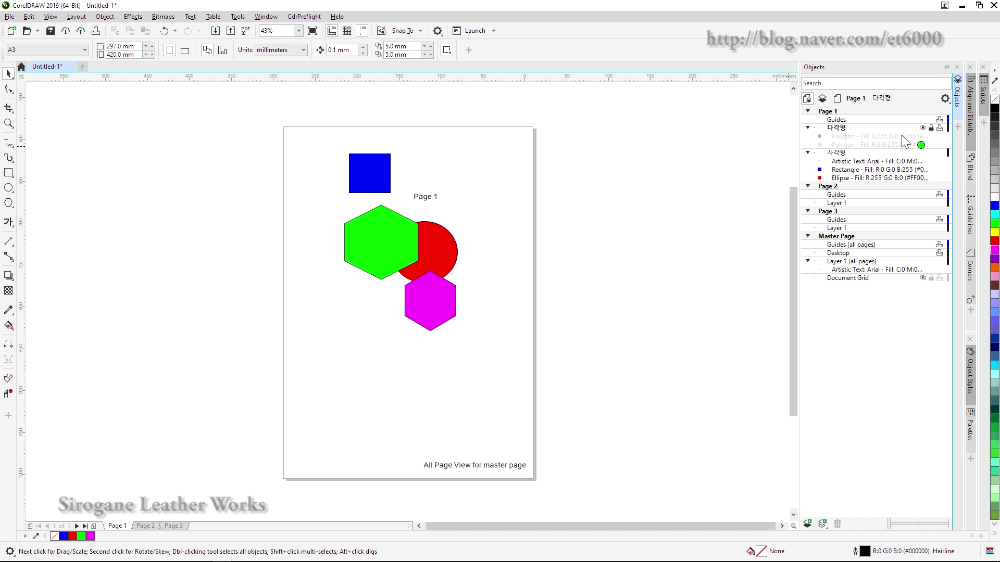
left_click_drag(392, 271, 379, 321)
left_click(426, 314)
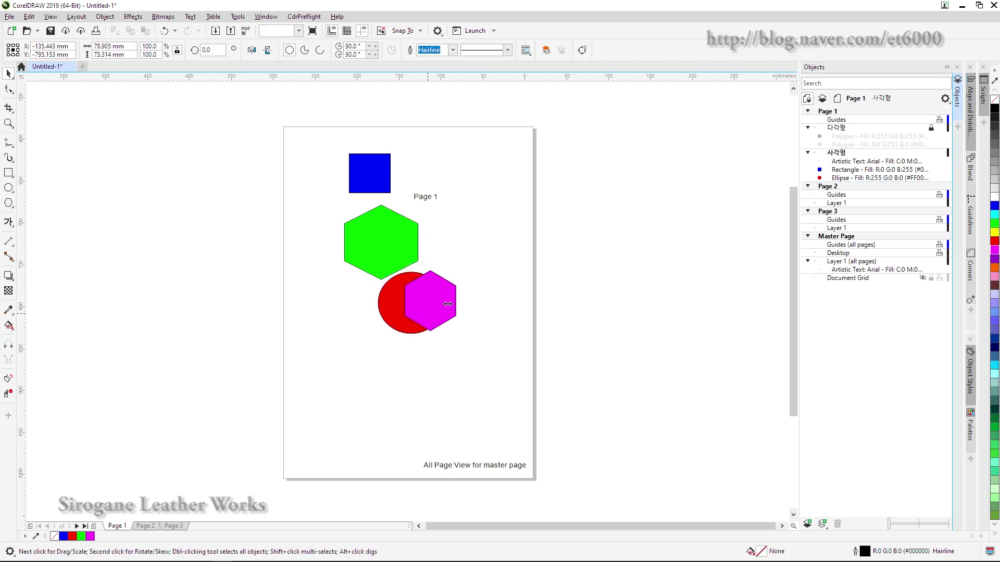
left_click_drag(447, 303, 476, 303)
left_click(381, 224)
left_click(396, 308)
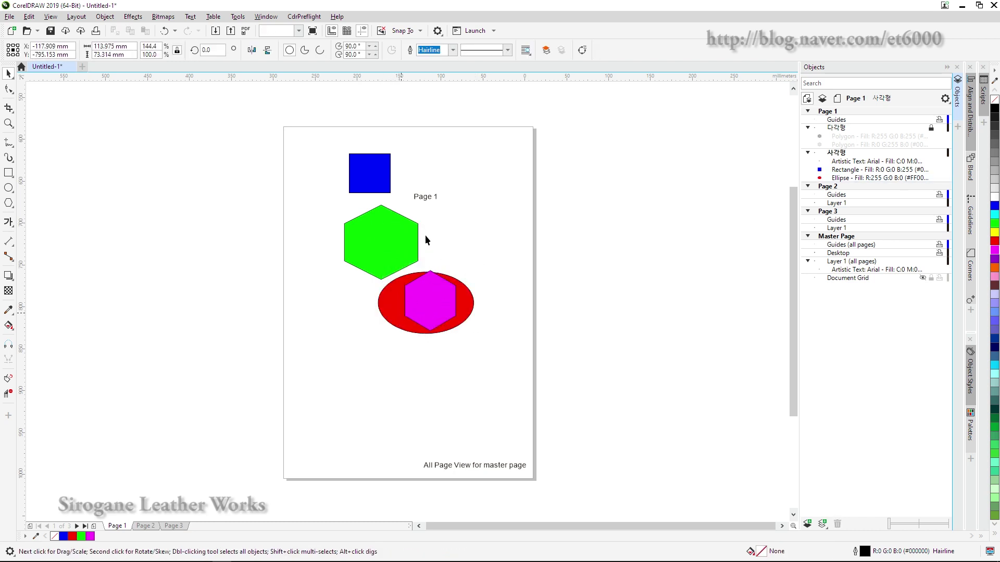
Move the red ellipse over the Page 1 text and the blue rectangle just below the ellipse, leaving nothing selected.
left_click_drag(471, 303, 497, 199)
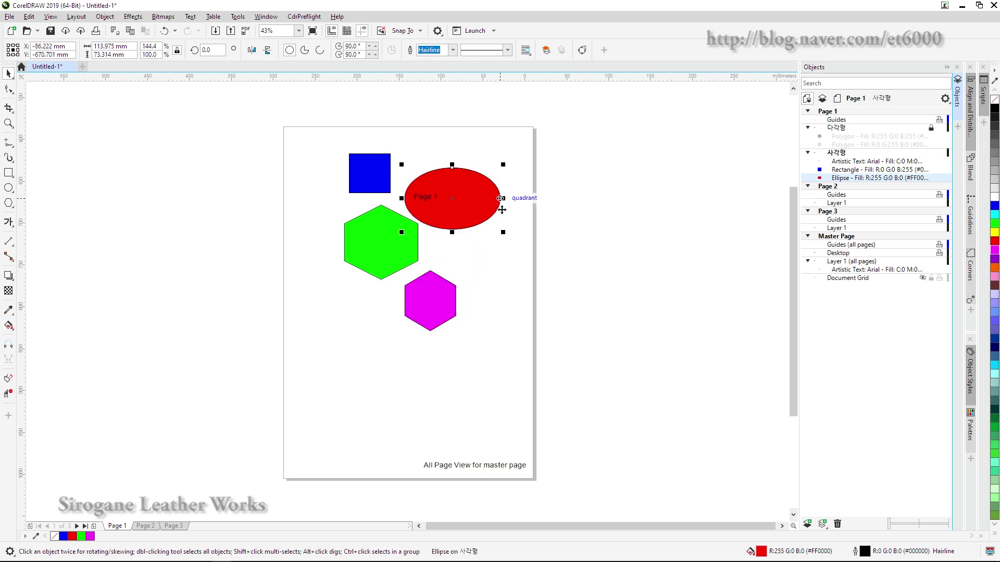
left_click(686, 248)
left_click(381, 182)
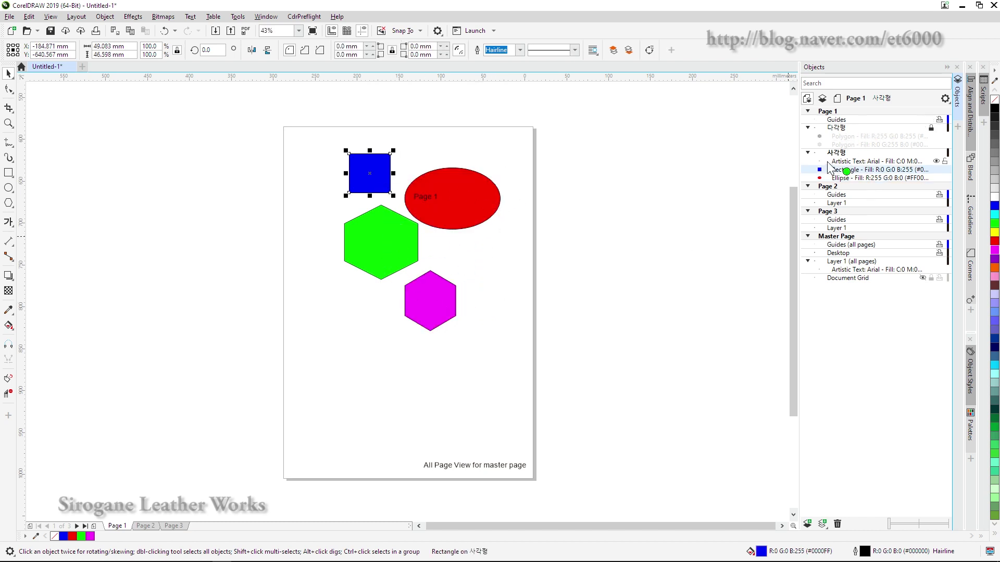
left_click_drag(381, 183, 482, 268)
key("Escape")
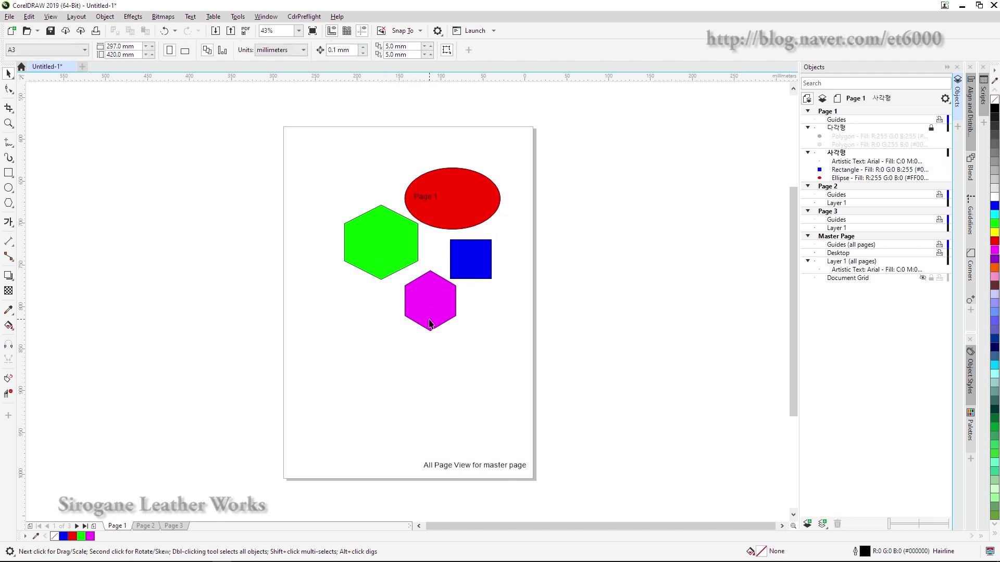
left_click_drag(349, 263, 425, 330)
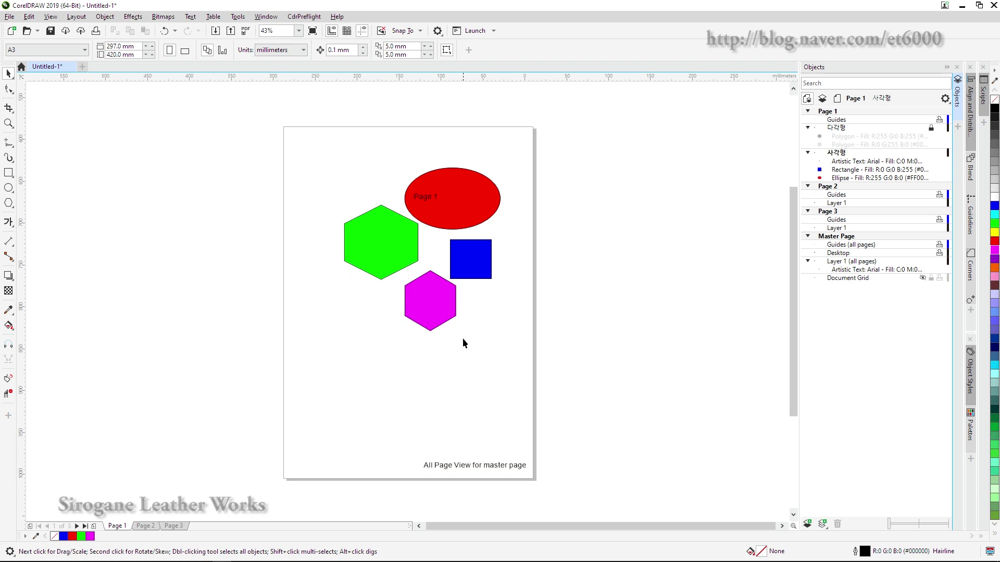
Unlock the 다각형 layer and move the green hexagon against the ellipse's left edge with the magenta hexagon directly beneath it.
left_click(931, 128)
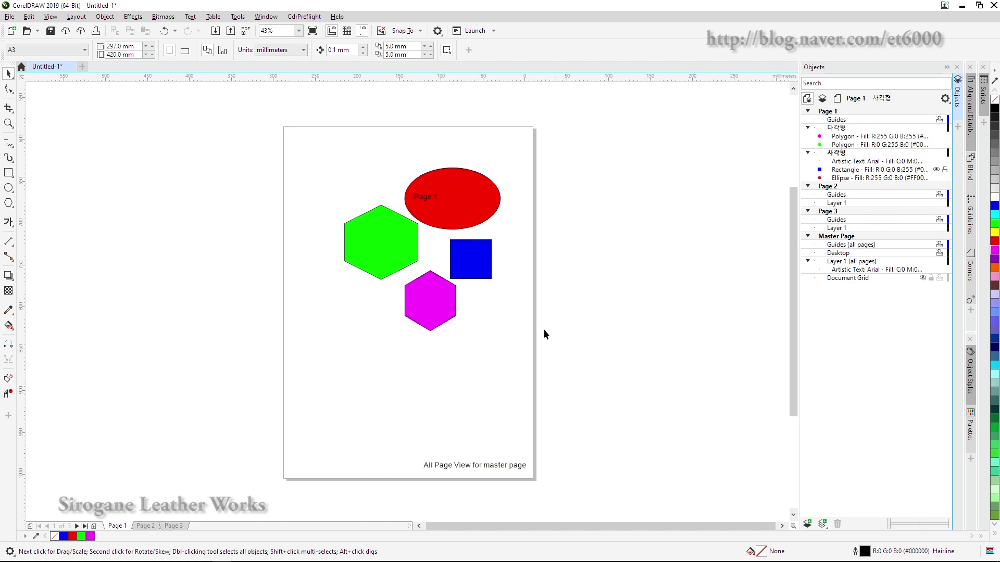
left_click(422, 303)
left_click_drag(407, 327, 377, 344)
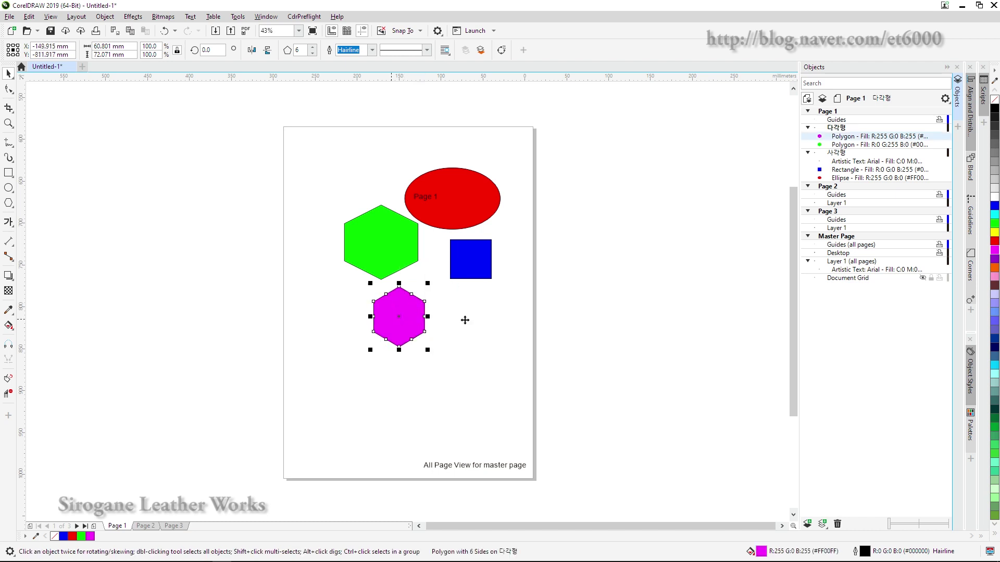
left_click(465, 321)
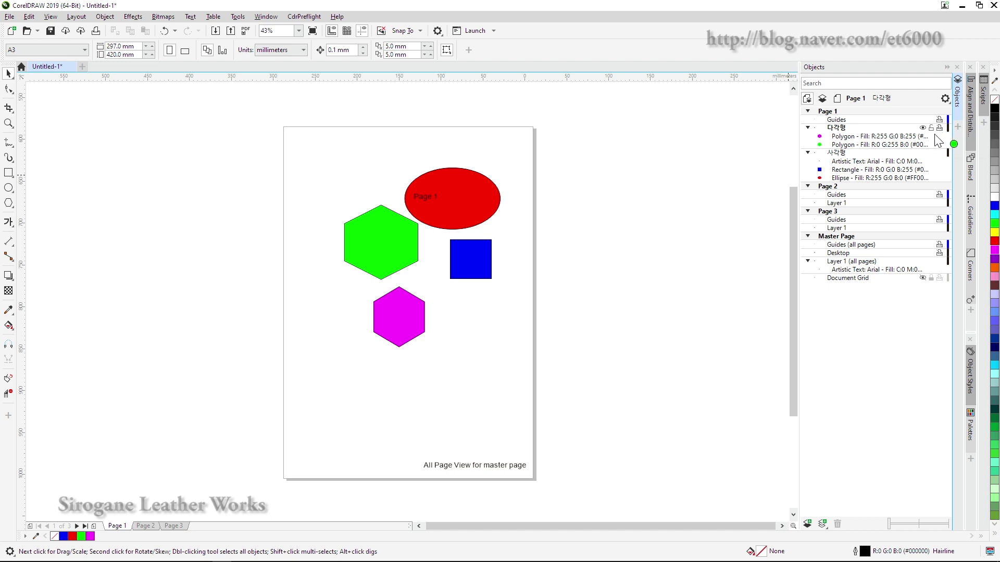
left_click_drag(388, 272, 379, 243)
left_click_drag(400, 321, 367, 281)
left_click(460, 325)
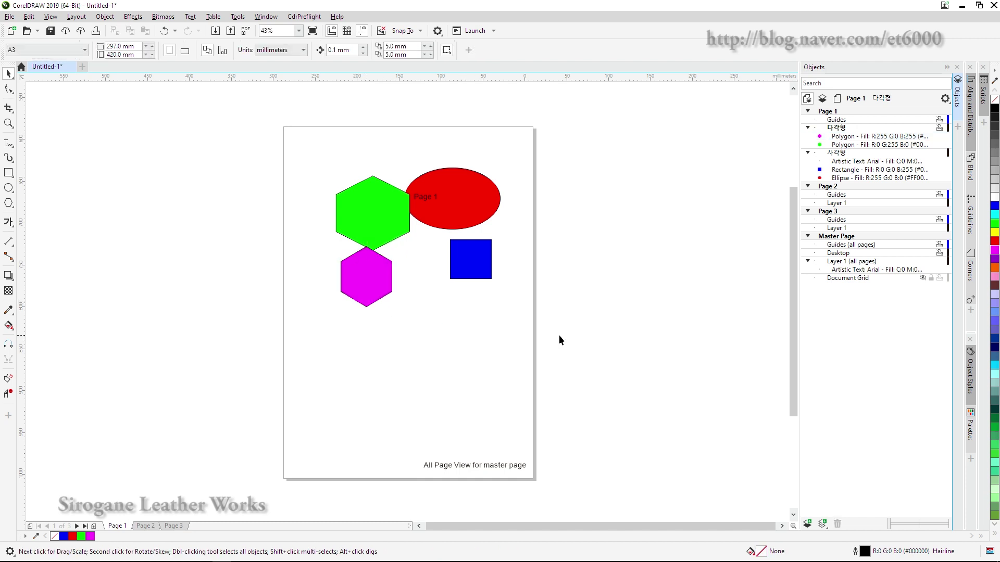
Disable printing and export for the 다각형 layer and check the page in full-screen preview.
key("F9")
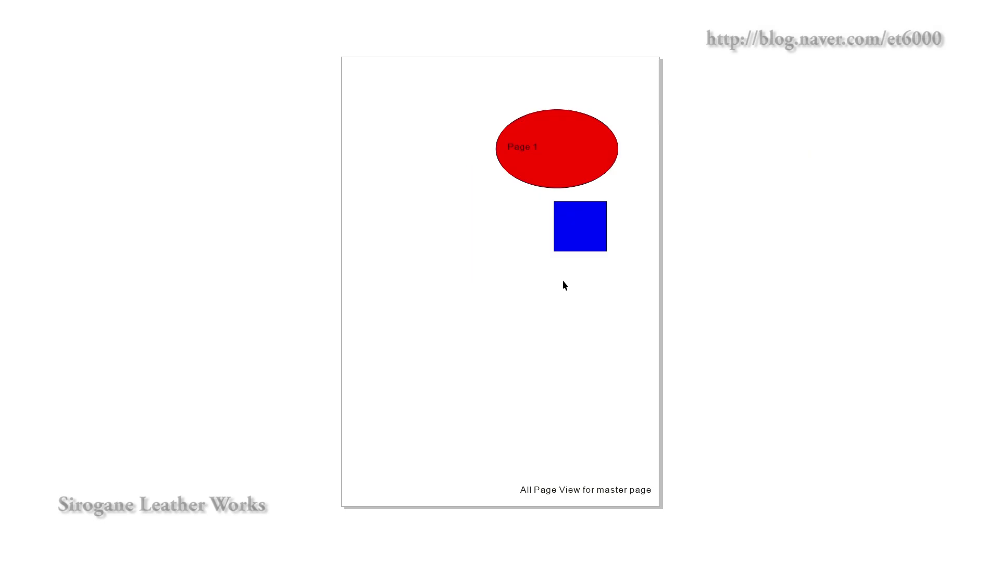
left_click(602, 282)
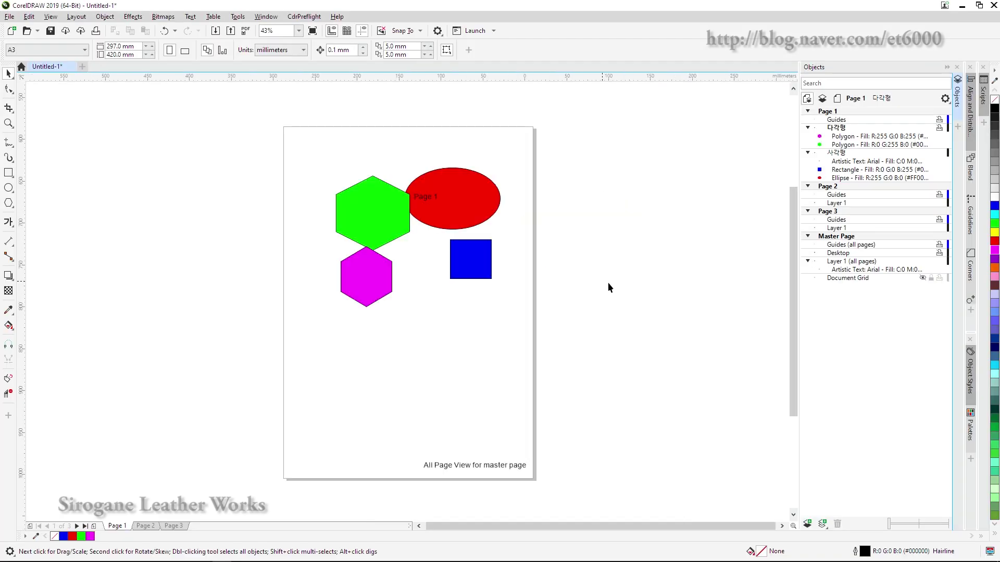
left_click(940, 129)
key("F9")
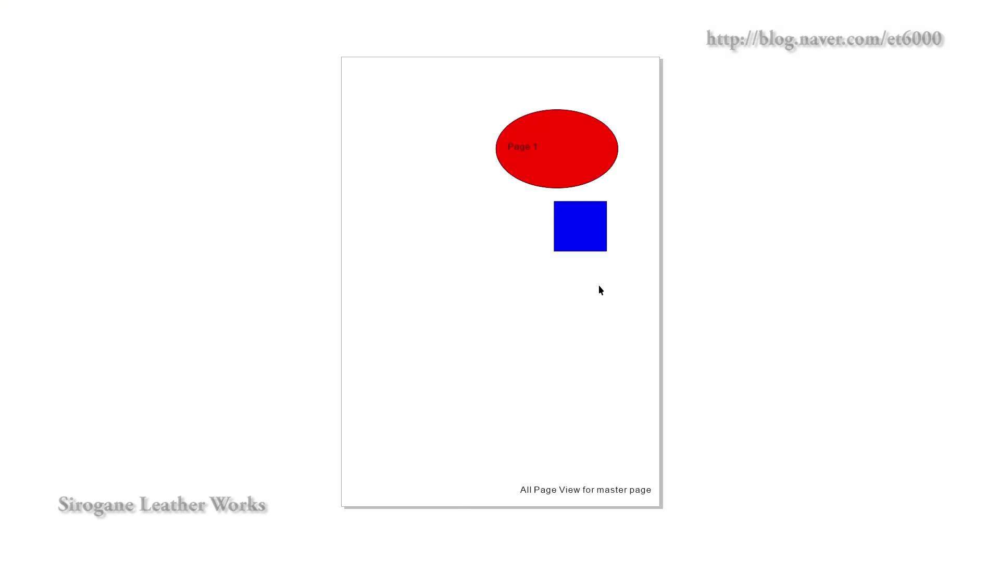
left_click(664, 270)
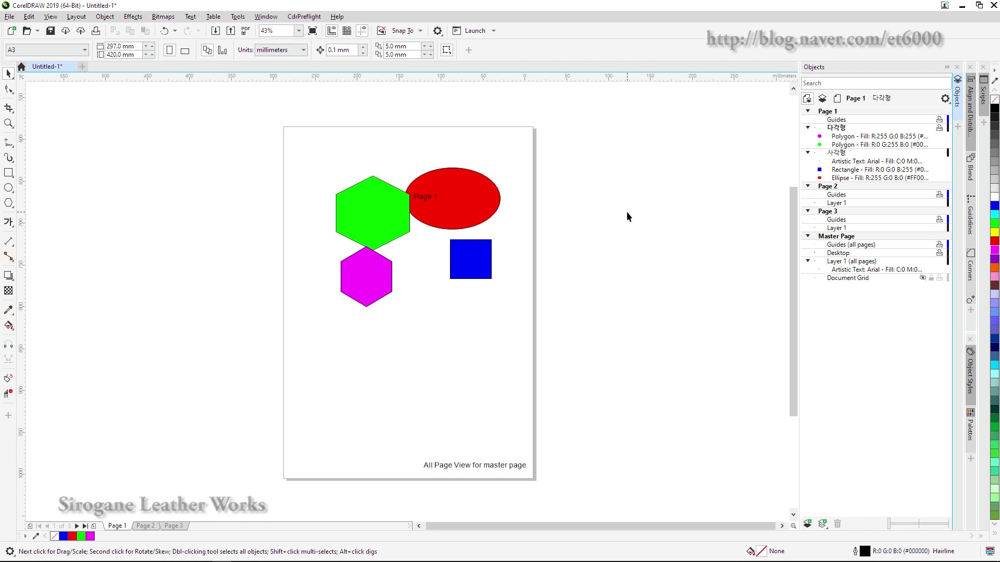
Enable printing and export for the 다각형 layer again and compare the page in full-screen preview.
left_click(940, 128)
key("F9")
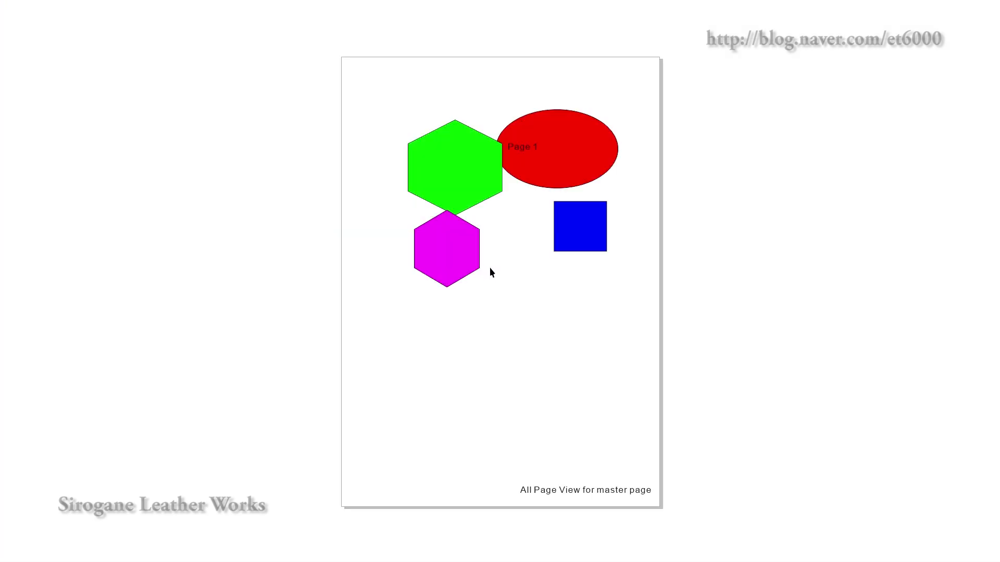
left_click(517, 268)
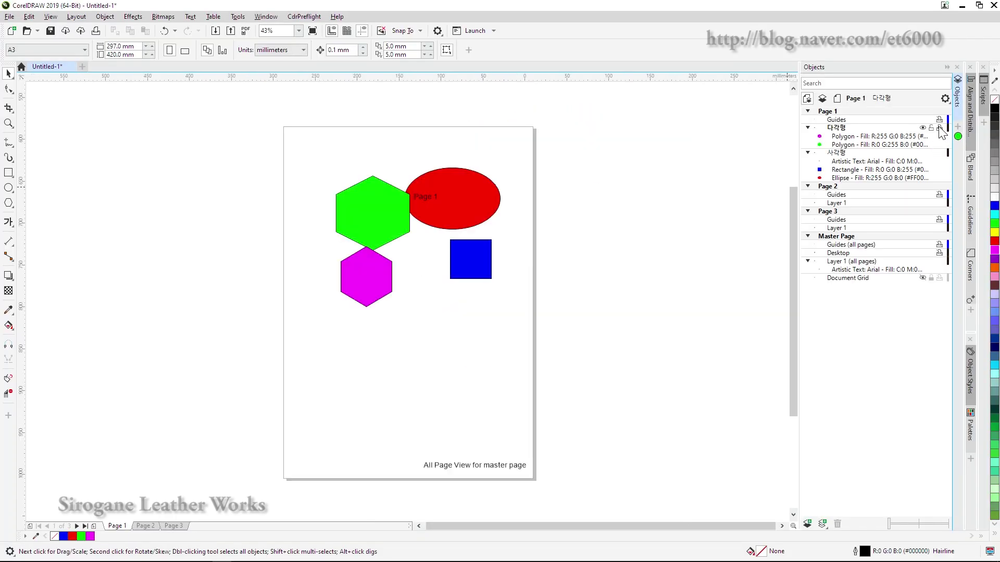
key("F9")
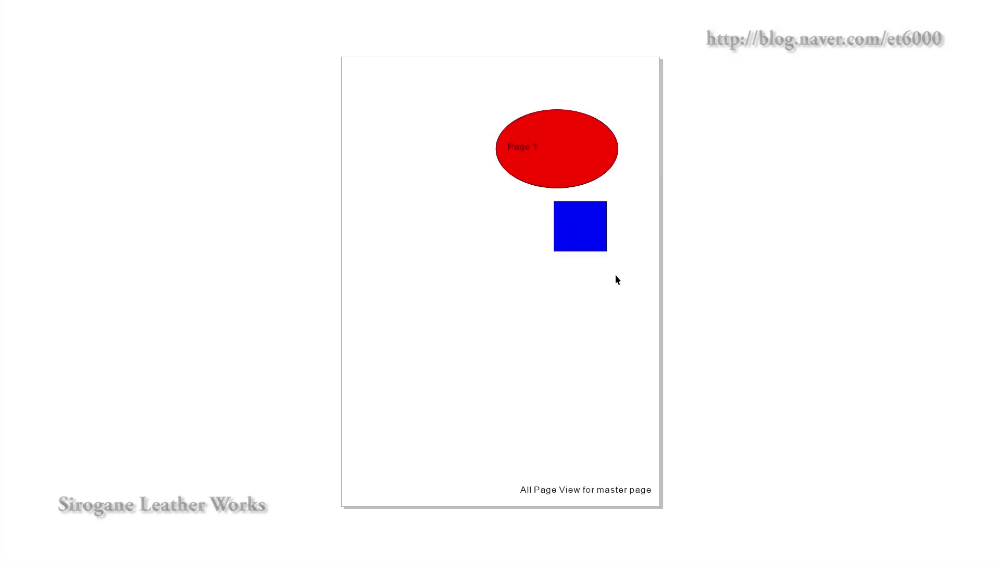
left_click(616, 277)
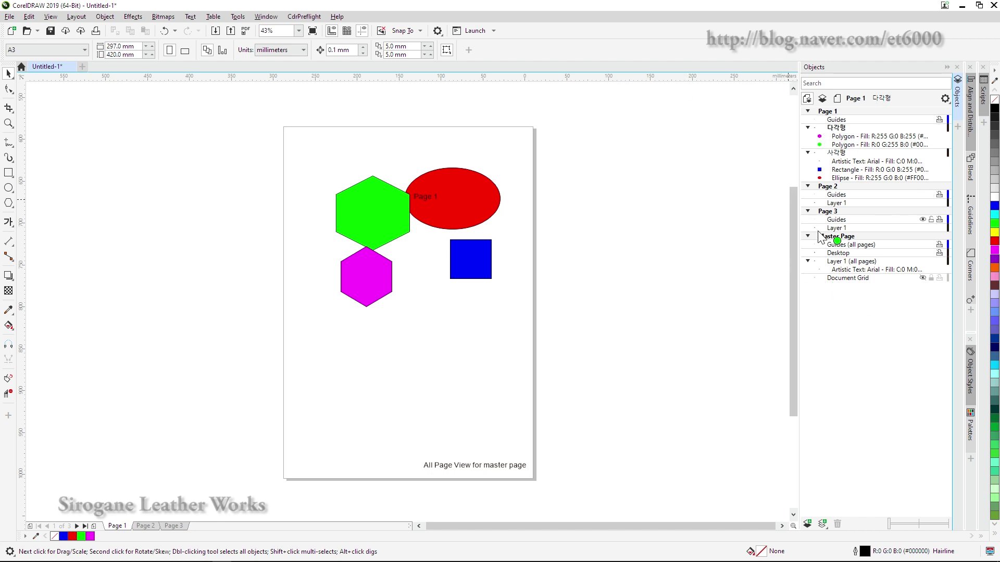
Move the magenta hexagon slightly lower on Page 1 and place the green hexagon off the page, to its left on the desktop area.
left_click(846, 253)
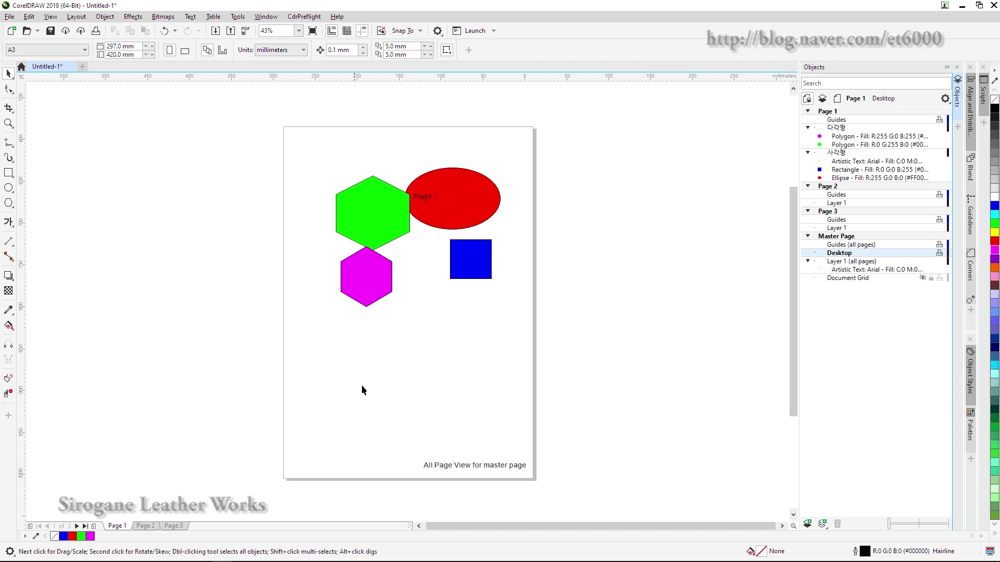
left_click_drag(382, 283, 379, 321)
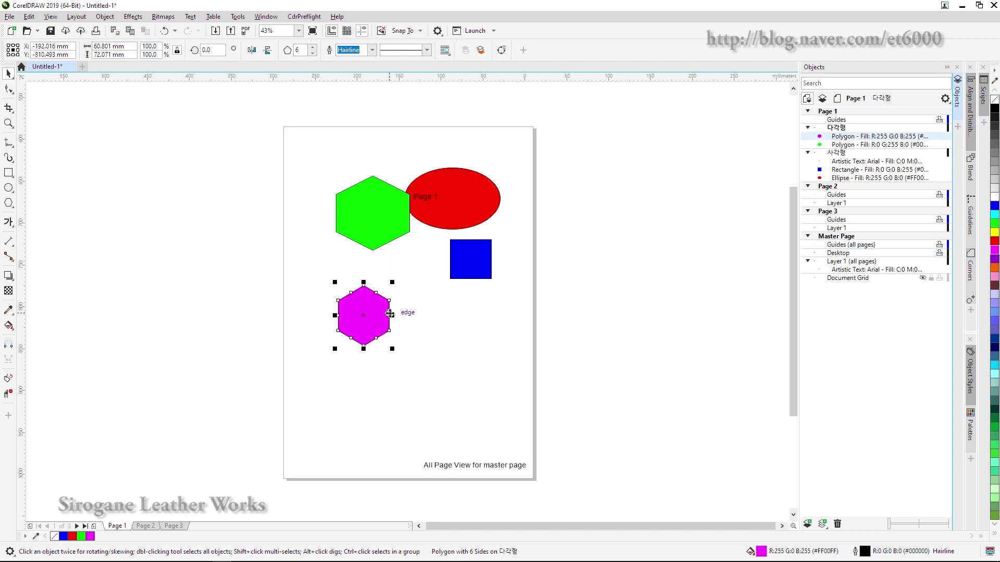
left_click(631, 279)
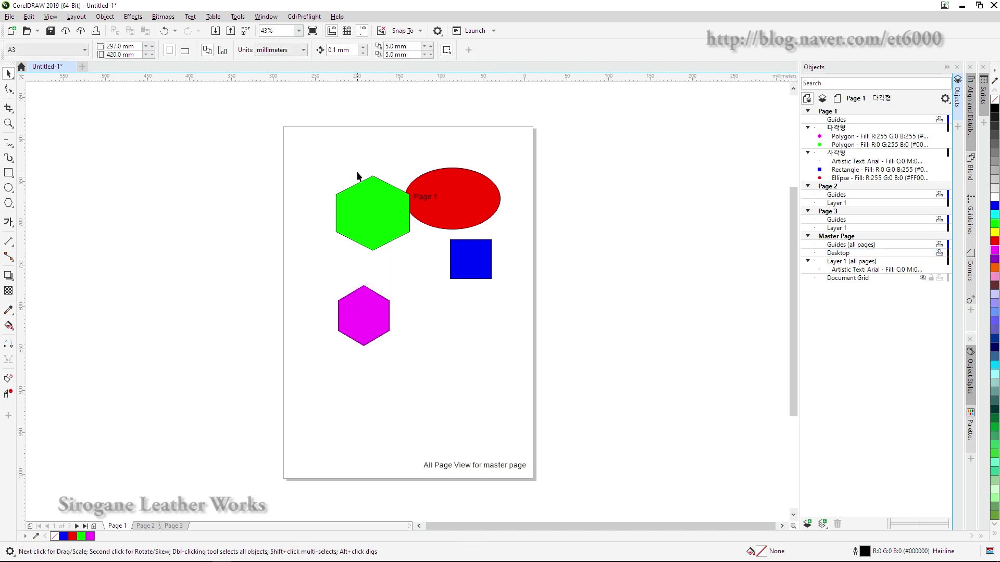
left_click(368, 215)
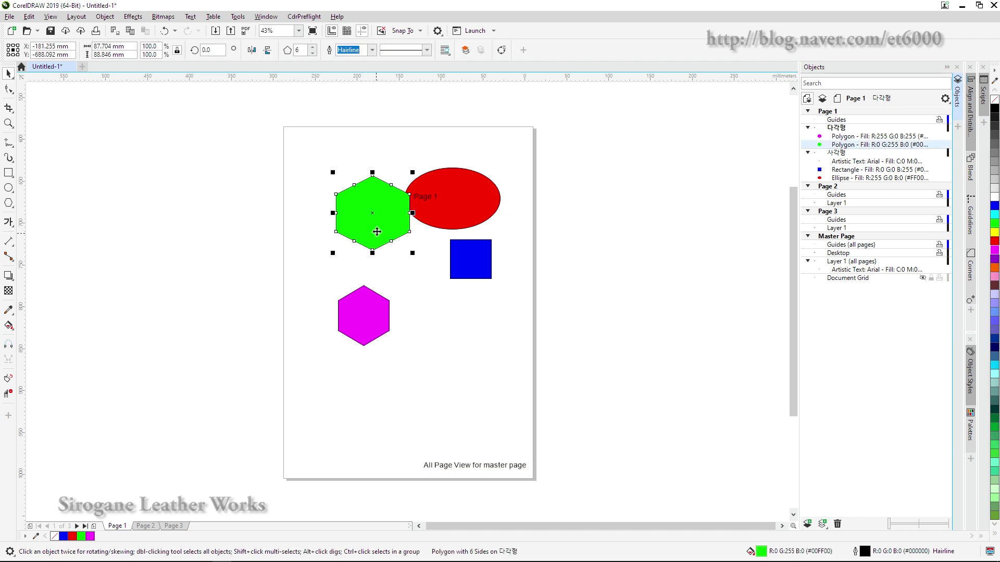
left_click_drag(380, 226, 159, 269)
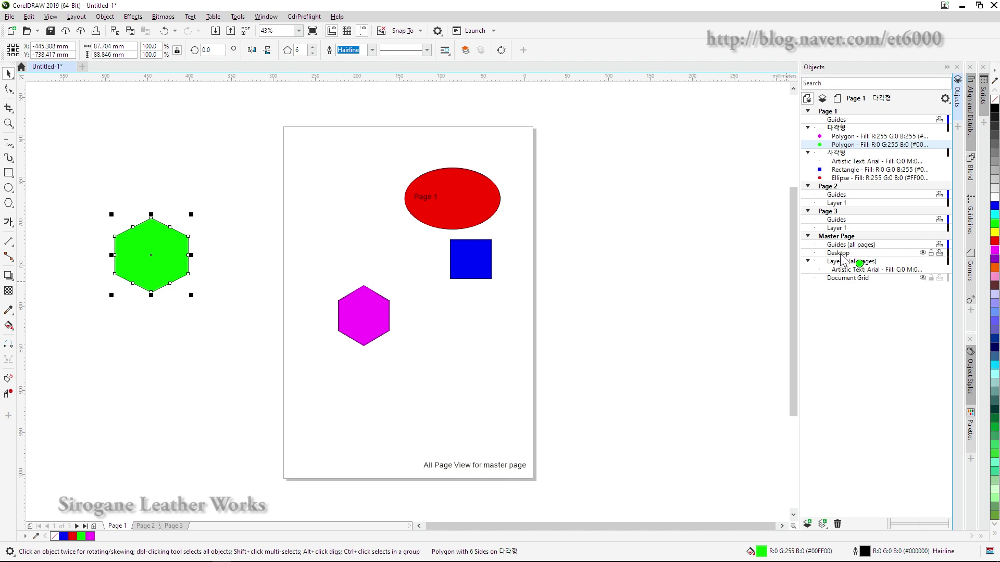
left_click(676, 276)
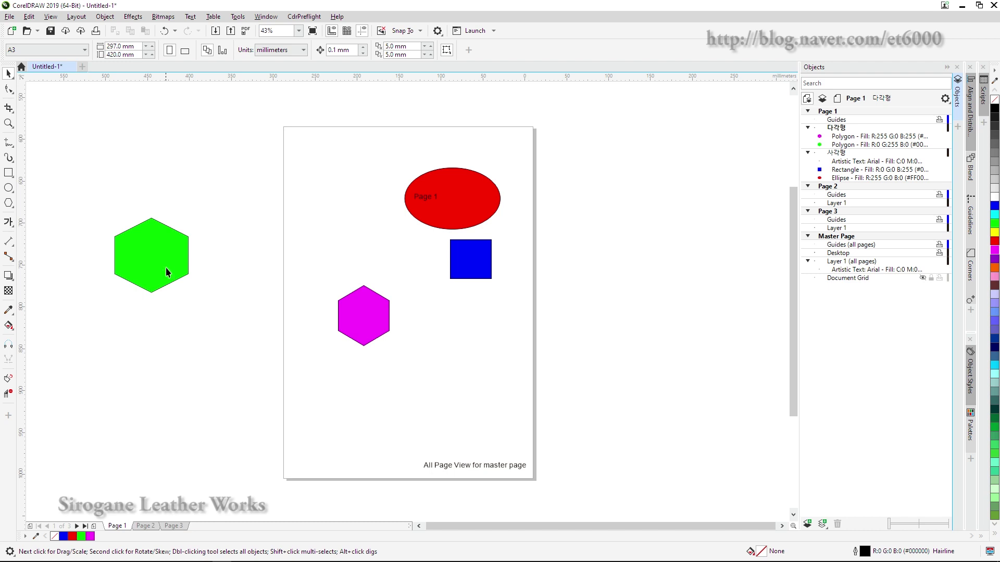
Compare the desktop area on Pages 2 and 3 and list the Desktop layer's contents, ending on Page 1.
left_click(149, 527)
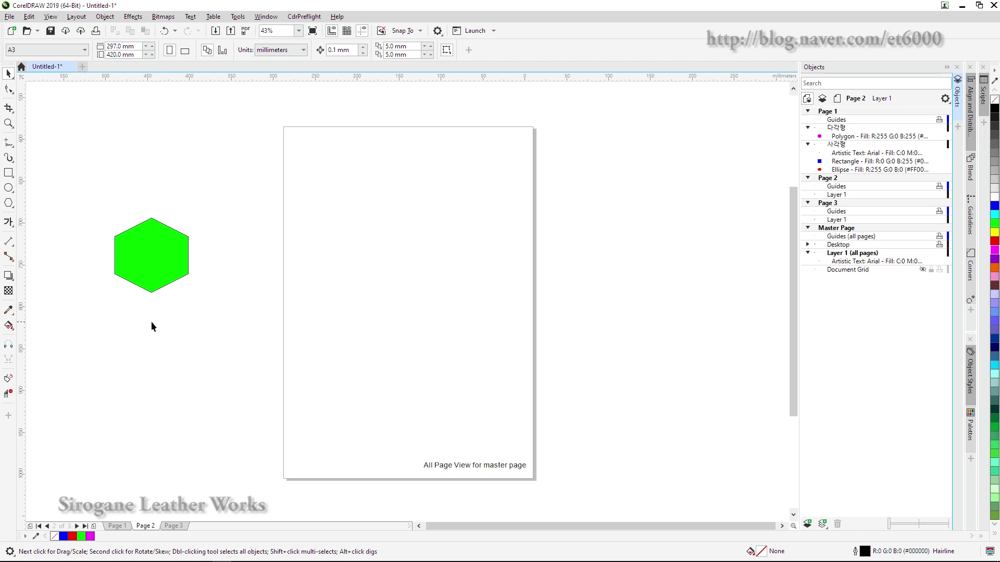
left_click(807, 244)
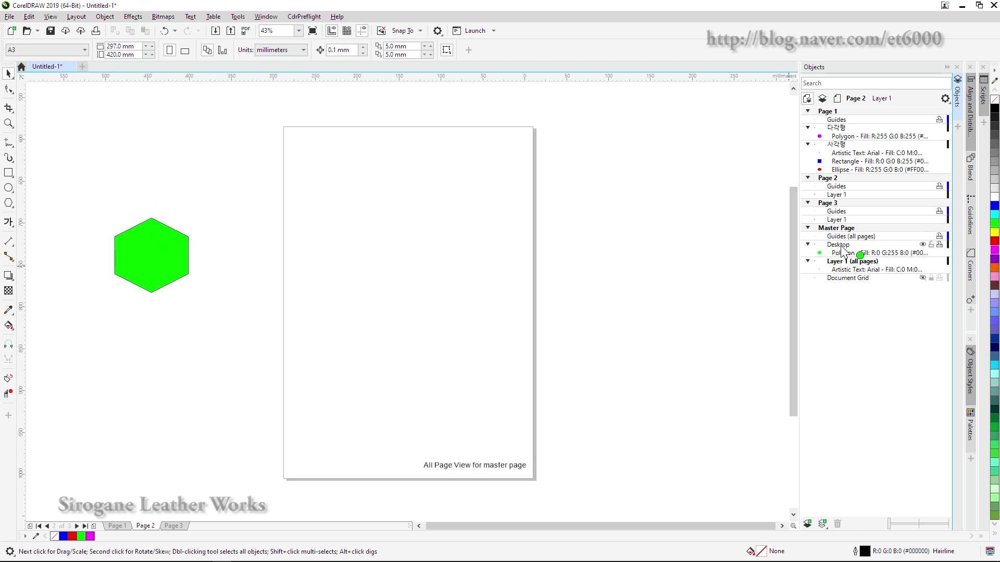
left_click_drag(173, 526, 123, 528)
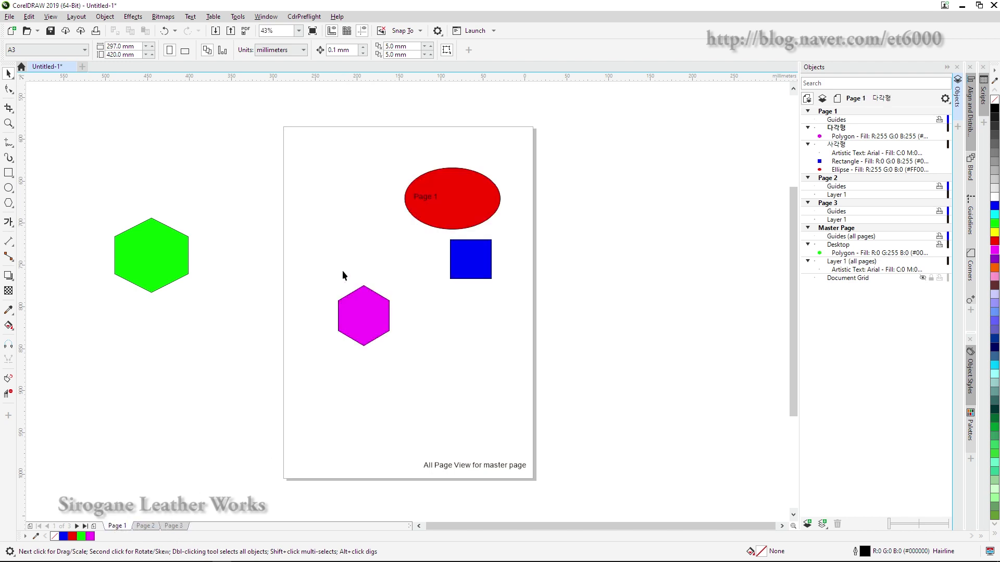
Raise the red ellipse slightly on Page 1, cut it, and paste it into Layer 1 (all pages) while on Page 2.
left_click_drag(484, 176, 480, 155)
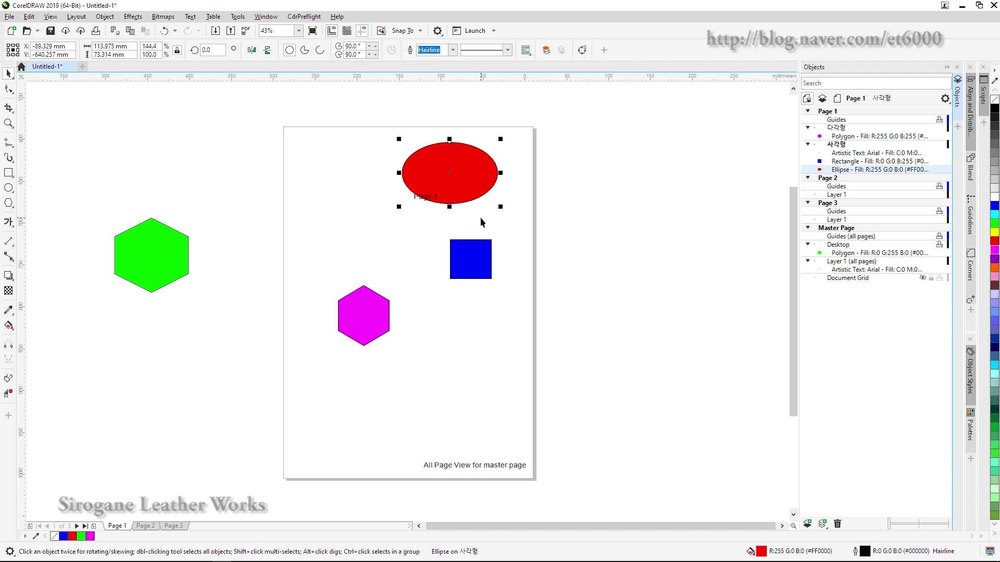
key("Delete")
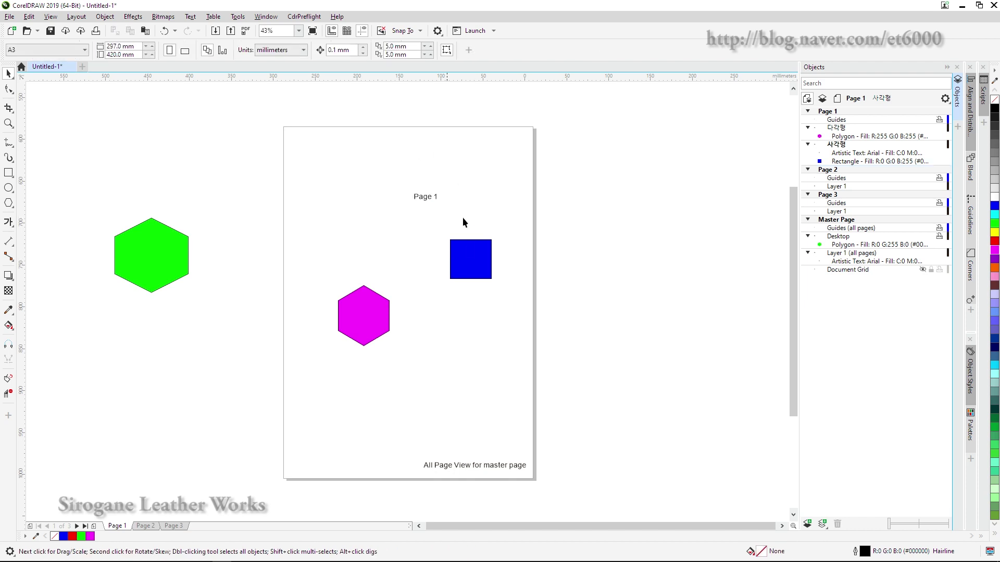
left_click(145, 526)
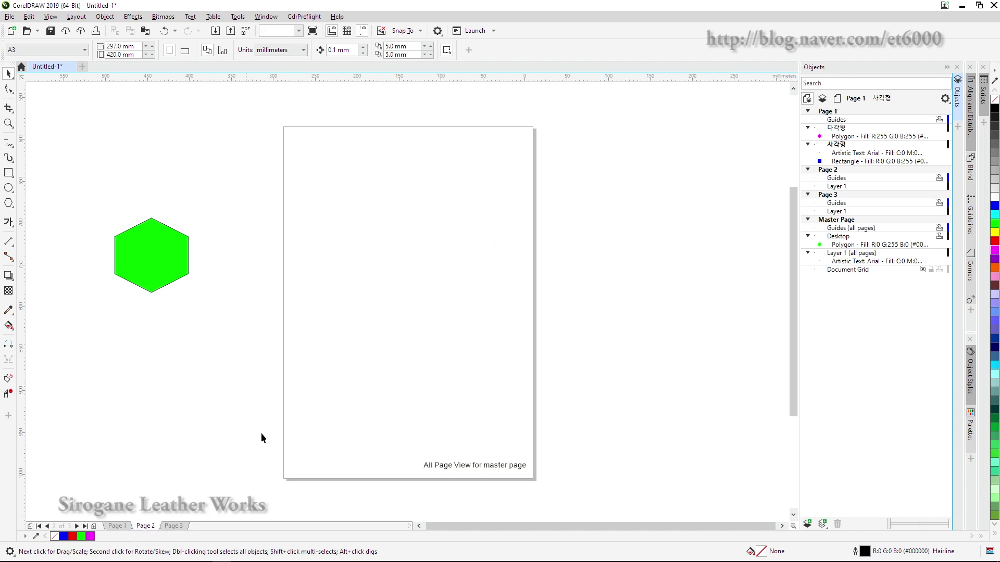
key("ctrl+z")
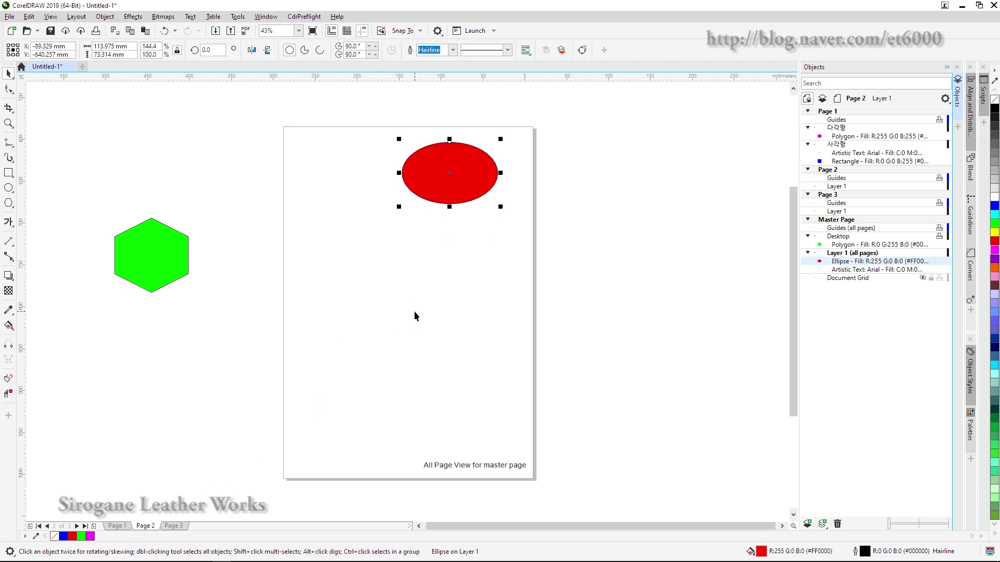
left_click(414, 313)
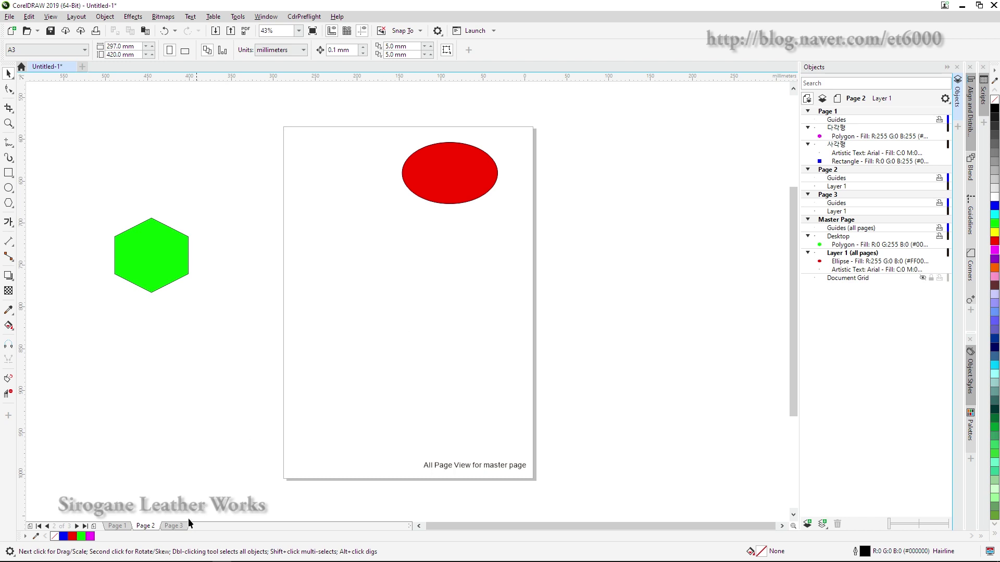
Check the ellipse on the other pages, then transfer it from Layer 1 (all pages) to Page 2's Layer 1.
left_click_drag(177, 526, 120, 530)
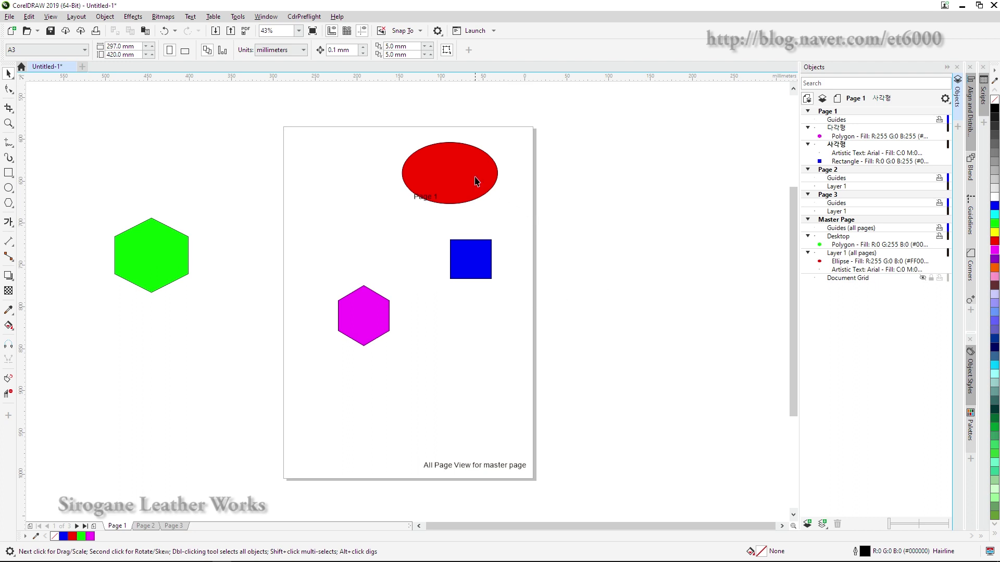
left_click(145, 526)
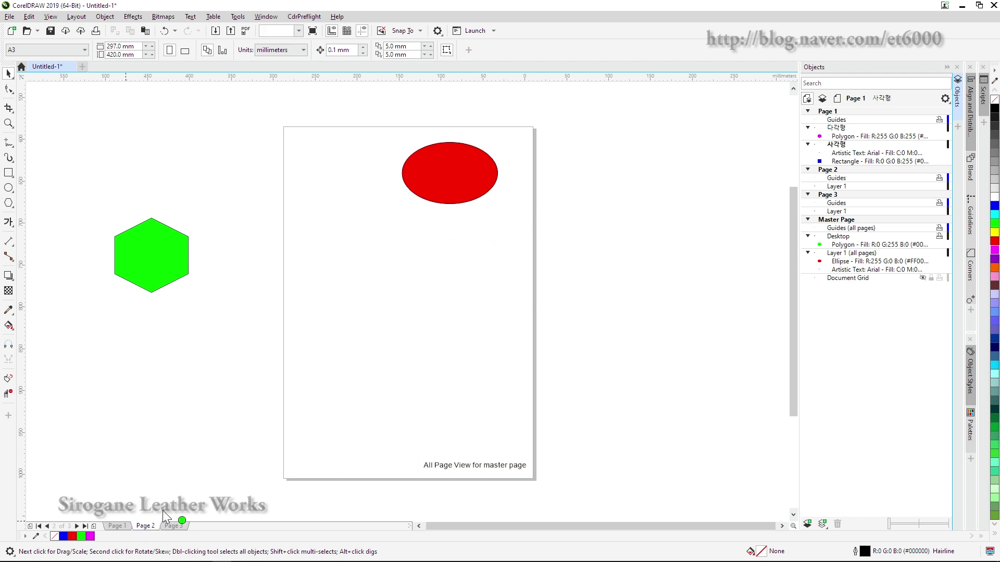
left_click(455, 188)
mouse_move(846, 261)
left_mouse_down()
mouse_move(822, 249)
mouse_move(862, 280)
mouse_move(867, 263)
mouse_move(838, 272)
mouse_move(843, 199)
left_mouse_up()
left_click_drag(842, 195, 842, 194)
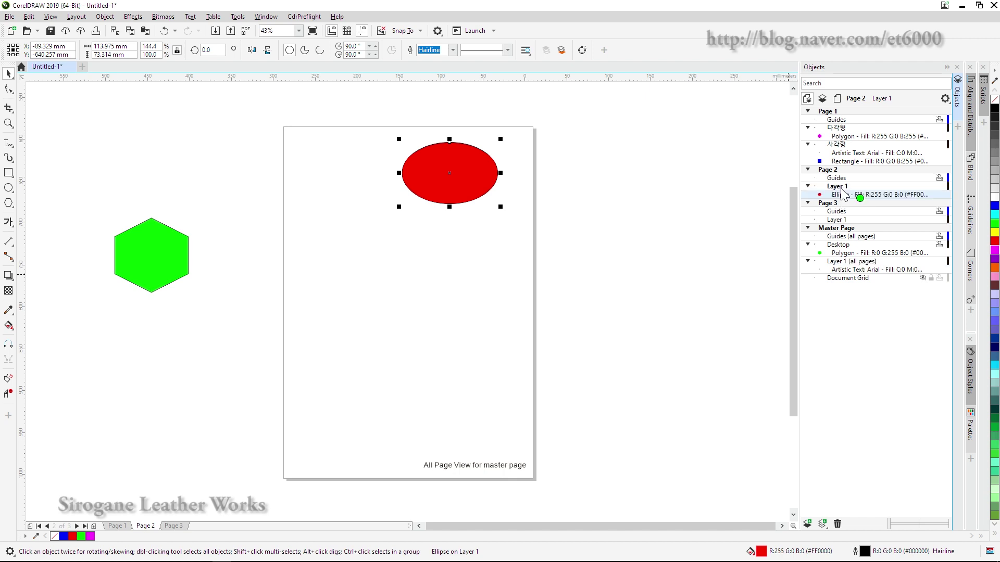
Check Pages 3, 2 and 1 for the red ellipse, ending on Page 2.
left_click(175, 526)
left_click(145, 526)
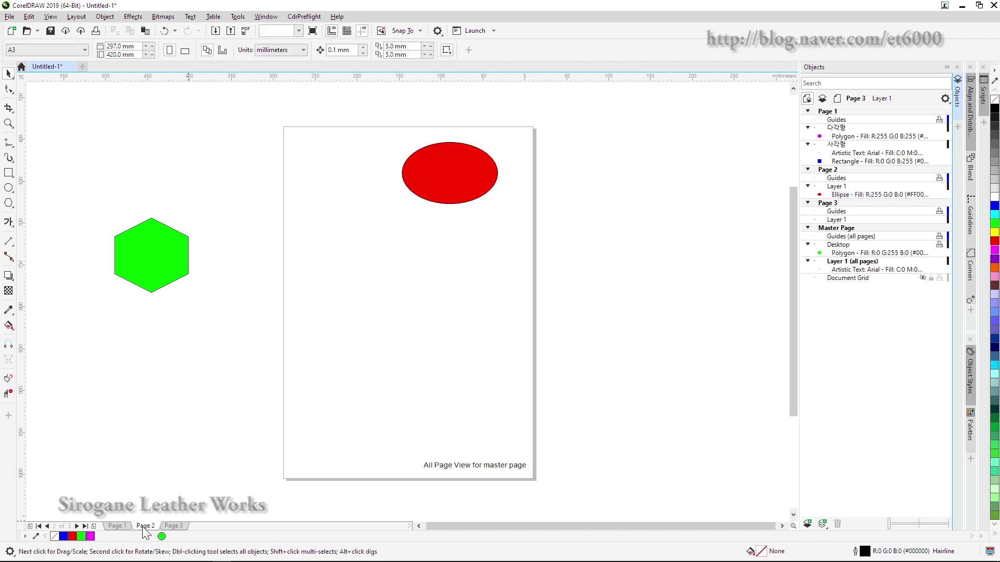
left_click(116, 526)
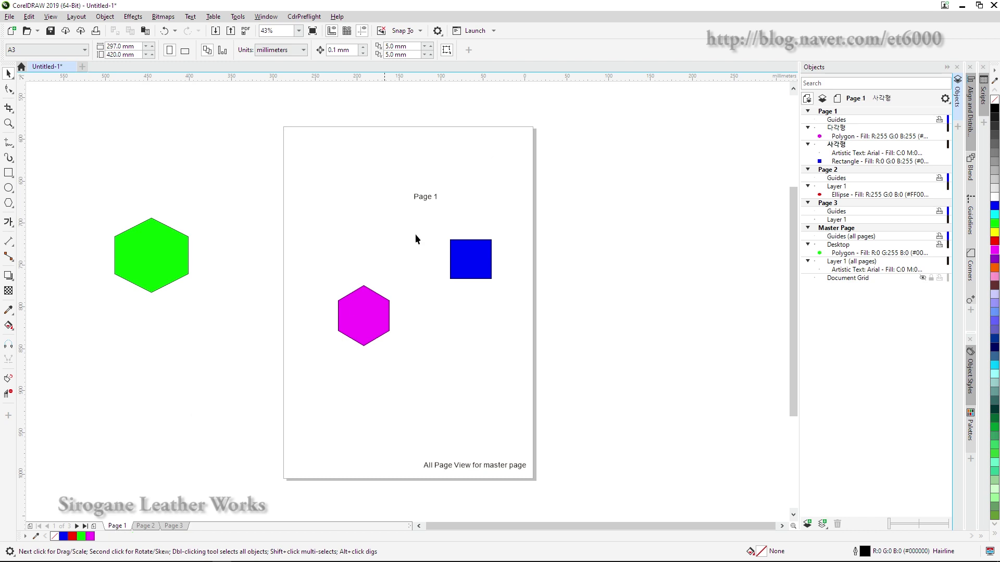
left_click(145, 526)
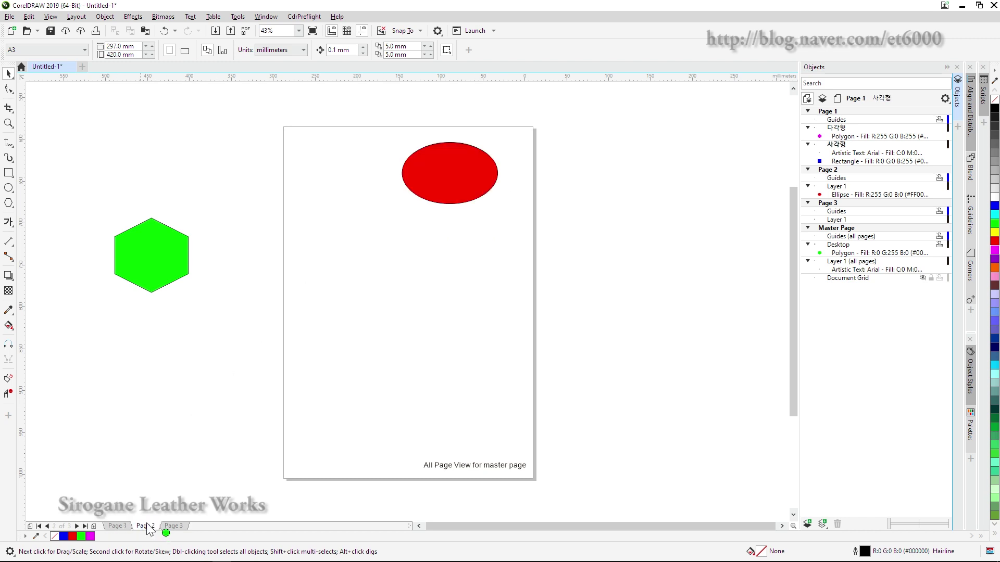
Move the green hexagon from the desktop area back onto Page 1, above the magenta hexagon.
left_click(119, 527)
left_click(167, 241)
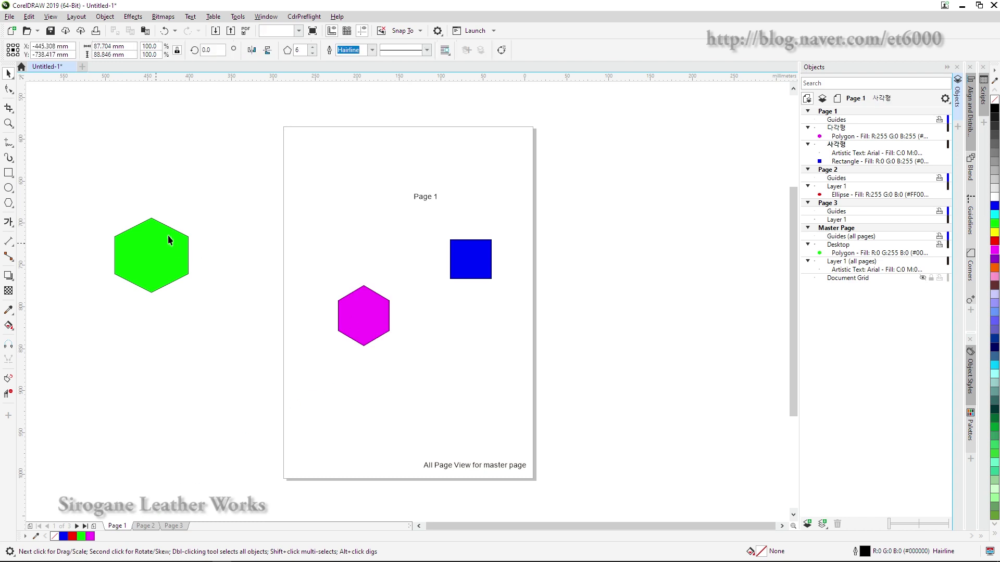
left_click_drag(168, 241, 365, 209)
left_click(598, 329)
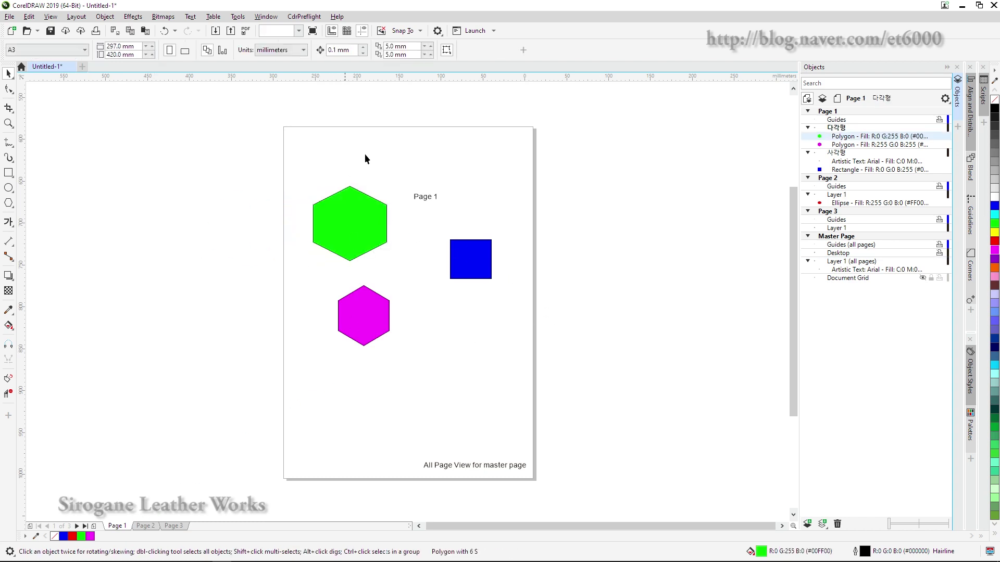
Look through Pages 2 and 3 for the green hexagon and return to Page 1.
left_click(145, 526)
left_click(173, 526)
left_click(145, 526)
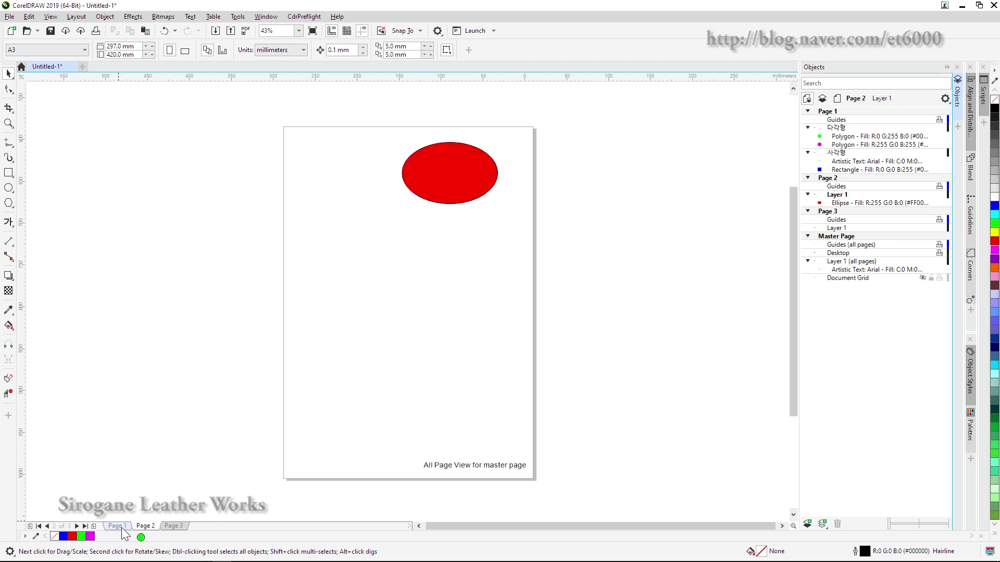
left_click(117, 526)
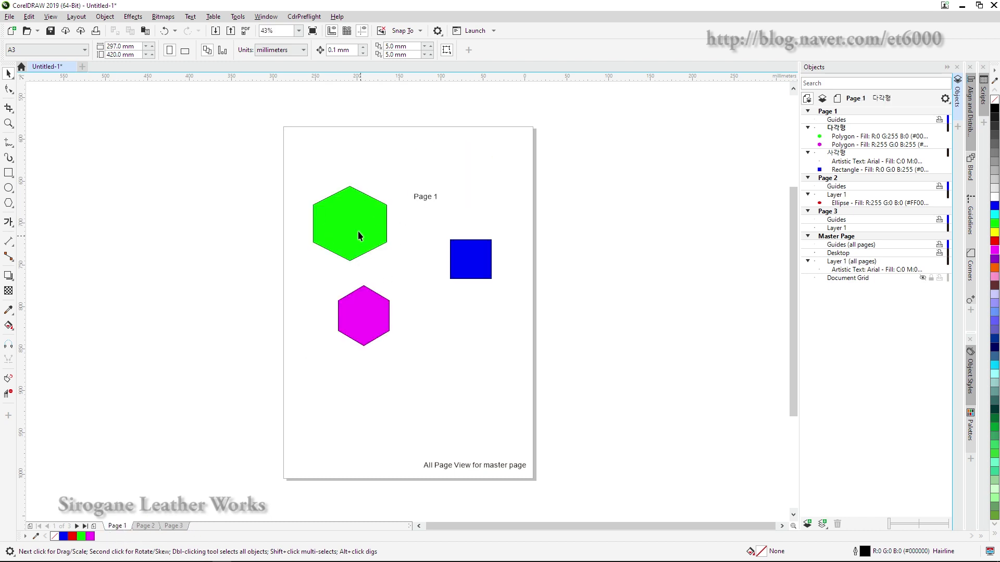
Transfer the green hexagon from Page 1 to the middle of Page 2 by way of the desktop area.
left_click(341, 225)
left_click_drag(341, 225, 166, 269)
left_click(152, 527)
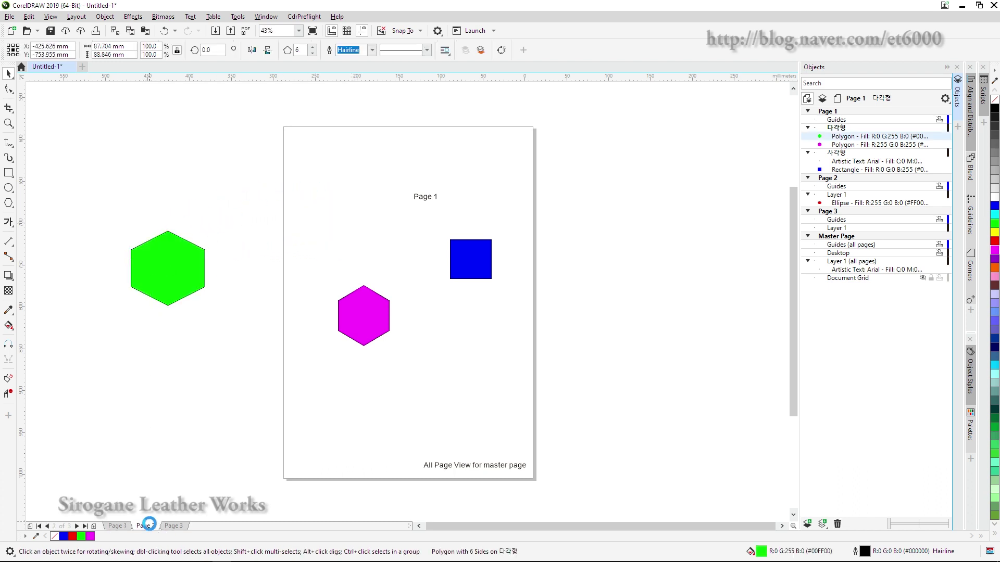
left_click_drag(182, 271, 392, 286)
left_click(244, 409)
Compare Pages 3, 2 and 1 after the green hexagon's transfer.
left_click(174, 526)
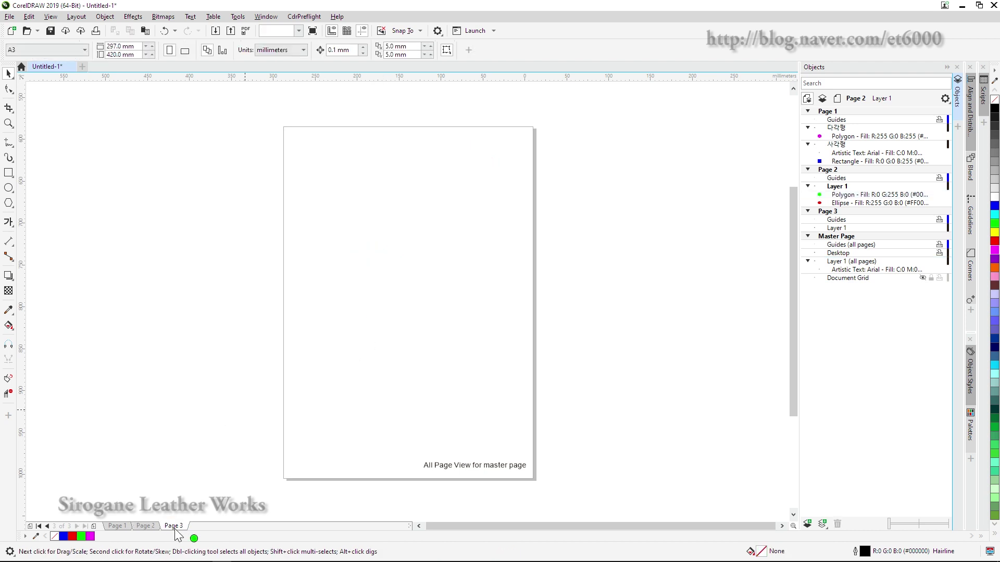
left_click(145, 527)
left_click(117, 526)
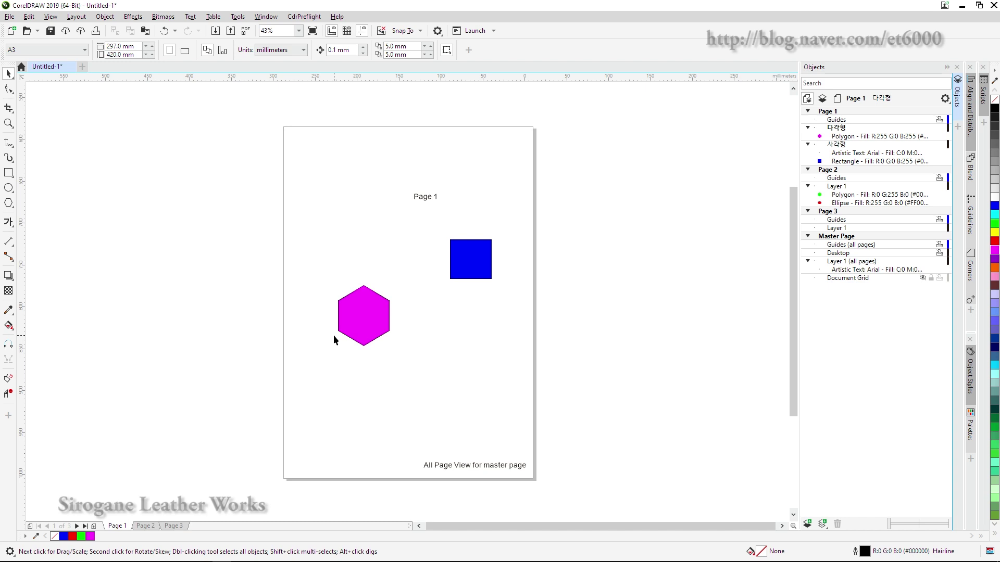
Transfer the magenta hexagon from Page 1 to below the green hexagon on Page 2 via the desktop area, and check Pages 3 and 1.
left_click(359, 321)
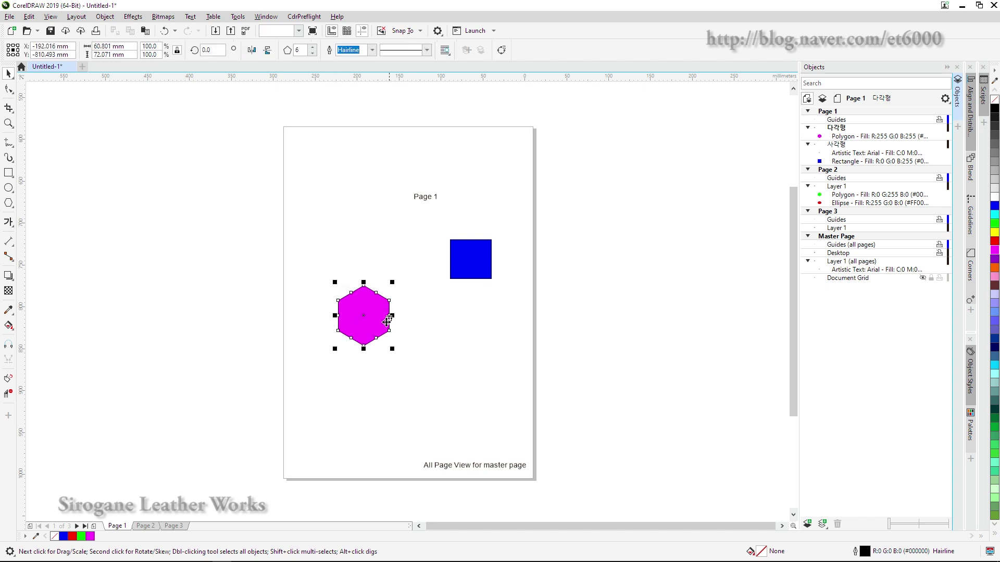
left_click_drag(388, 321, 165, 276)
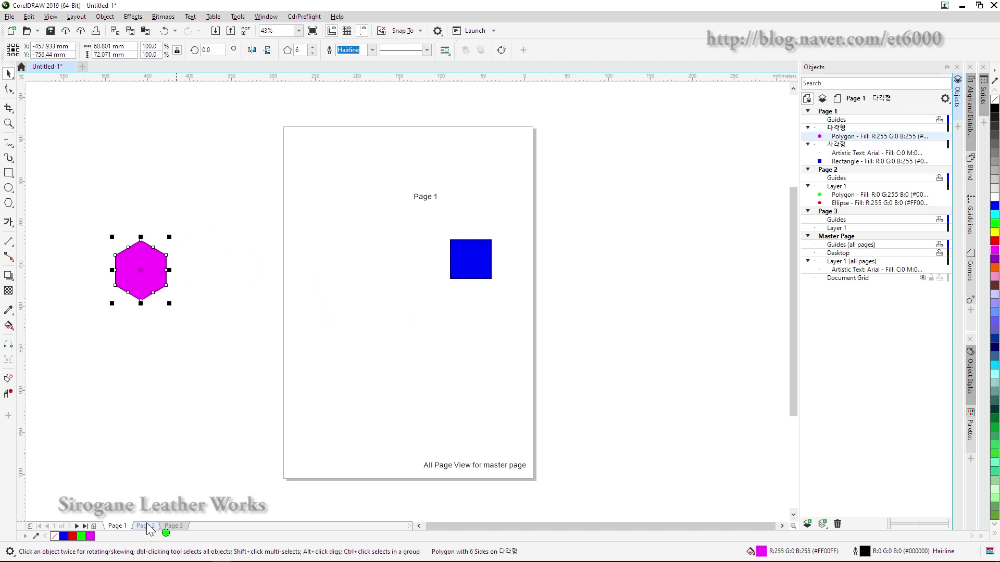
left_click_drag(148, 528, 448, 393)
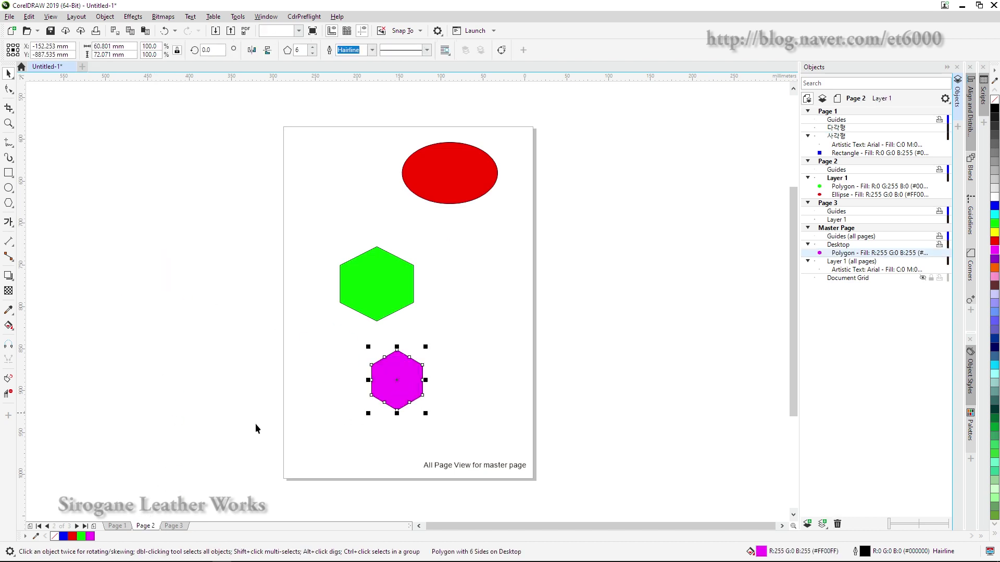
left_click(174, 526)
left_click(117, 526)
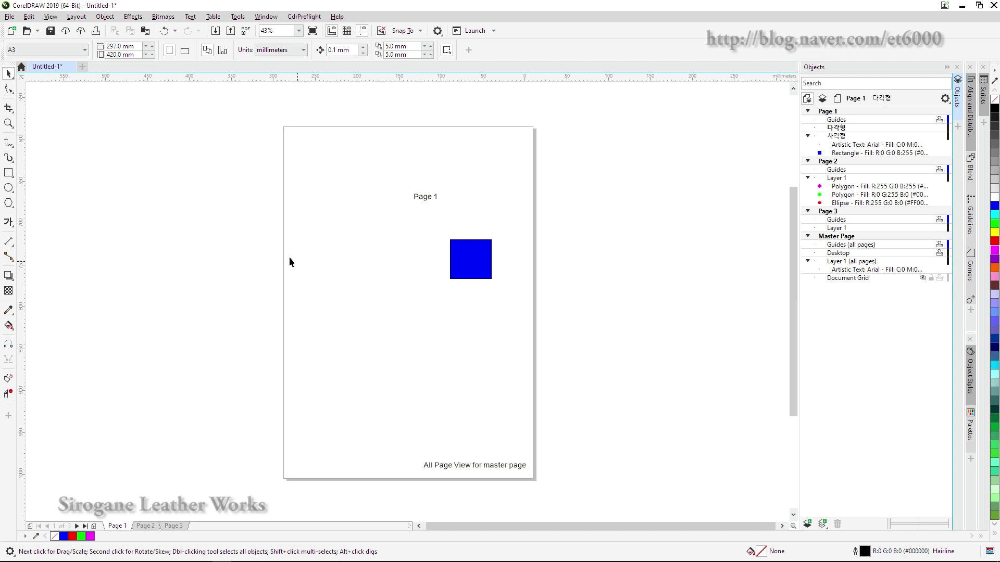
Place the blue rectangle across the left edge of Page 1 and check Pages 2 and 3 for it.
left_click_drag(465, 260, 270, 314)
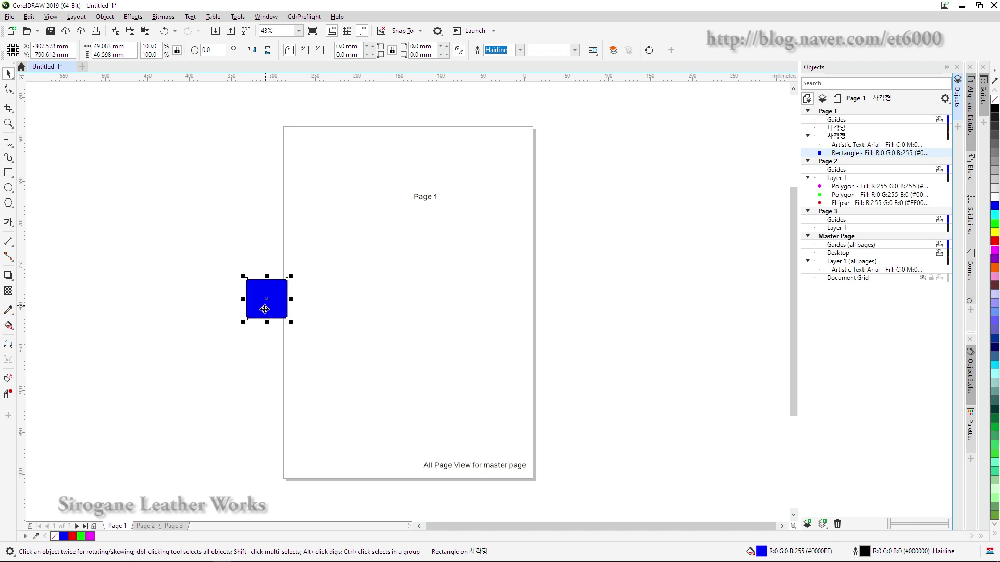
left_click(145, 526)
left_click(173, 526)
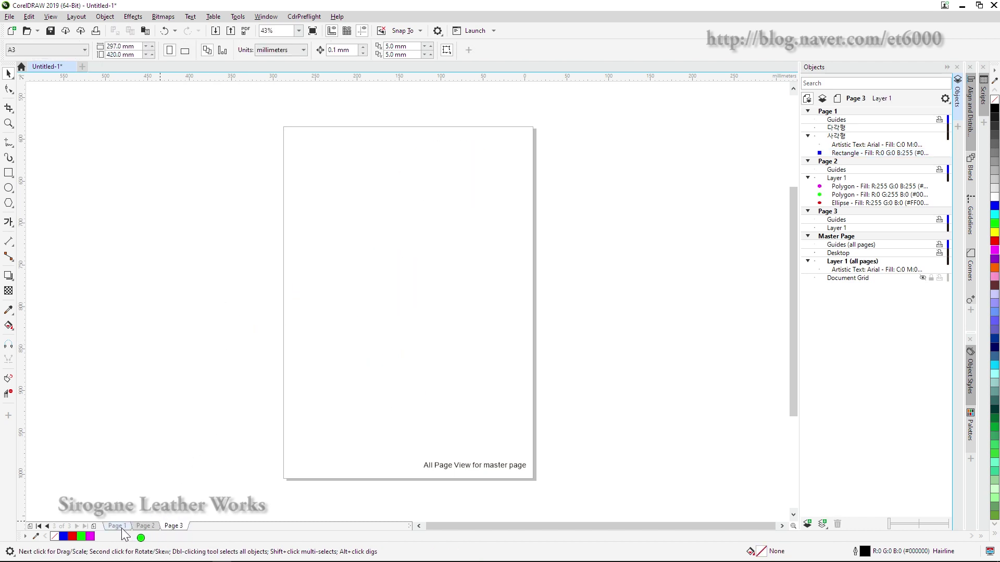
Move the blue rectangle completely off Page 1, then place it in the upper middle of Page 3 and deselect it.
left_click(117, 526)
left_click_drag(277, 299, 234, 297)
left_click(151, 526)
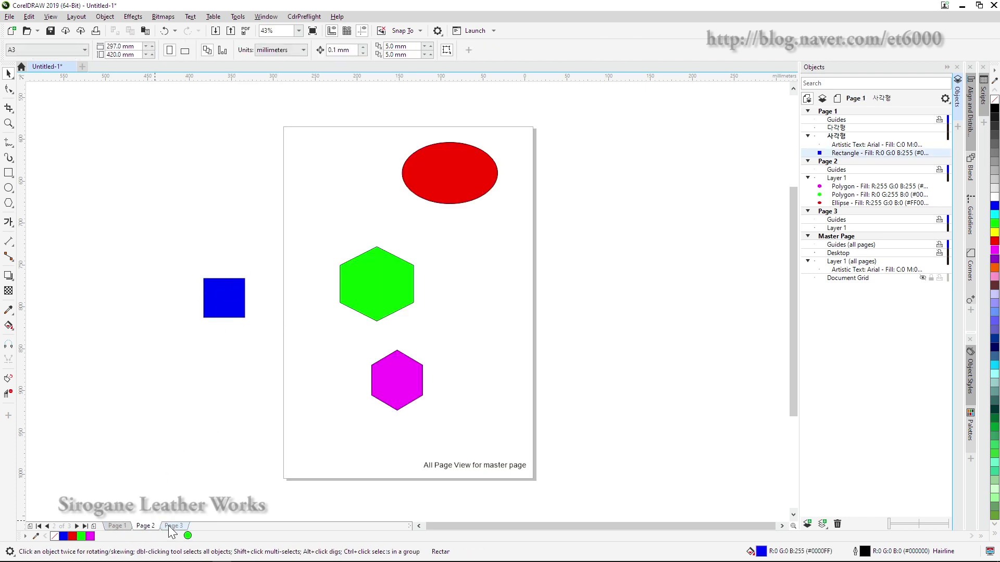
left_click(174, 526)
left_click_drag(232, 301, 409, 245)
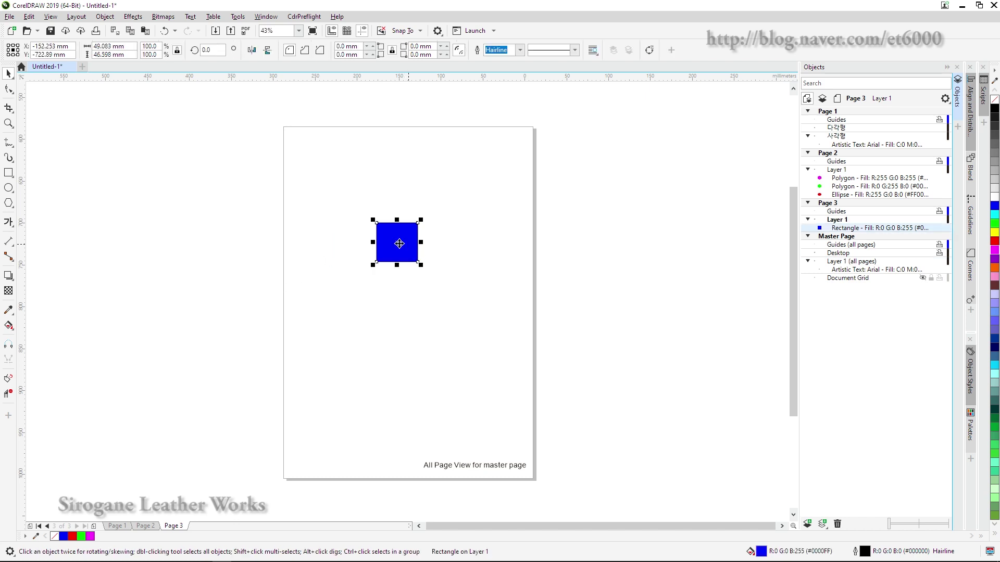
left_click(562, 320)
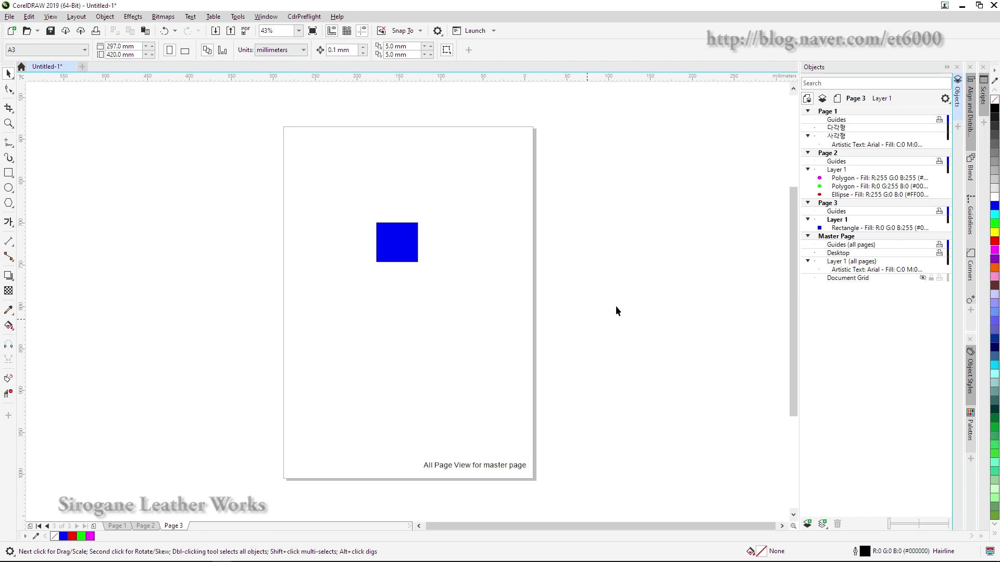
Examine the options for creating a new master layer for all, odd or even pages, without adding one.
left_click(826, 530)
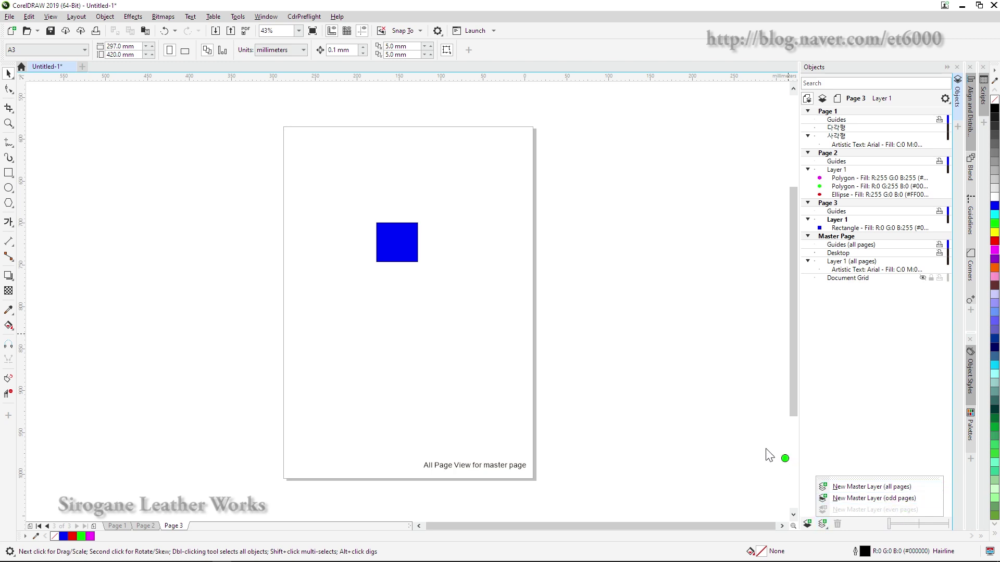
left_click(737, 434)
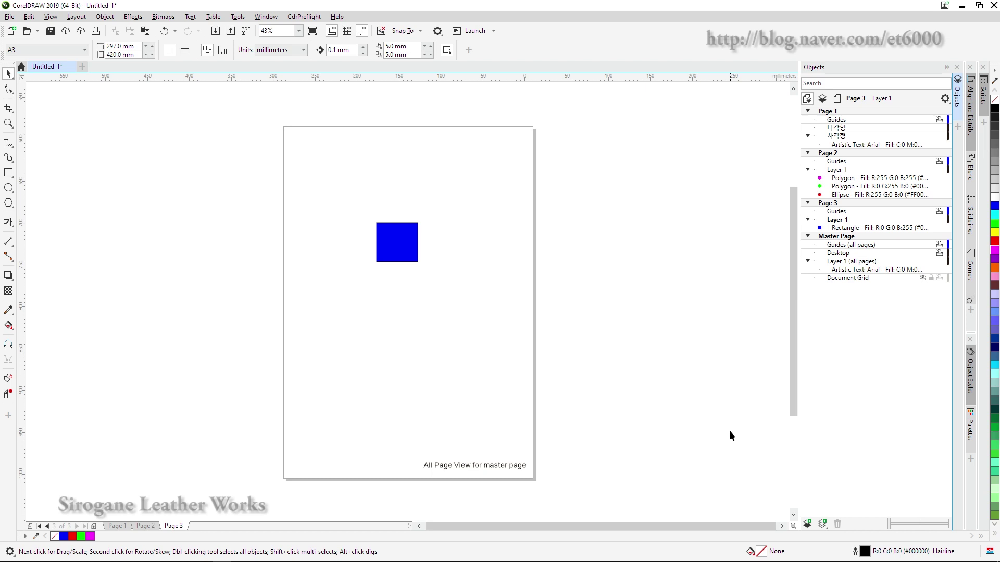